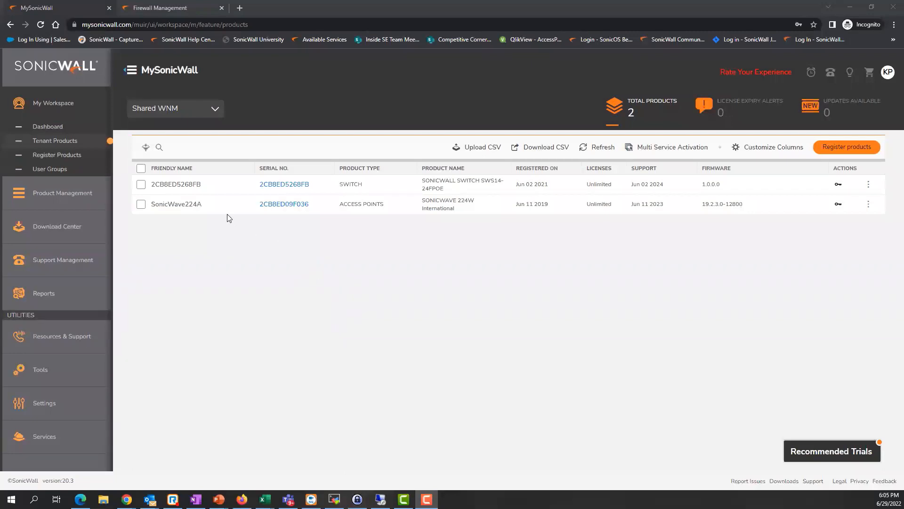
{"action": "left_click", "coordinate": [280, 187]}
{"action": "left_click", "coordinate": [280, 187]}
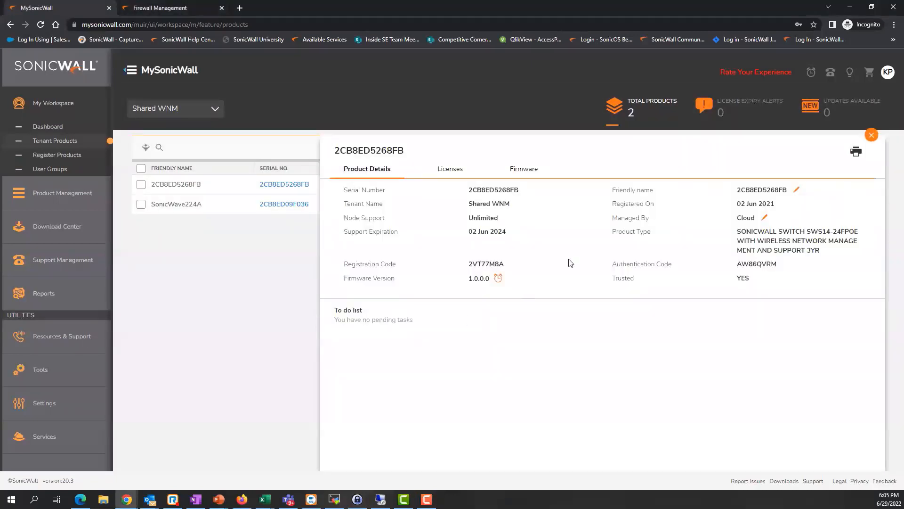
{"action": "left_click_drag", "start_coordinate": [613, 218], "coordinate": [649, 222]}
{"action": "left_click", "coordinate": [764, 218]}
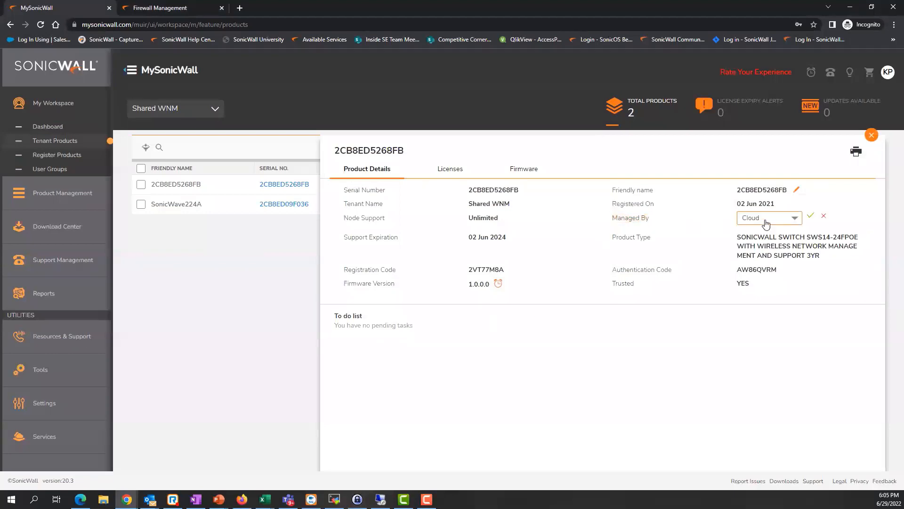
{"action": "left_click", "coordinate": [794, 222]}
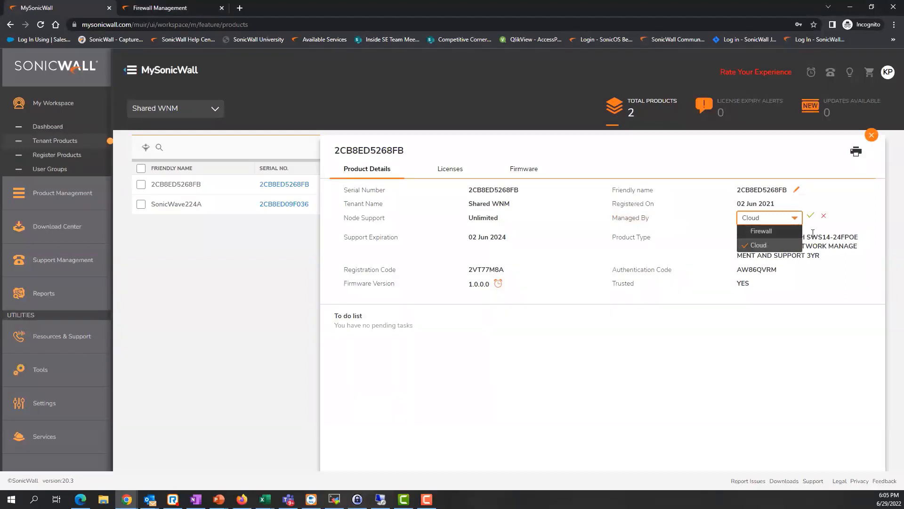
{"action": "left_click", "coordinate": [768, 220]}
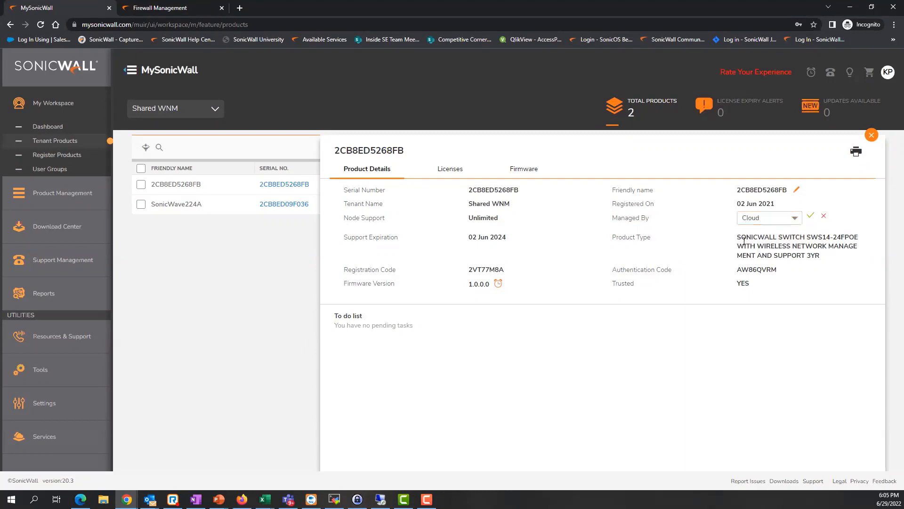
{"action": "left_click", "coordinate": [872, 135]}
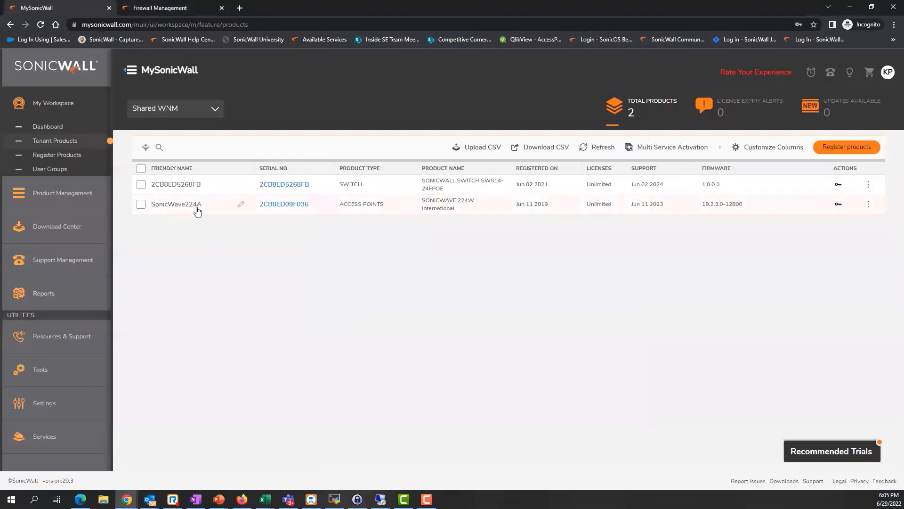
{"action": "mouse_move", "coordinate": [283, 186]}
{"action": "left_mouse_down"}
{"action": "mouse_move", "coordinate": [303, 151]}
{"action": "mouse_move", "coordinate": [290, 173]}
{"action": "left_mouse_up"}
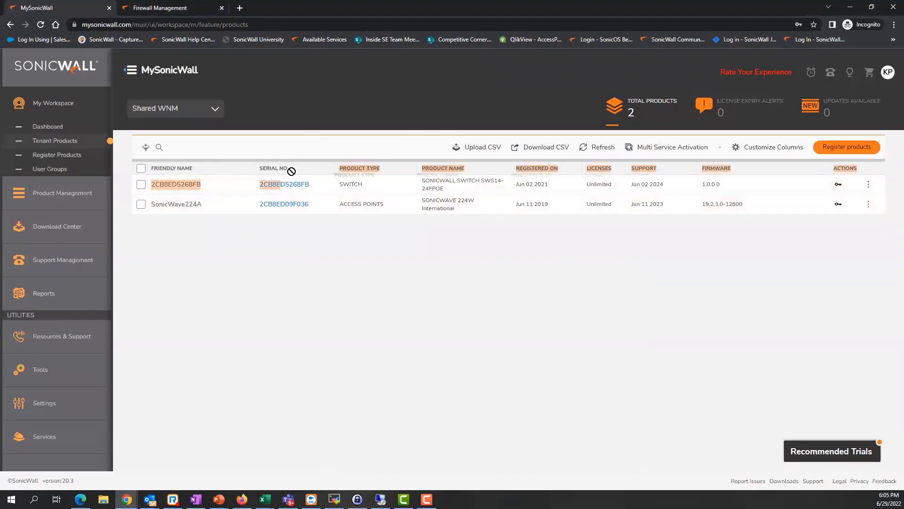
{"action": "left_click", "coordinate": [283, 204]}
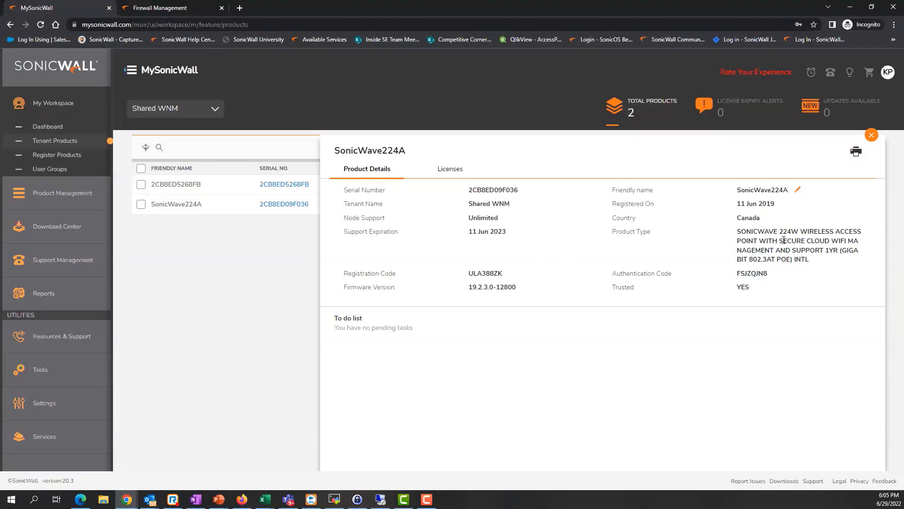
{"action": "left_click", "coordinate": [871, 136]}
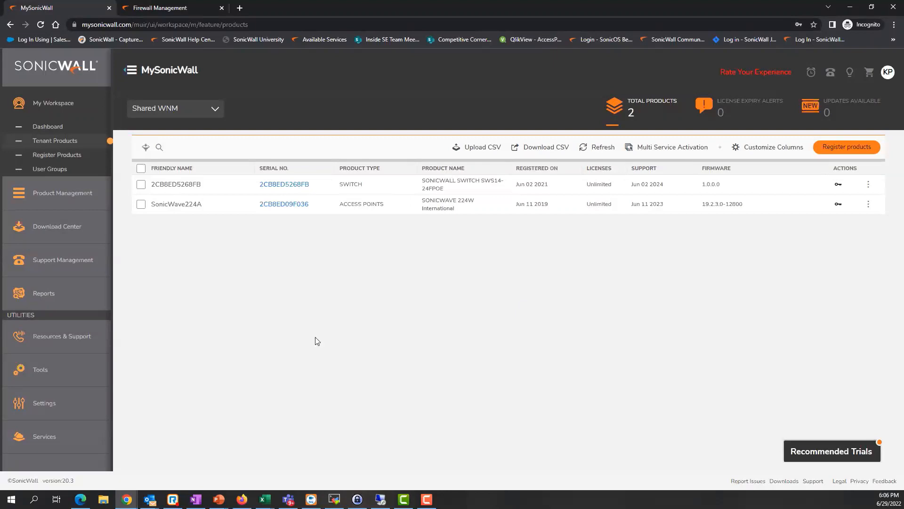
Launch Capture Security Center from Services > Available Services.
{"action": "left_click", "coordinate": [65, 445]}
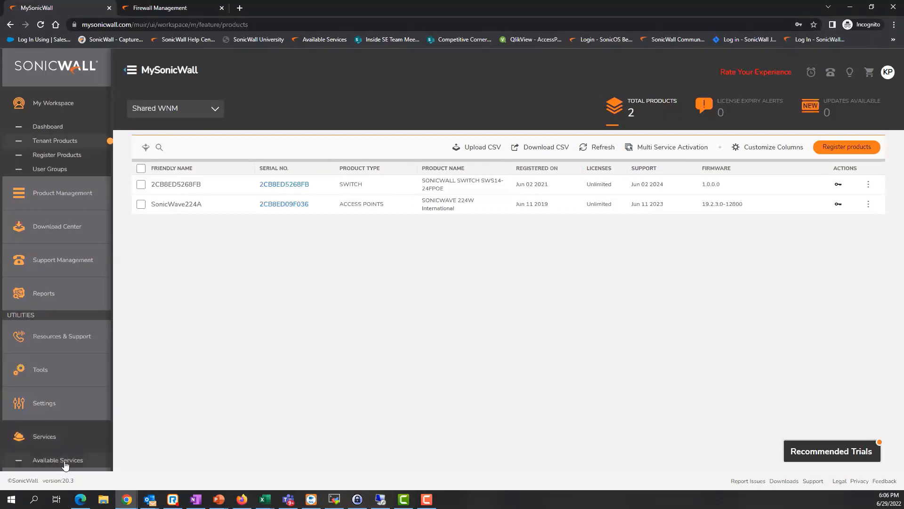
{"action": "left_click", "coordinate": [63, 459]}
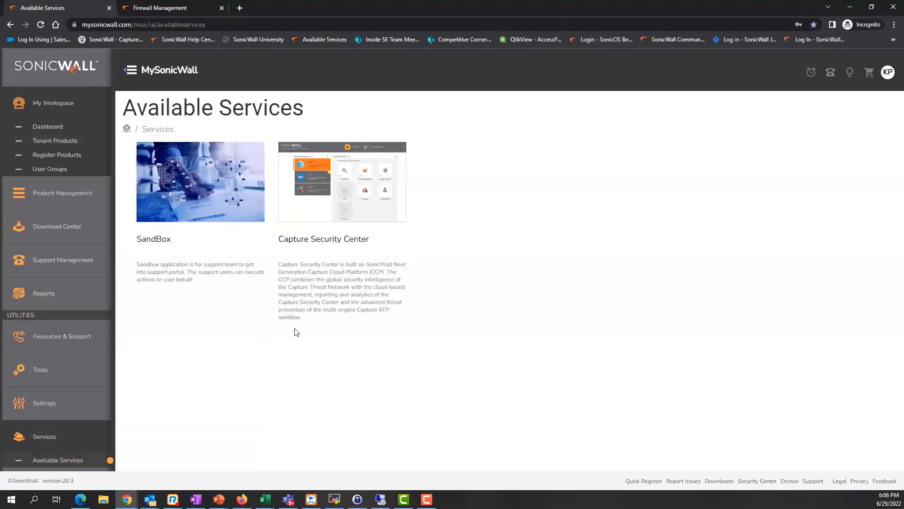
{"action": "left_click", "coordinate": [343, 233]}
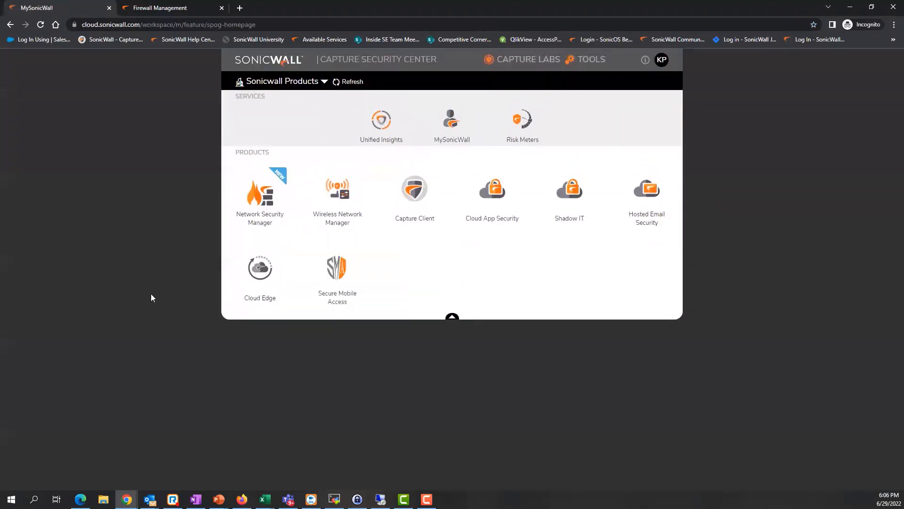
Switch the Sonicwall Products tenant dropdown to SHARED WNM.
{"action": "left_click", "coordinate": [308, 82]}
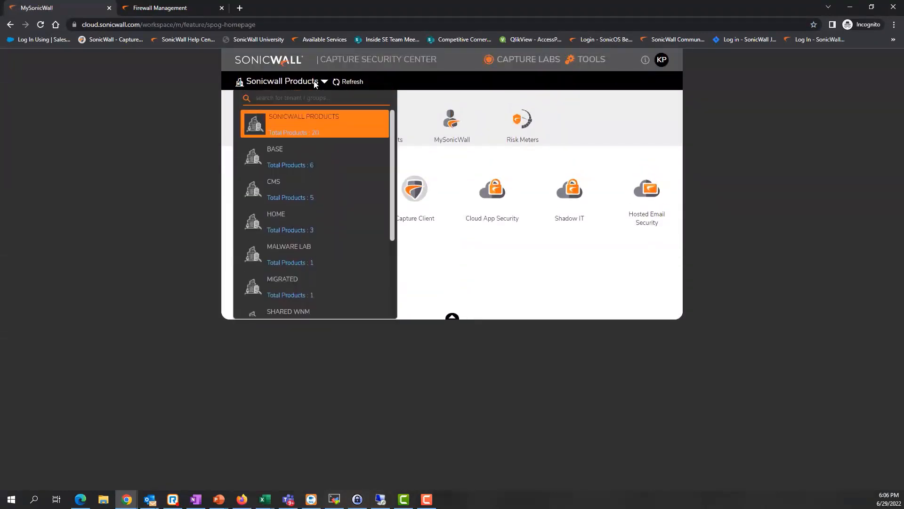
{"action": "scroll", "coordinate": [302, 266], "scroll_direction": "down", "scroll_amount": 1}
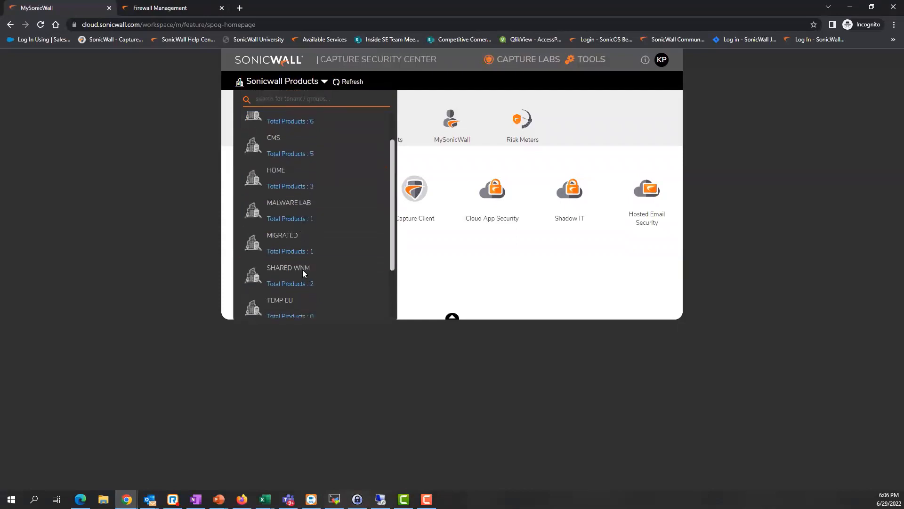
{"action": "left_click", "coordinate": [292, 269]}
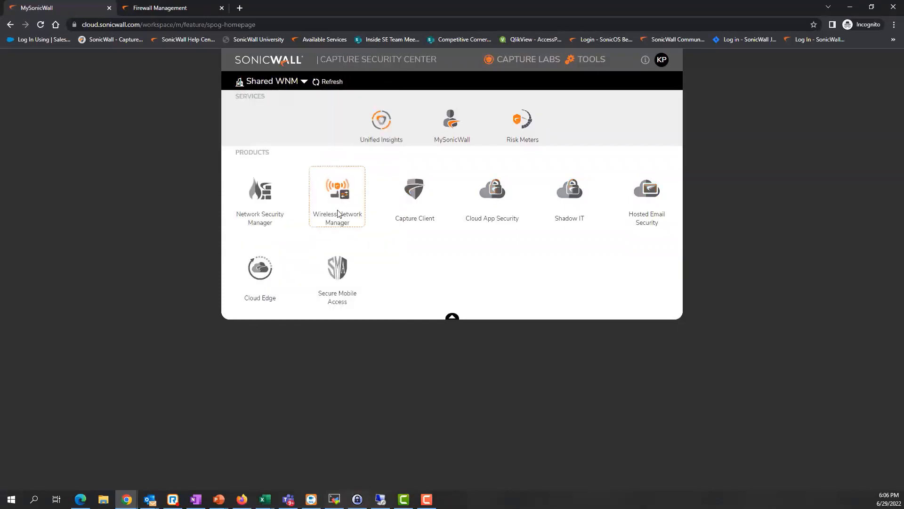
Launch Wireless Network Manager for Shared WNM and expand Network in the sidebar.
{"action": "left_click", "coordinate": [337, 206]}
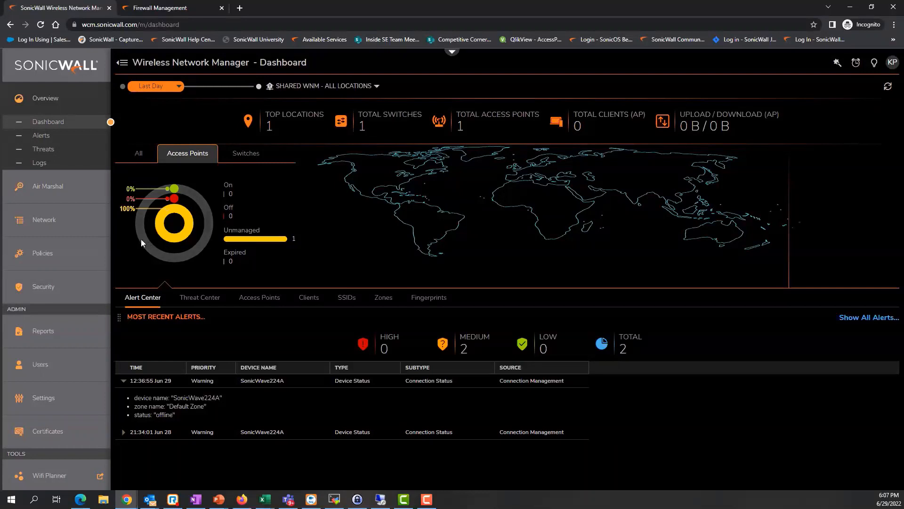
{"action": "left_click", "coordinate": [65, 224]}
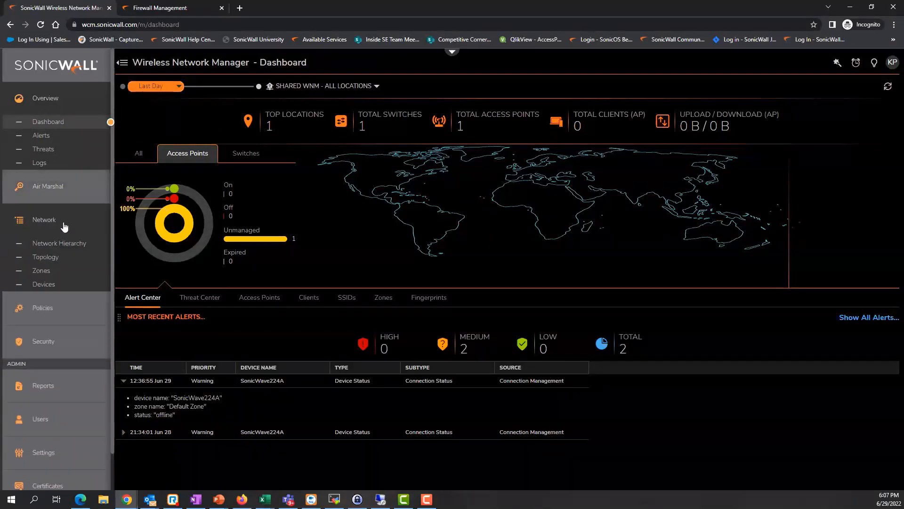
Glance at Network Hierarchy, then open the Default Zone's Edit Zone dialog from Zones.
{"action": "left_click", "coordinate": [46, 275]}
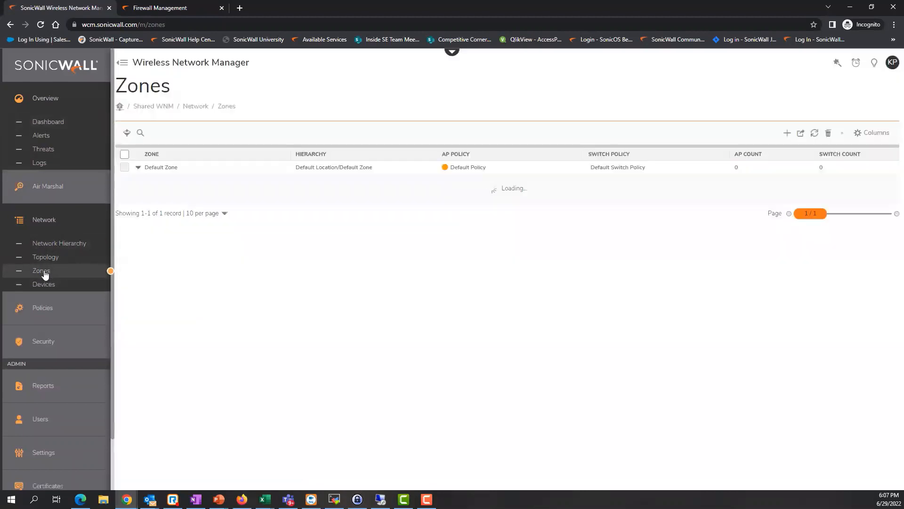
{"action": "left_click", "coordinate": [49, 257]}
{"action": "left_click", "coordinate": [49, 245]}
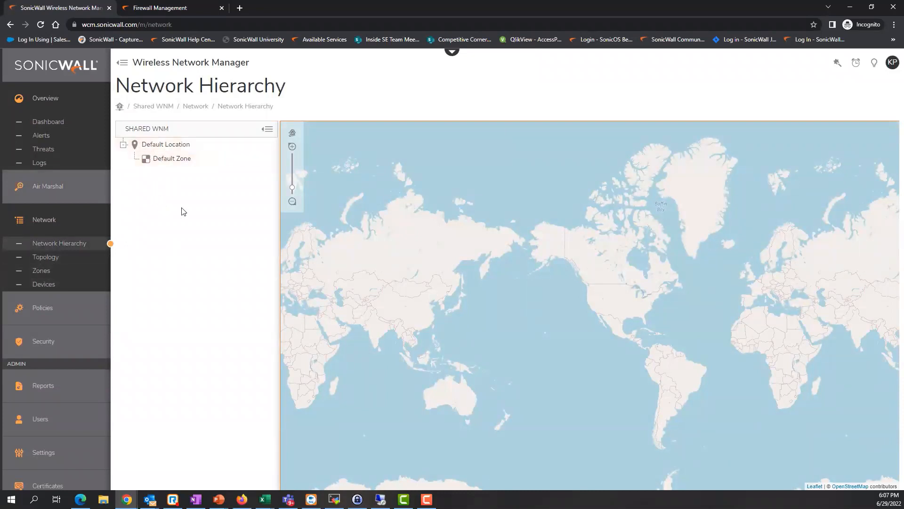
{"action": "mouse_move", "coordinate": [168, 163]}
{"action": "left_click", "coordinate": [42, 271]}
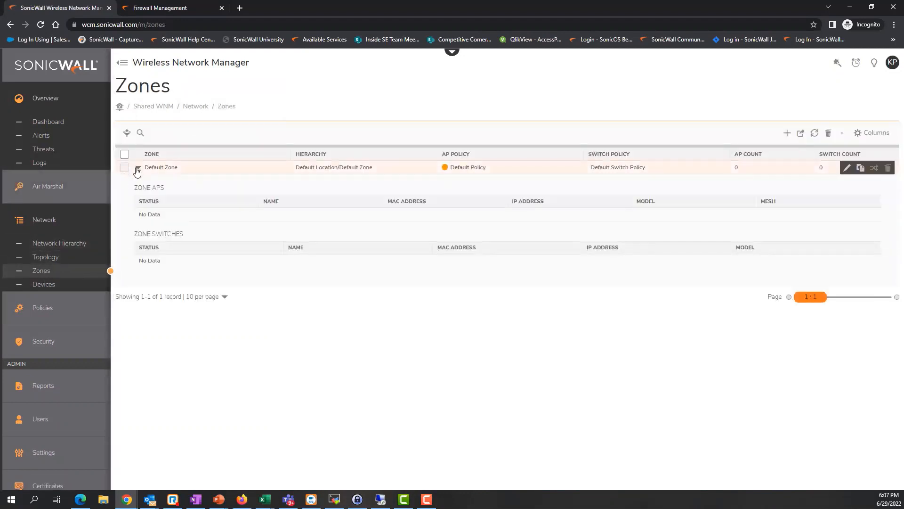
{"action": "left_click", "coordinate": [846, 169]}
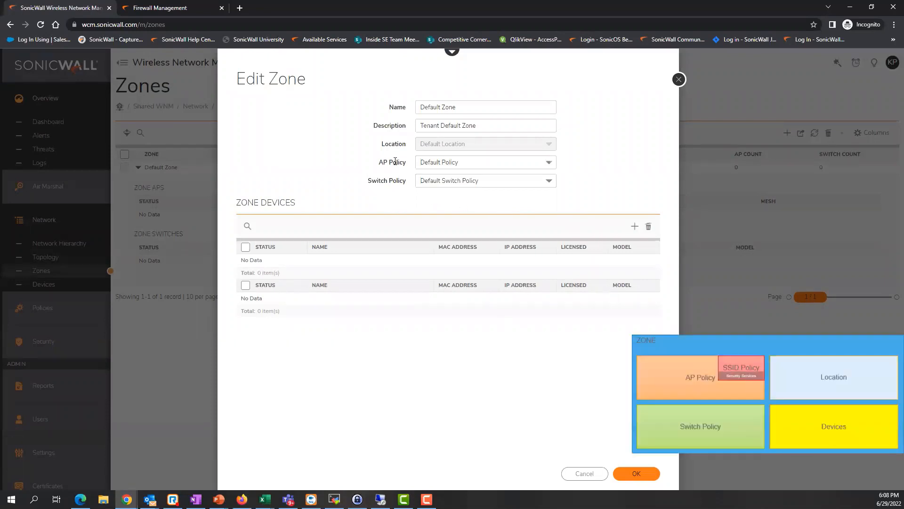
Review Default Zone's AP policy, location and addable devices, then close it unsaved and collapse the row.
{"action": "left_click_drag", "start_coordinate": [379, 162], "coordinate": [397, 182]}
{"action": "left_click_drag", "start_coordinate": [385, 143], "coordinate": [471, 146]}
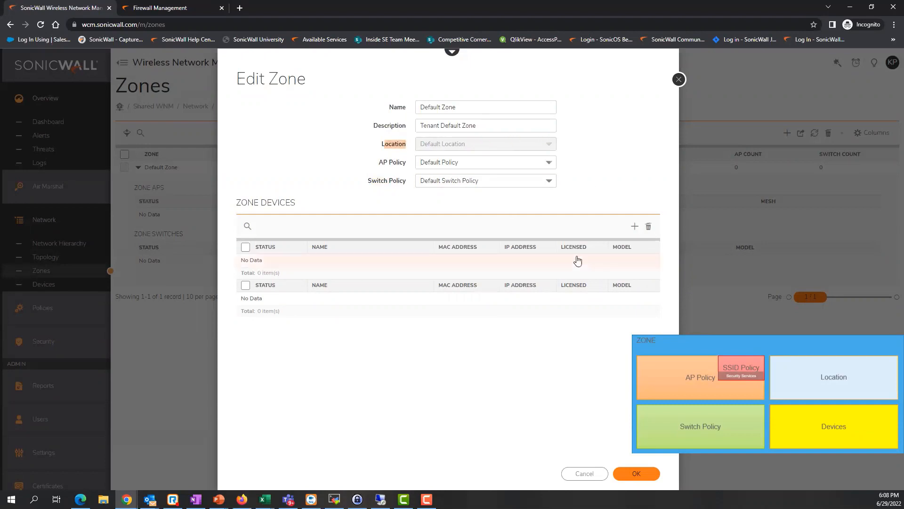
{"action": "left_click", "coordinate": [634, 226]}
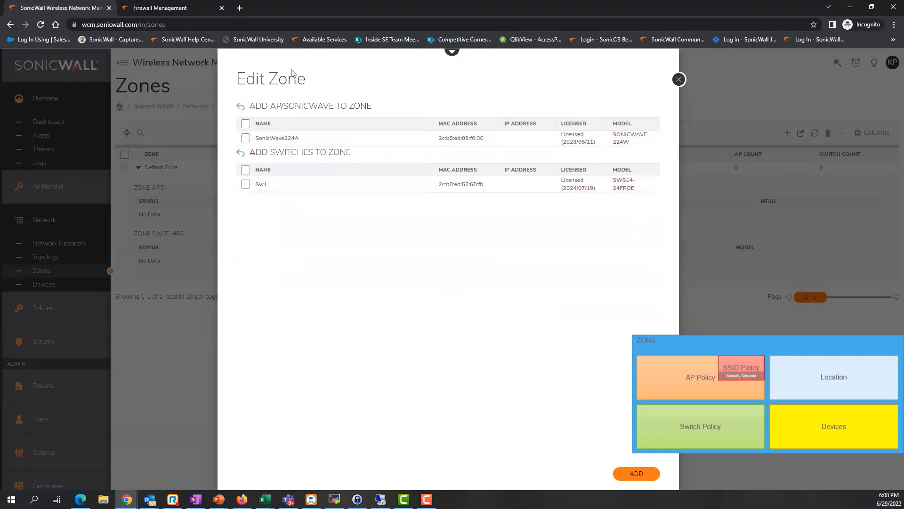
{"action": "left_click", "coordinate": [679, 79]}
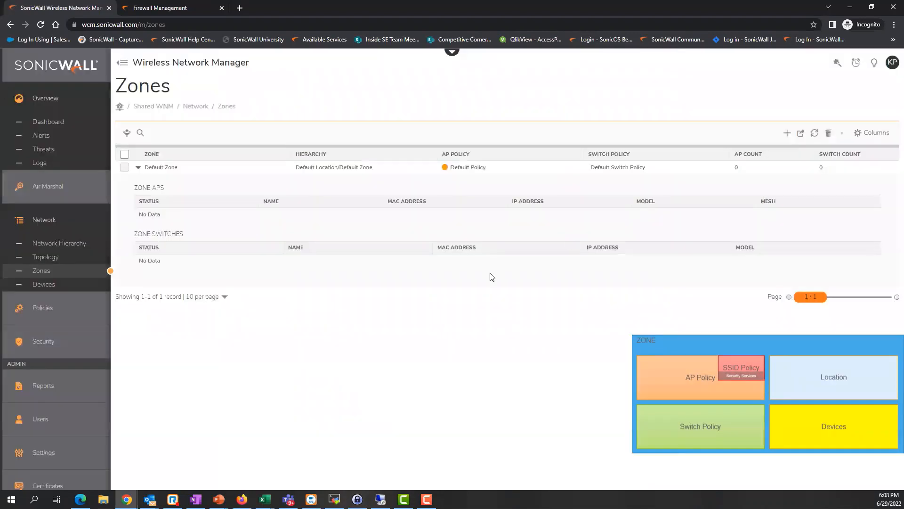
{"action": "left_click", "coordinate": [139, 168]}
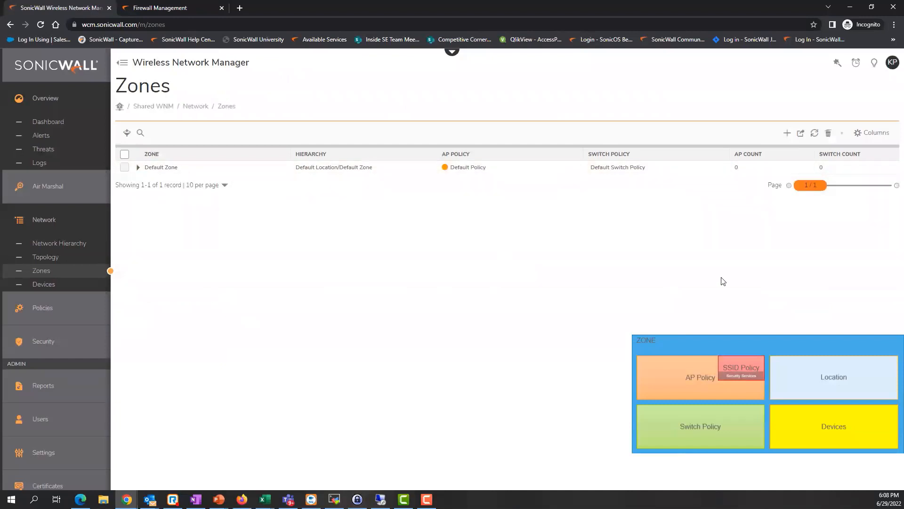
Start a new zone named MAIN ZONE with description 'MAIN ZoneON'.
{"action": "left_click", "coordinate": [788, 134]}
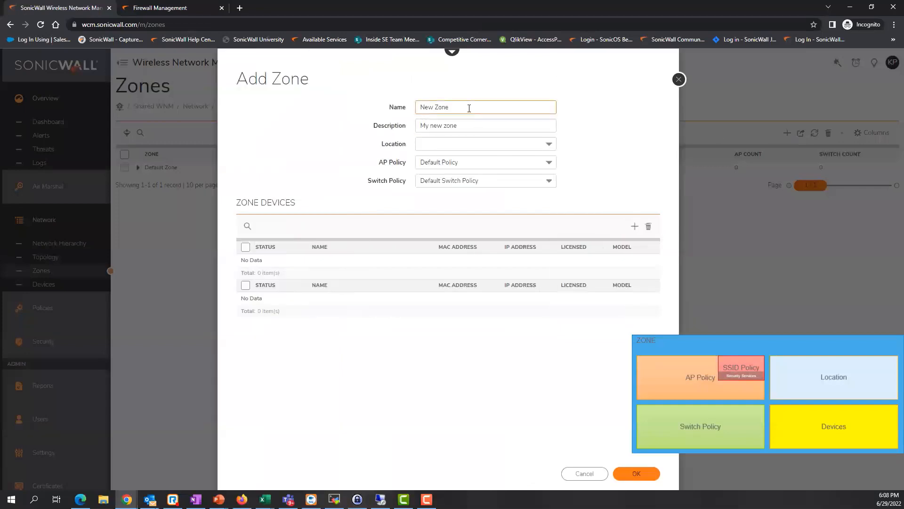
{"action": "left_click_drag", "start_coordinate": [469, 108], "coordinate": [359, 106]}
{"action": "type", "text": "MAIN ZONE"}
{"action": "key", "text": "Tab"}
{"action": "type", "text": "MAIN Zone"}
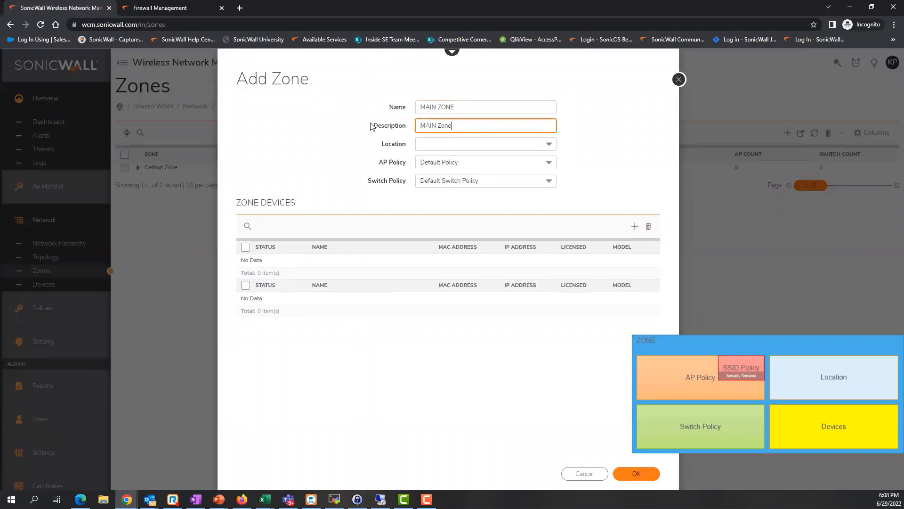
{"action": "type", "text": "ONE"}
Place it in Default Location with Default Policy and Default Switch Policy, and save.
{"action": "left_click", "coordinate": [480, 146]}
{"action": "left_click", "coordinate": [477, 156]}
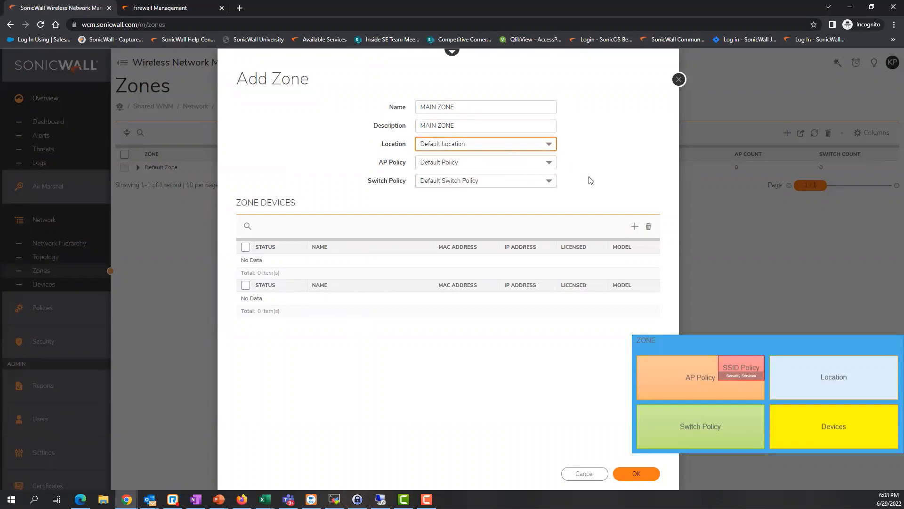
{"action": "left_click", "coordinate": [471, 162]}
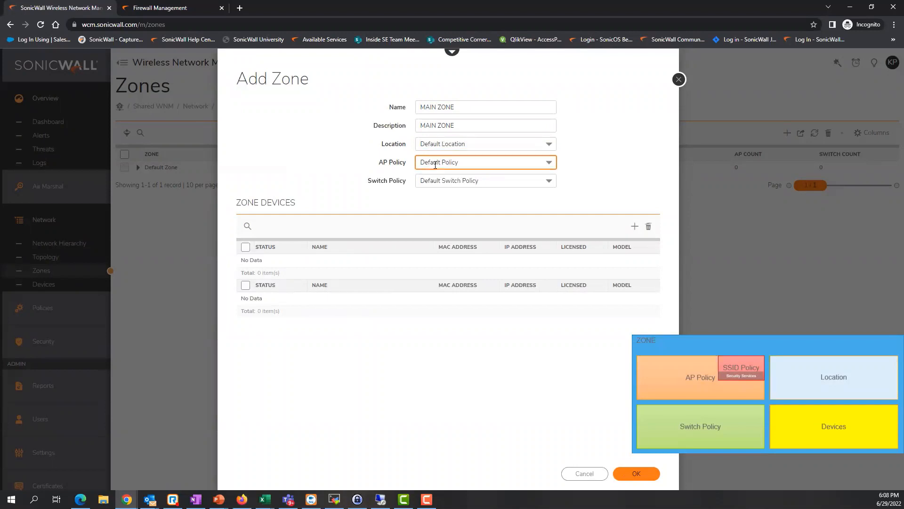
{"action": "left_click", "coordinate": [468, 180]}
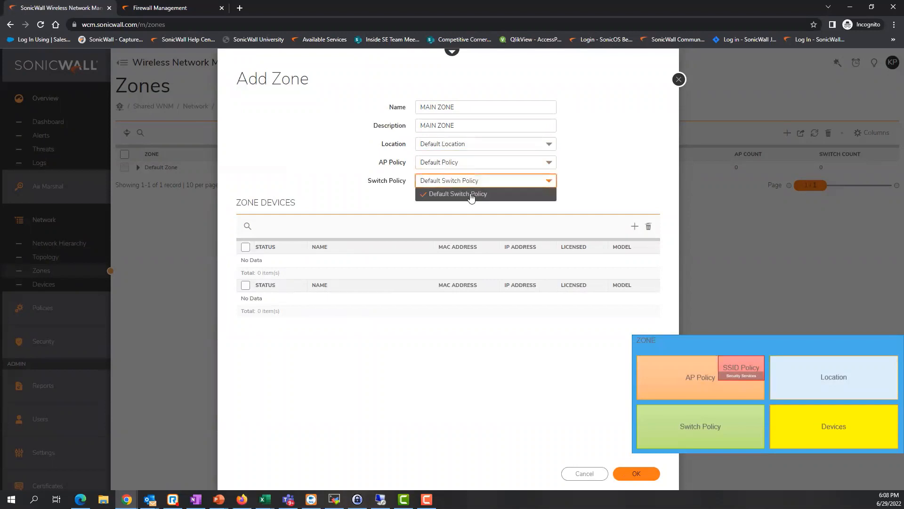
{"action": "left_click", "coordinate": [464, 210]}
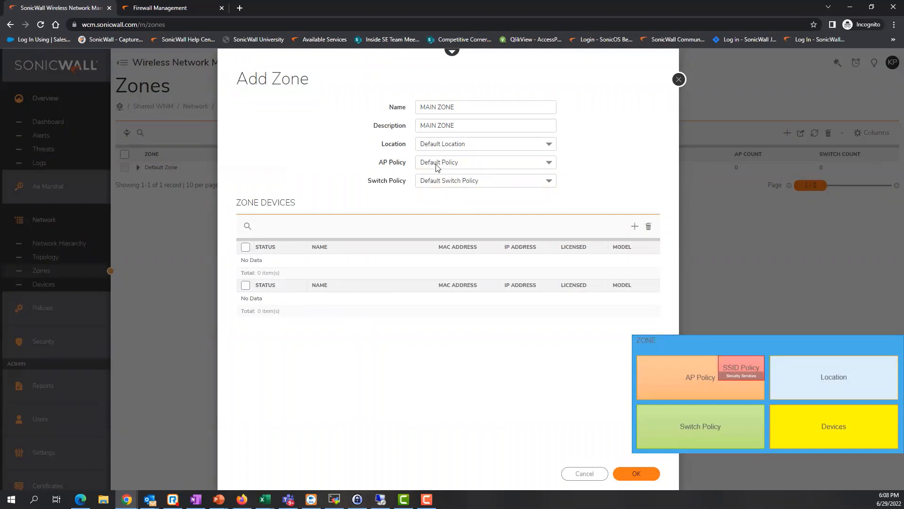
{"action": "left_click", "coordinate": [637, 474]}
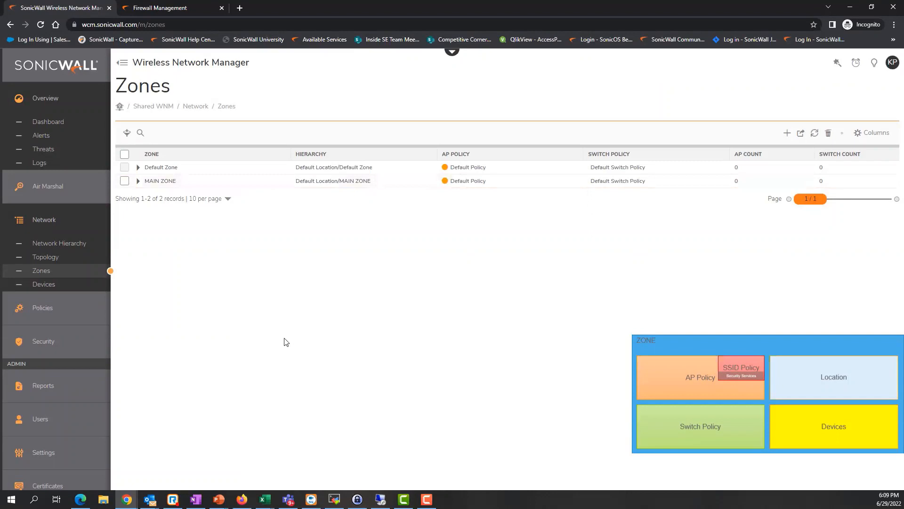
Open Policies > SSID Policies and collapse the Default SSID Group.
{"action": "left_click", "coordinate": [78, 312]}
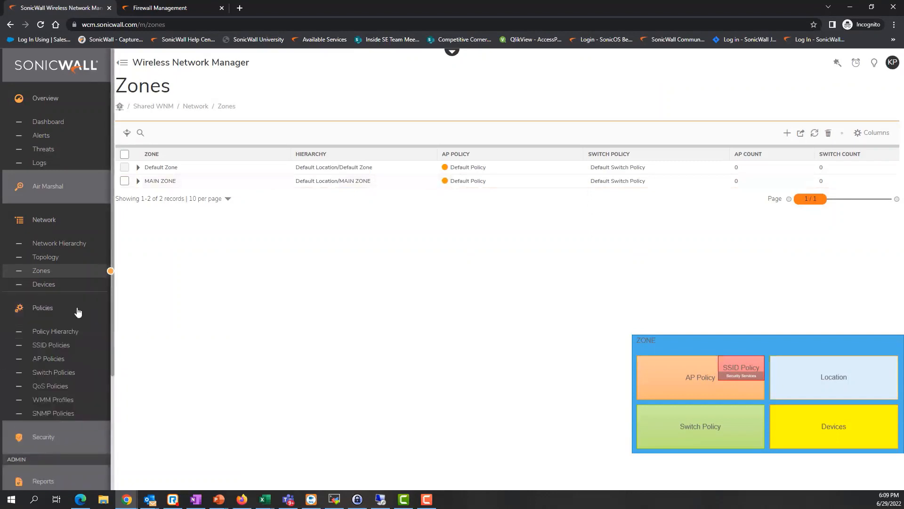
{"action": "left_click", "coordinate": [52, 346]}
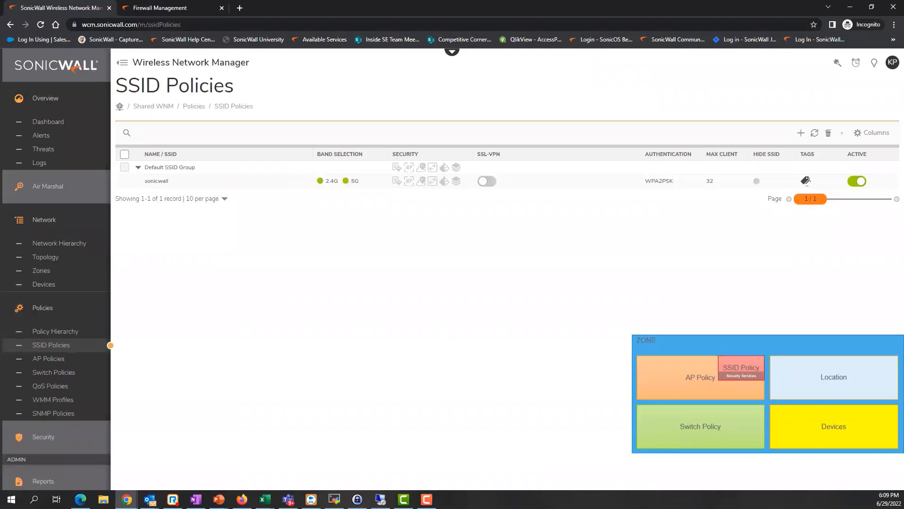
{"action": "key", "text": "alt+Tab"}
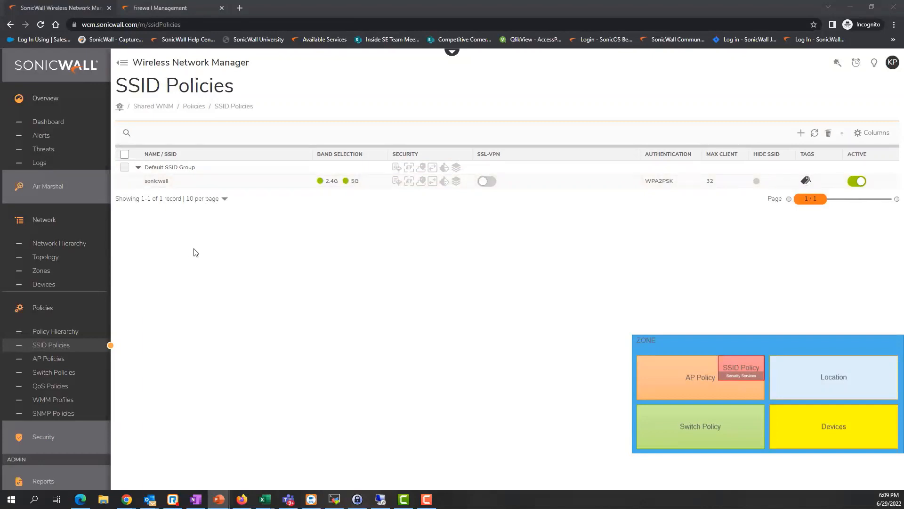
{"action": "left_click", "coordinate": [138, 169]}
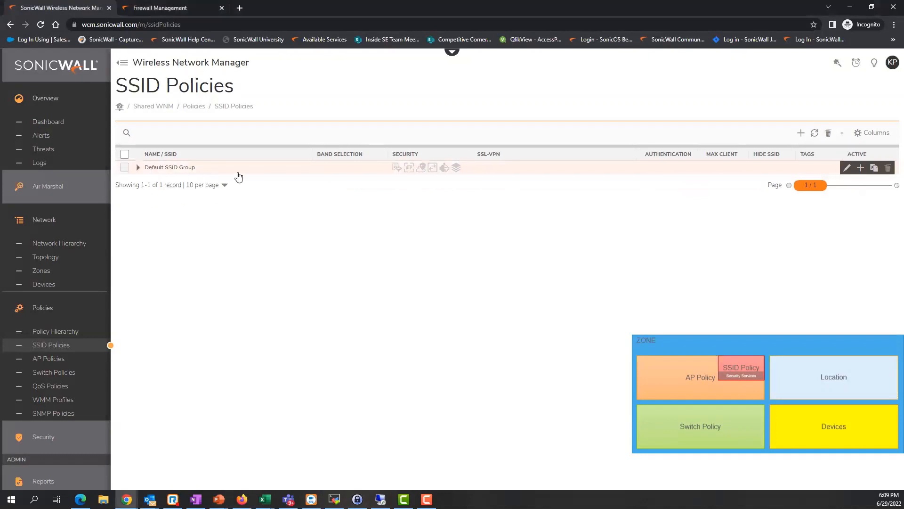
Create the SSID group 'MAIN SSID Policy' and expand it.
{"action": "left_click", "coordinate": [801, 134]}
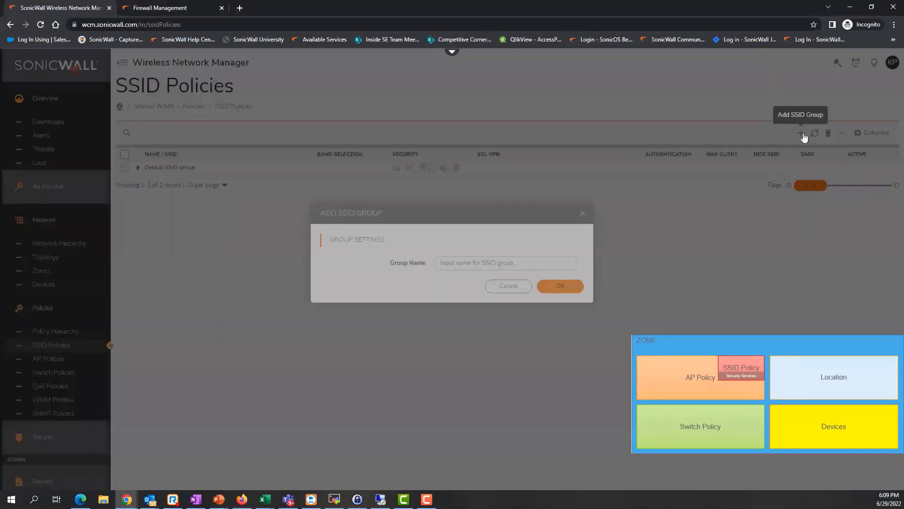
{"action": "left_click", "coordinate": [466, 281]}
{"action": "type", "text": "MAIN SSID P"}
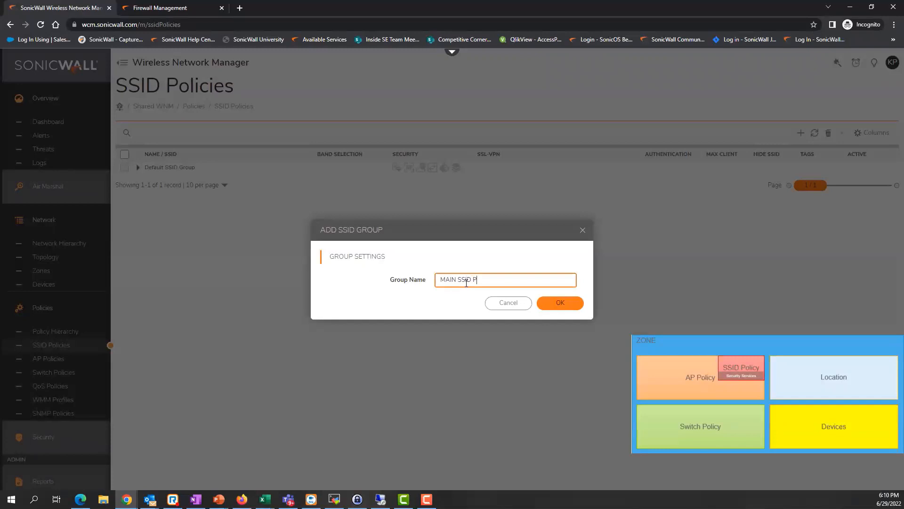
{"action": "type", "text": "olicy"}
{"action": "left_click", "coordinate": [567, 306]}
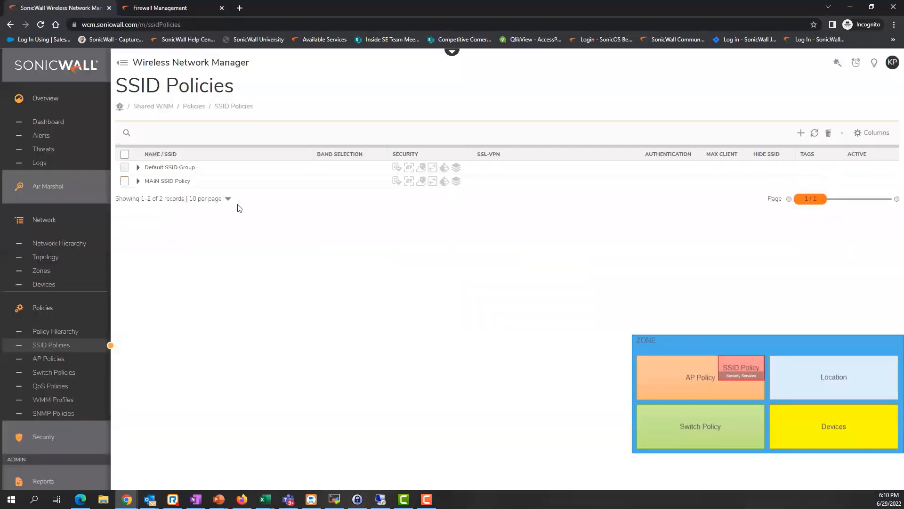
{"action": "left_click", "coordinate": [137, 182]}
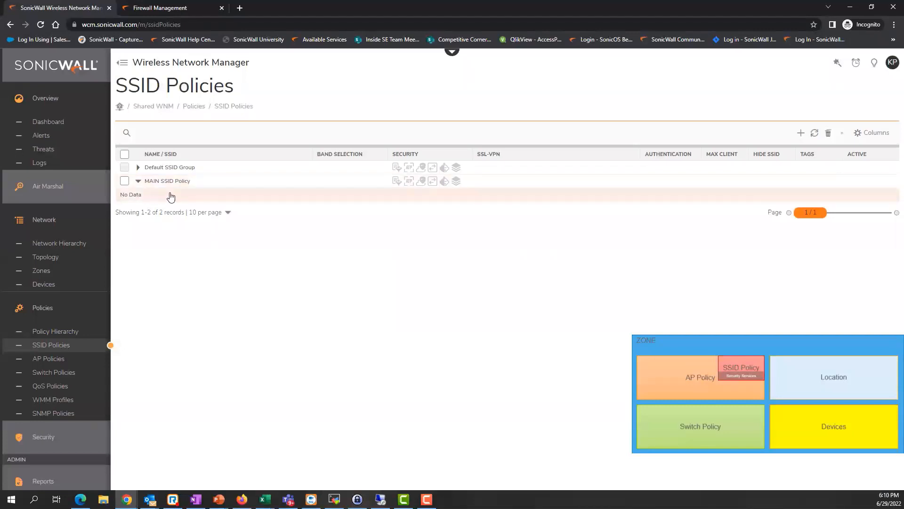
{"action": "mouse_move", "coordinate": [846, 185]}
Add an SSID named MainWiFi with 128 maximum clients.
{"action": "left_click", "coordinate": [860, 182]}
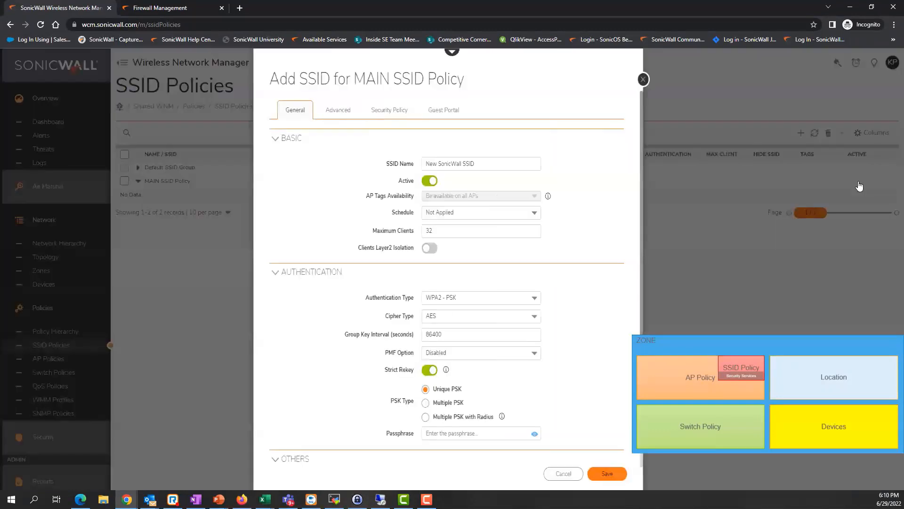
{"action": "left_click_drag", "start_coordinate": [497, 163], "coordinate": [362, 162]}
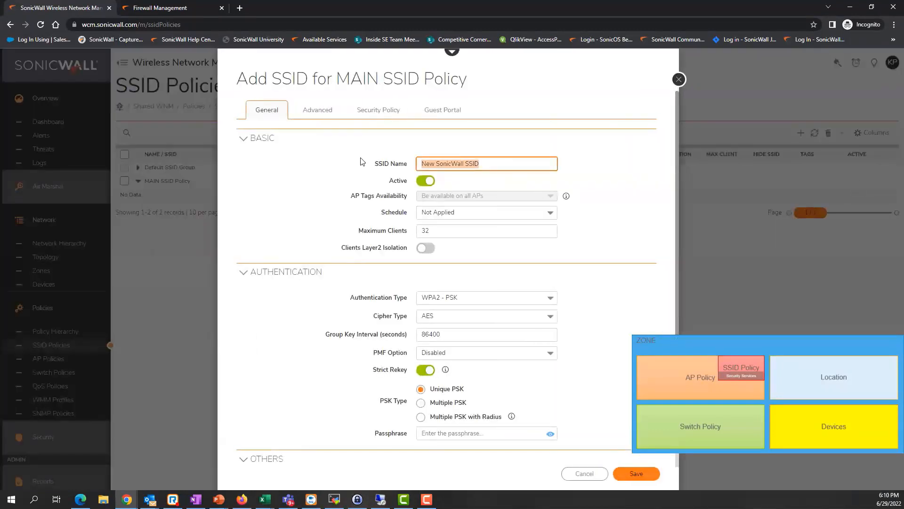
{"action": "type", "text": "M"}
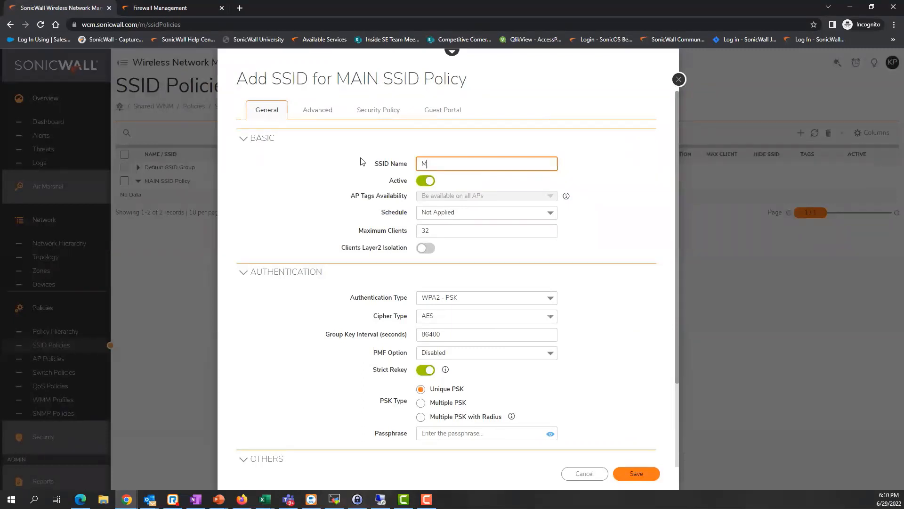
{"action": "type", "text": "AinWiFi"}
{"action": "double_click", "coordinate": [424, 230]}
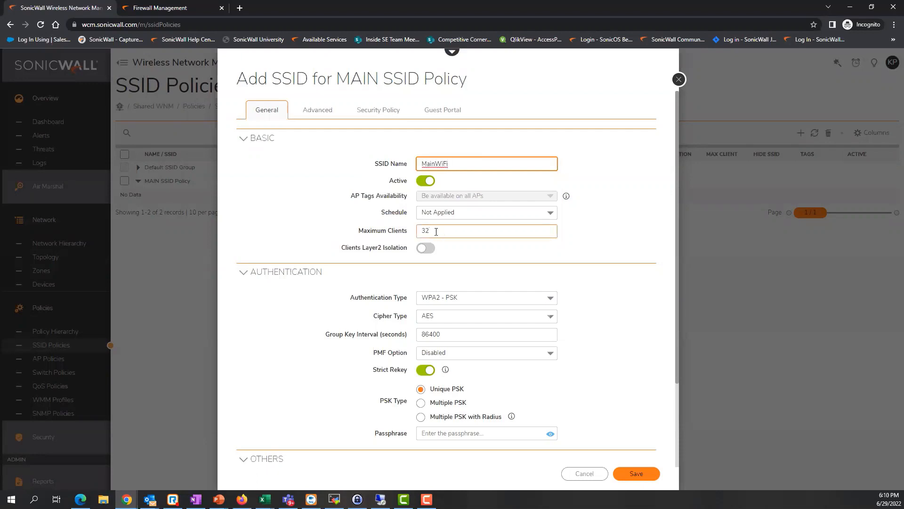
{"action": "type", "text": "128"}
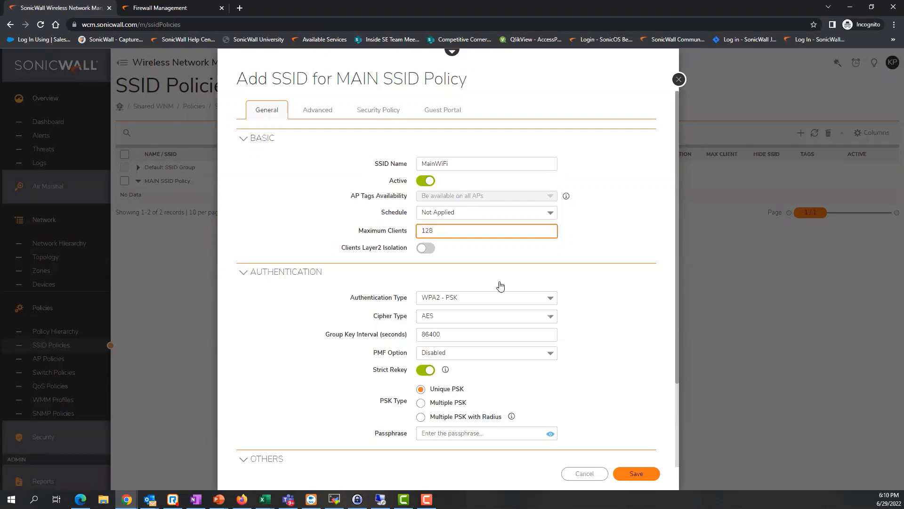
Give MainWiFi a WPA2-PSK passphrase and VLAN ID 100, then save it.
{"action": "scroll", "coordinate": [483, 377], "scroll_direction": "down", "scroll_amount": 2}
{"action": "left_click", "coordinate": [433, 339]}
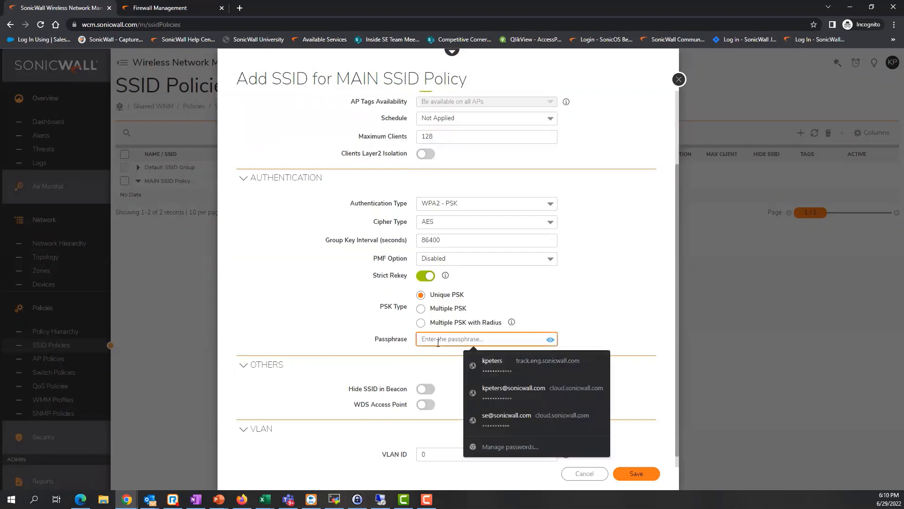
{"action": "type", "text": "p"}
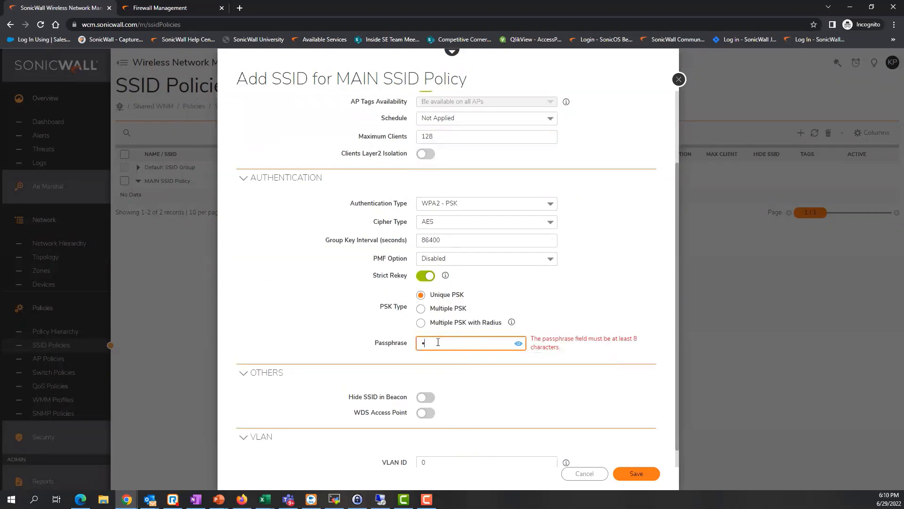
{"action": "type", "text": "••••••••••"}
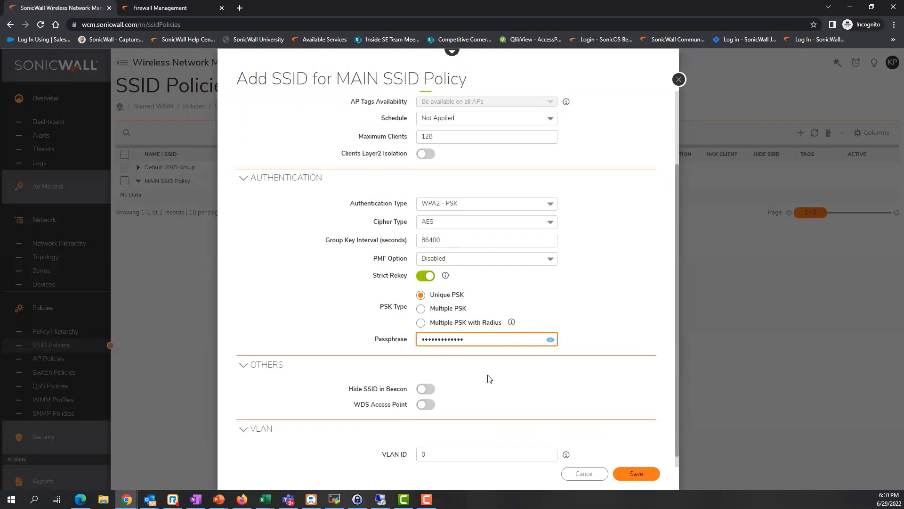
{"action": "scroll", "coordinate": [484, 392], "scroll_direction": "down", "scroll_amount": 1}
{"action": "scroll", "coordinate": [486, 394], "scroll_direction": "up", "scroll_amount": 3}
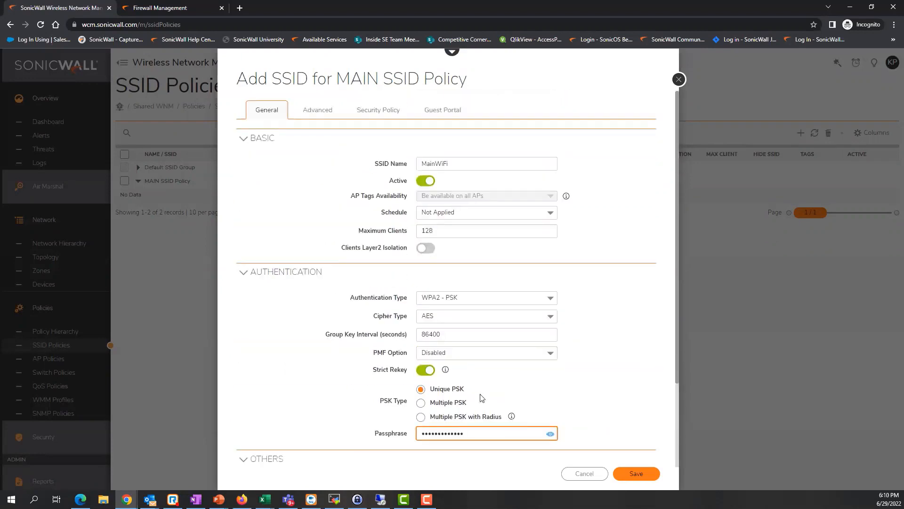
{"action": "scroll", "coordinate": [436, 363], "scroll_direction": "down", "scroll_amount": 3}
{"action": "left_click", "coordinate": [436, 440]}
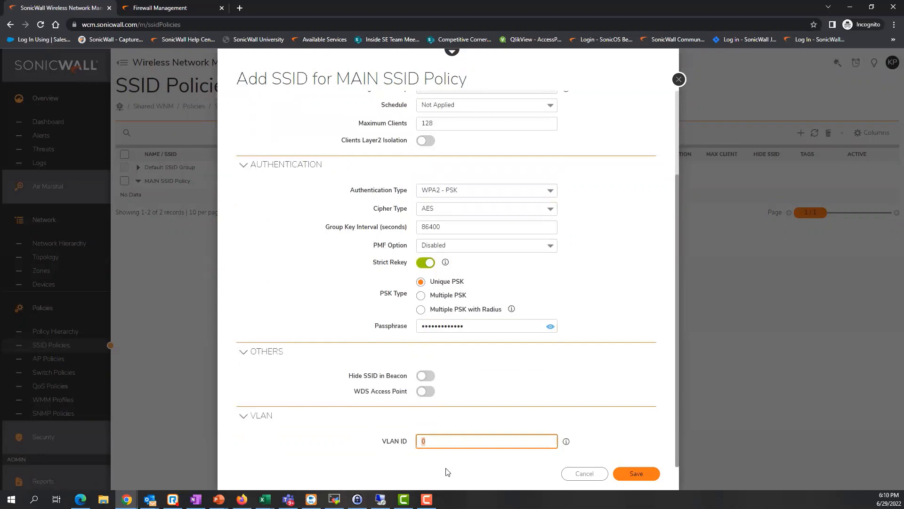
{"action": "type", "text": "100"}
{"action": "scroll", "coordinate": [611, 415], "scroll_direction": "up", "scroll_amount": 3}
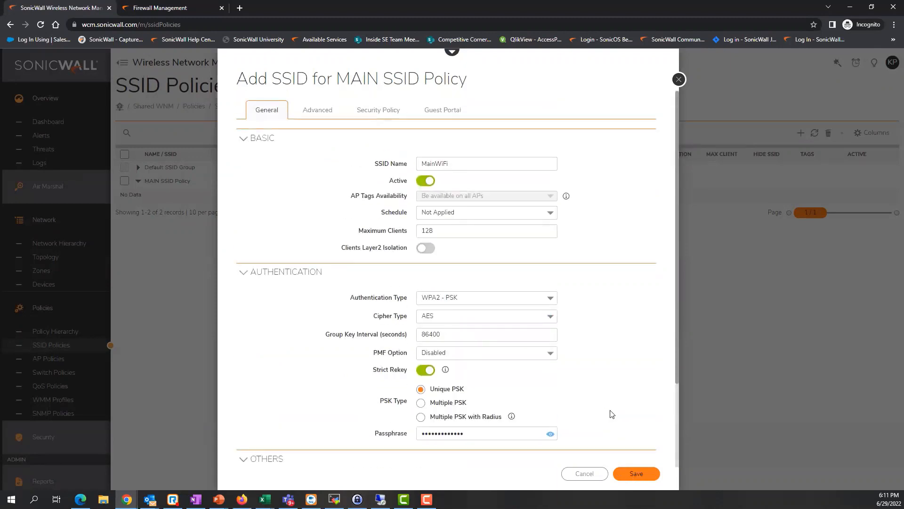
{"action": "scroll", "coordinate": [621, 408], "scroll_direction": "down", "scroll_amount": 3}
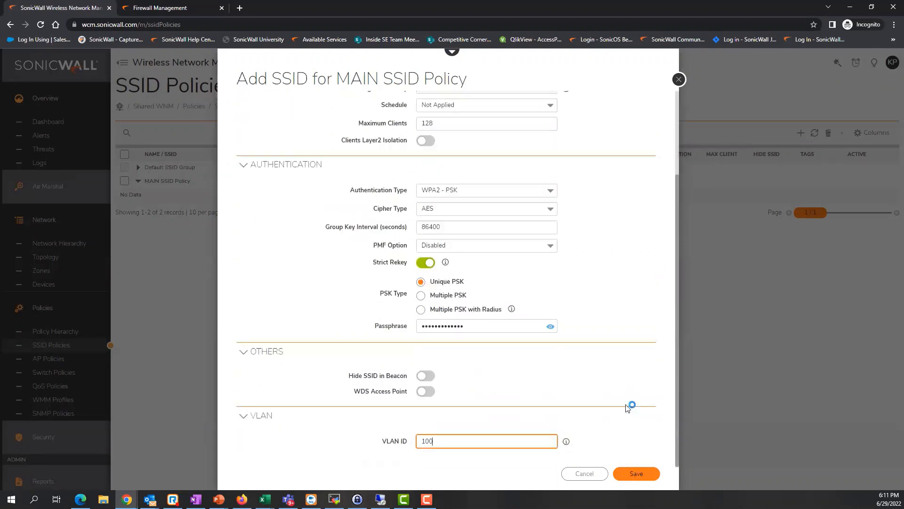
{"action": "left_click", "coordinate": [637, 473]}
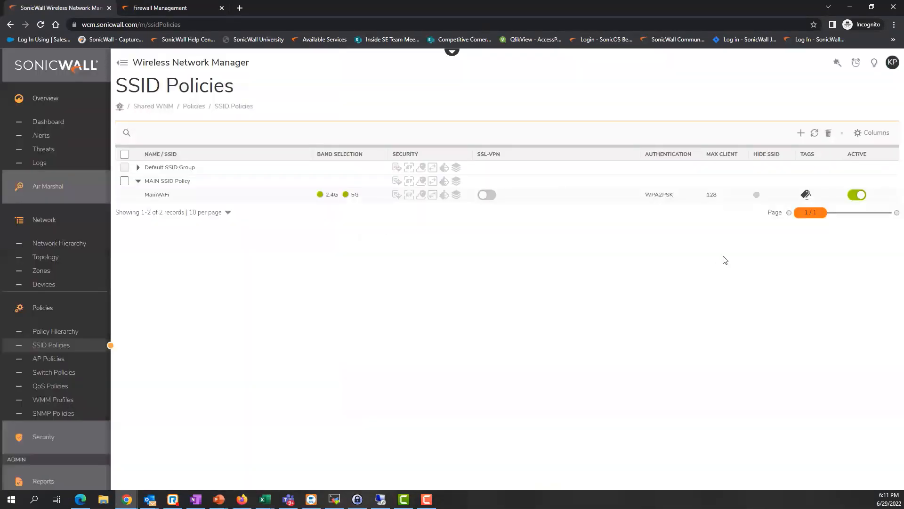
Add a second SSID named GuestWiFi to MAIN SSID Policy.
{"action": "left_click", "coordinate": [860, 181]}
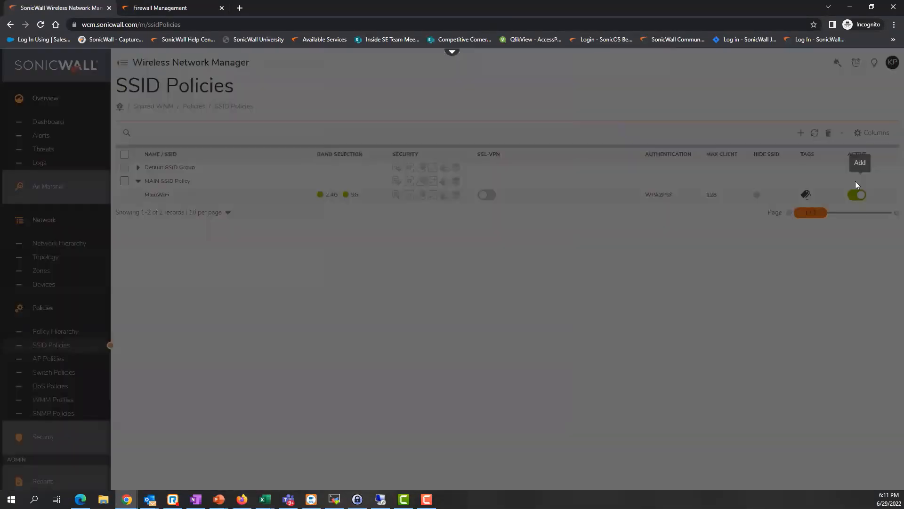
{"action": "scroll", "coordinate": [504, 213], "scroll_direction": "up", "scroll_amount": 1}
{"action": "left_click_drag", "start_coordinate": [490, 164], "coordinate": [372, 163]}
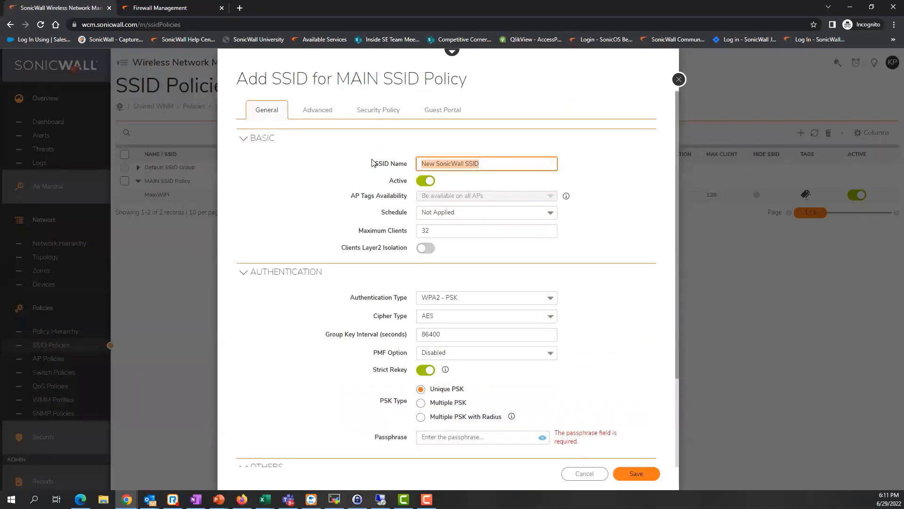
{"action": "type", "text": "GuestWiFi"}
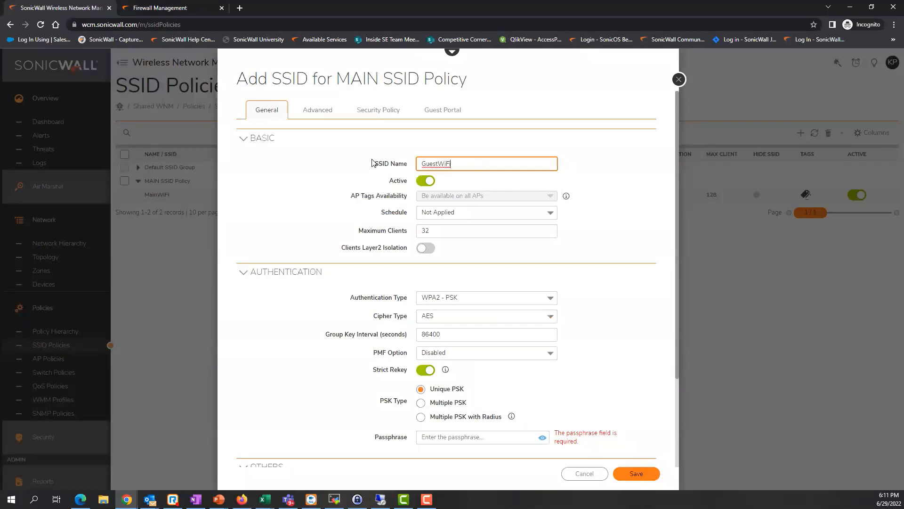
Enter the guest WPA2-PSK passphrase and set VLAN ID 200.
{"action": "scroll", "coordinate": [518, 286], "scroll_direction": "down", "scroll_amount": 1}
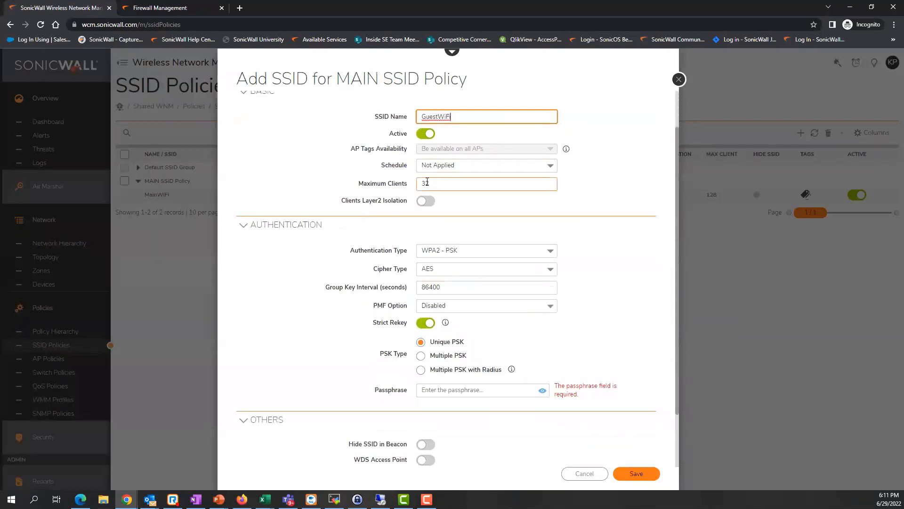
{"action": "scroll", "coordinate": [573, 307], "scroll_direction": "down", "scroll_amount": 1}
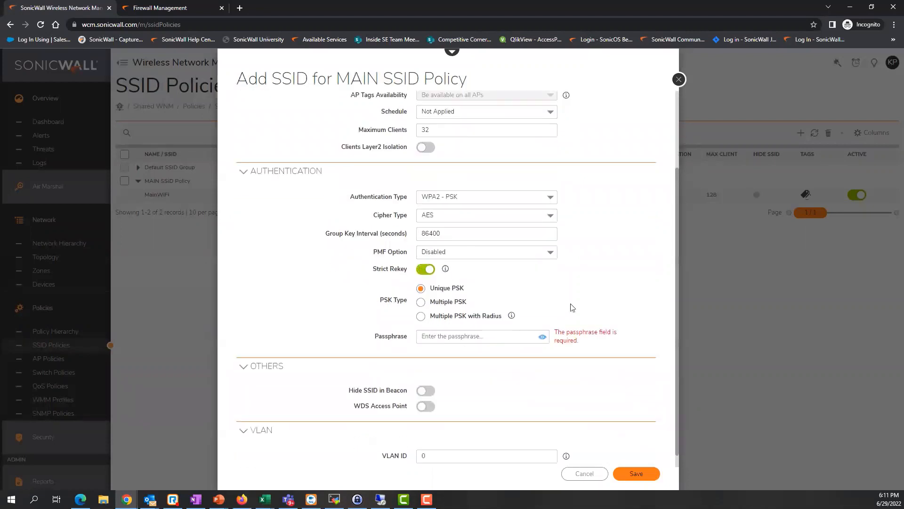
{"action": "scroll", "coordinate": [572, 307], "scroll_direction": "down", "scroll_amount": 1}
{"action": "left_click", "coordinate": [442, 325]}
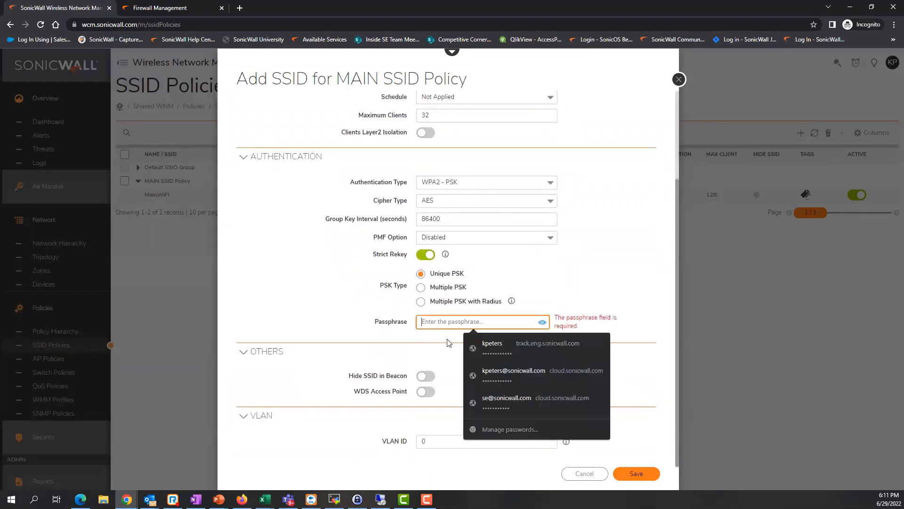
{"action": "type", "text": "pa"}
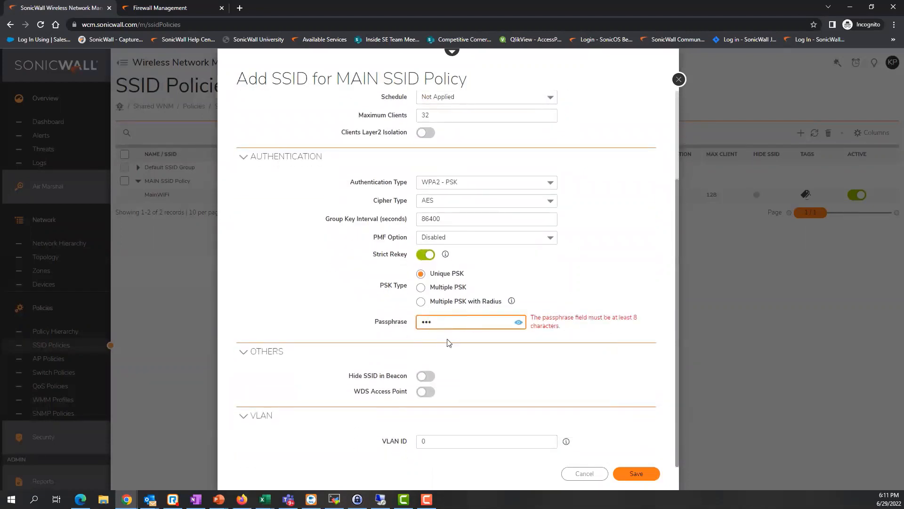
{"action": "key", "text": "BackSpace"}
{"action": "key", "text": "BackSpace"}
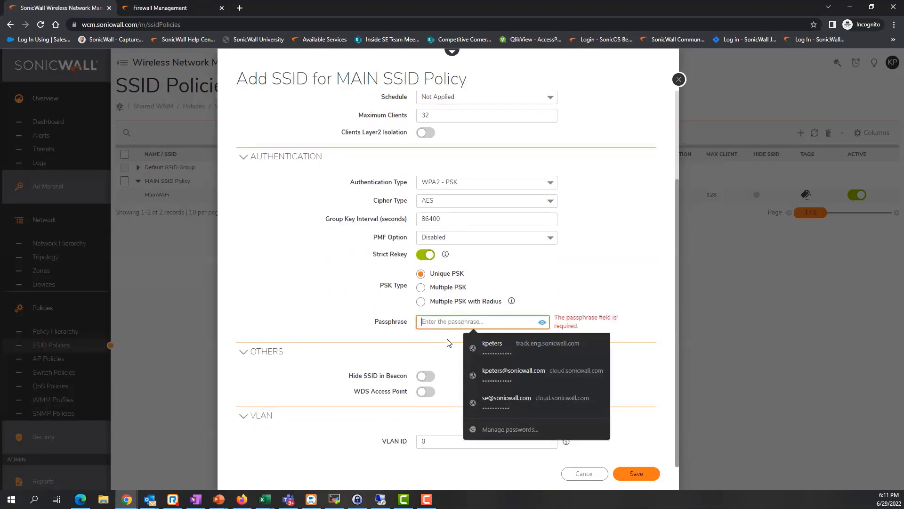
{"action": "type", "text": "•••"}
{"action": "key", "text": "BackSpace"}
{"action": "key", "text": "BackSpace"}
{"action": "key", "text": "BackSpace"}
{"action": "type", "text": "•"}
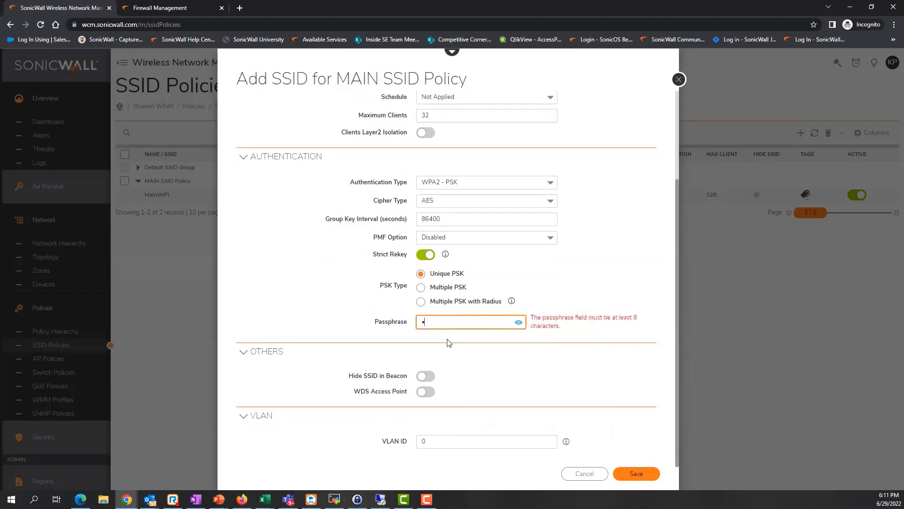
{"action": "type", "text": "••••••••••"}
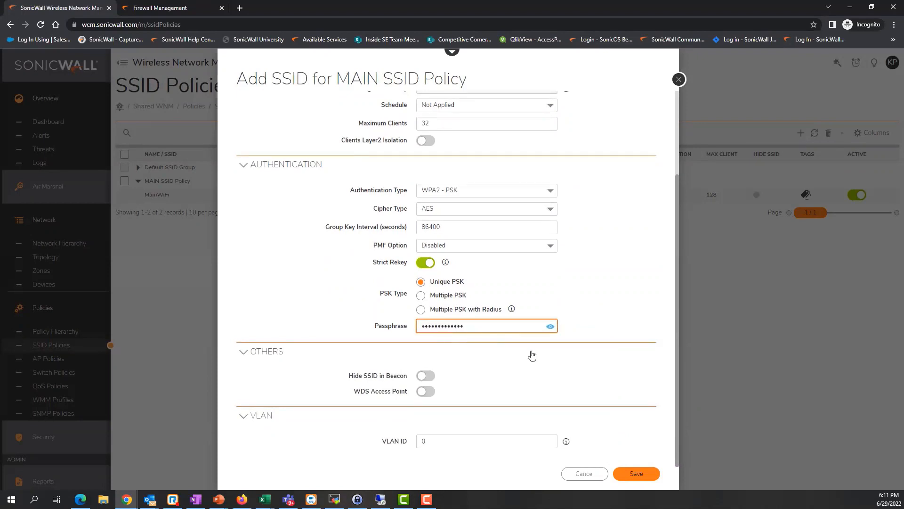
{"action": "left_click", "coordinate": [418, 440]}
{"action": "type", "text": "200"}
{"action": "scroll", "coordinate": [410, 442], "scroll_direction": "up", "scroll_amount": 3}
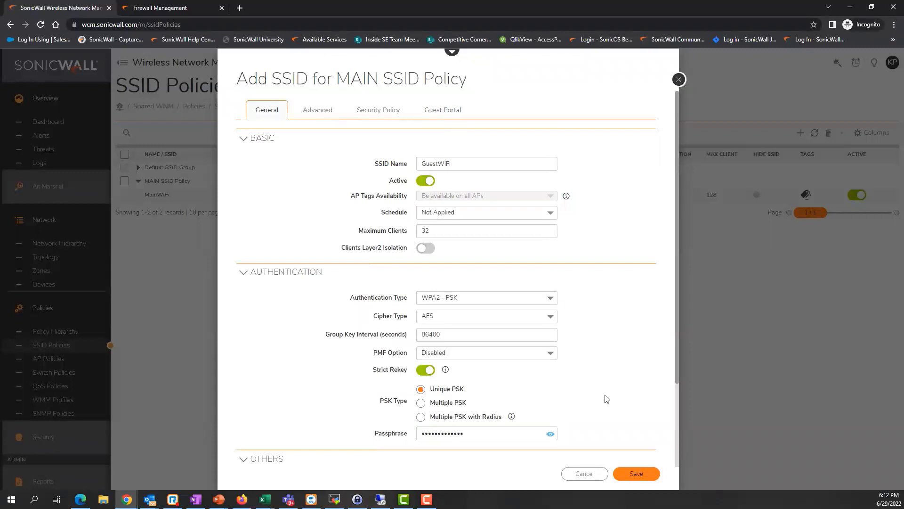
{"action": "scroll", "coordinate": [606, 398], "scroll_direction": "down", "scroll_amount": 2}
{"action": "scroll", "coordinate": [405, 222], "scroll_direction": "up", "scroll_amount": 1}
{"action": "scroll", "coordinate": [405, 222], "scroll_direction": "up", "scroll_amount": 1}
On Guest Portal, try Click-through and External authentication, then settle on Social Account logins.
{"action": "left_click", "coordinate": [441, 111]}
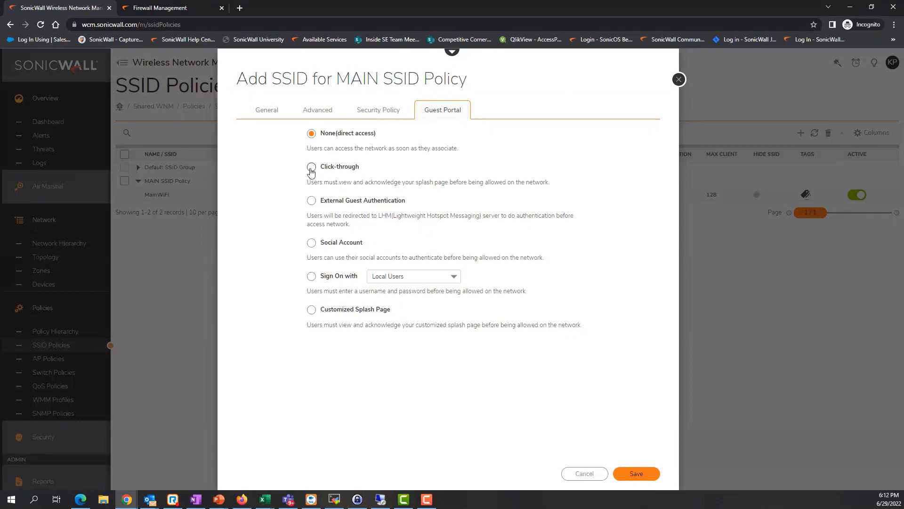
{"action": "left_click", "coordinate": [311, 168]}
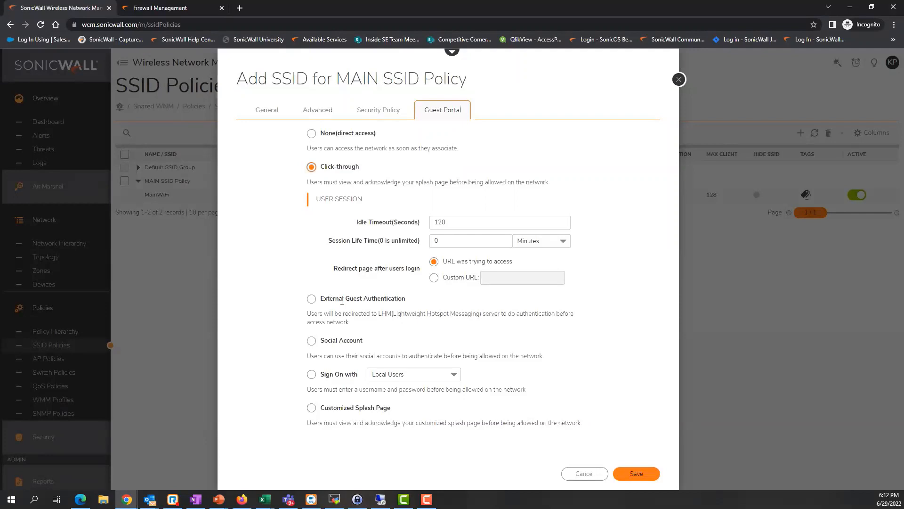
{"action": "left_click", "coordinate": [311, 300]}
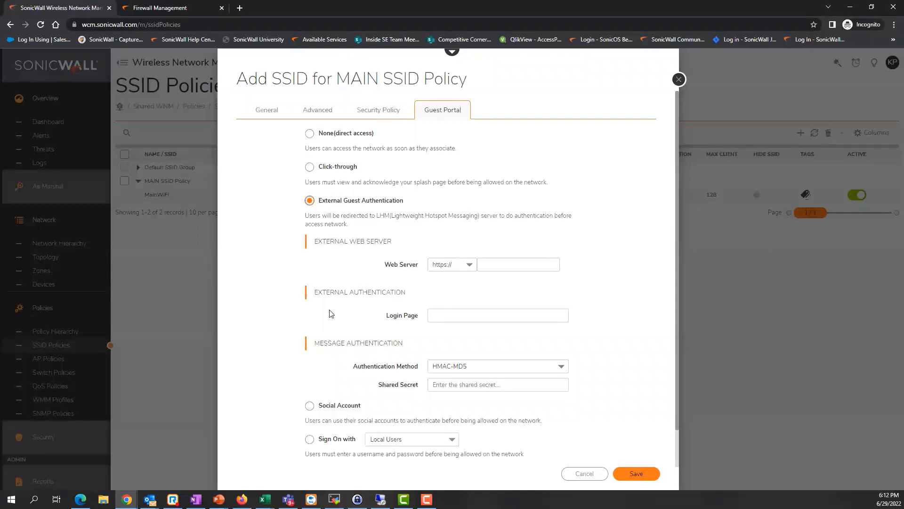
{"action": "scroll", "coordinate": [329, 311], "scroll_direction": "down", "scroll_amount": 1}
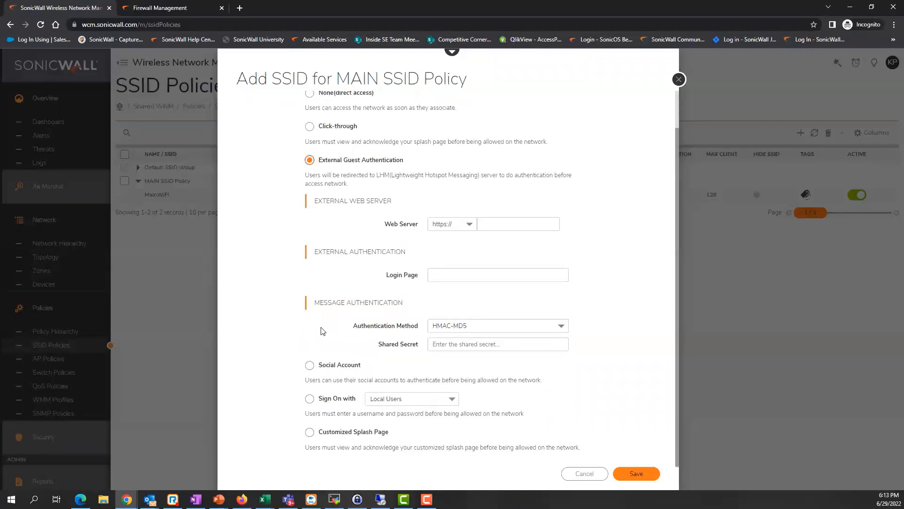
{"action": "left_click", "coordinate": [309, 366]}
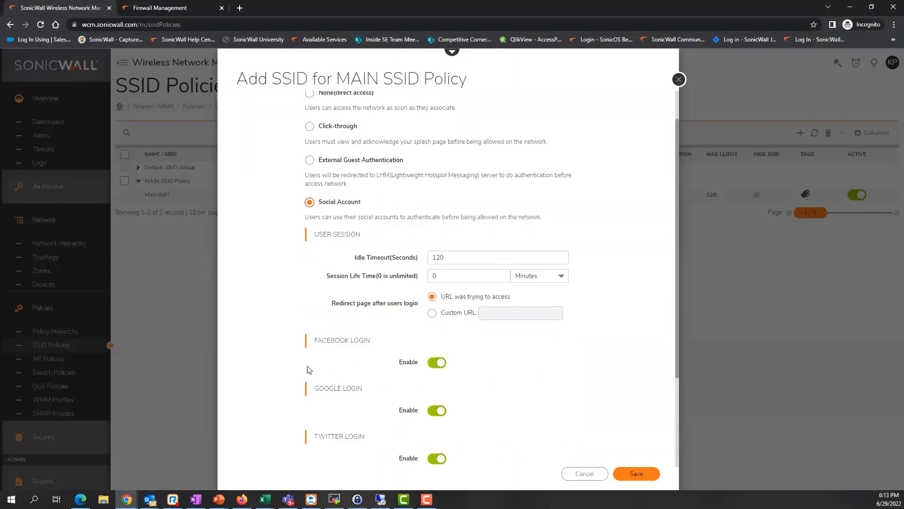
{"action": "scroll", "coordinate": [285, 339], "scroll_direction": "down", "scroll_amount": 2}
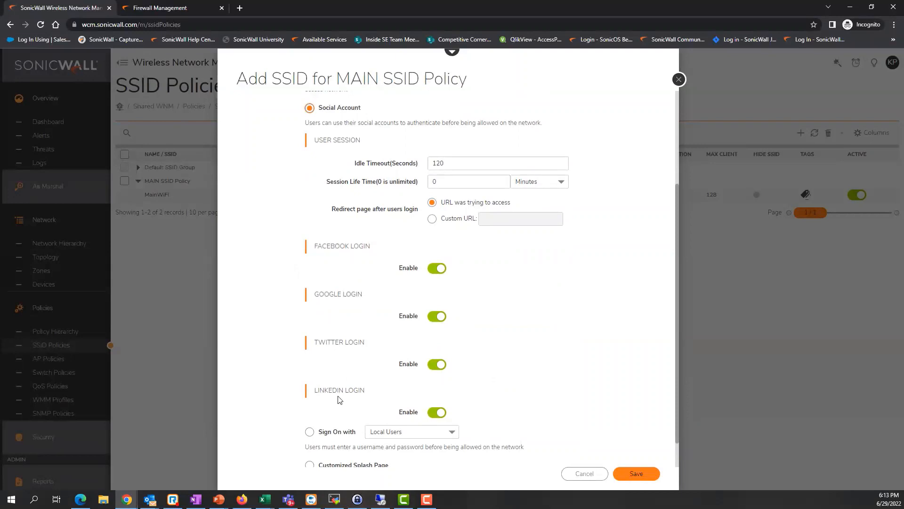
{"action": "scroll", "coordinate": [327, 390], "scroll_direction": "down", "scroll_amount": 1}
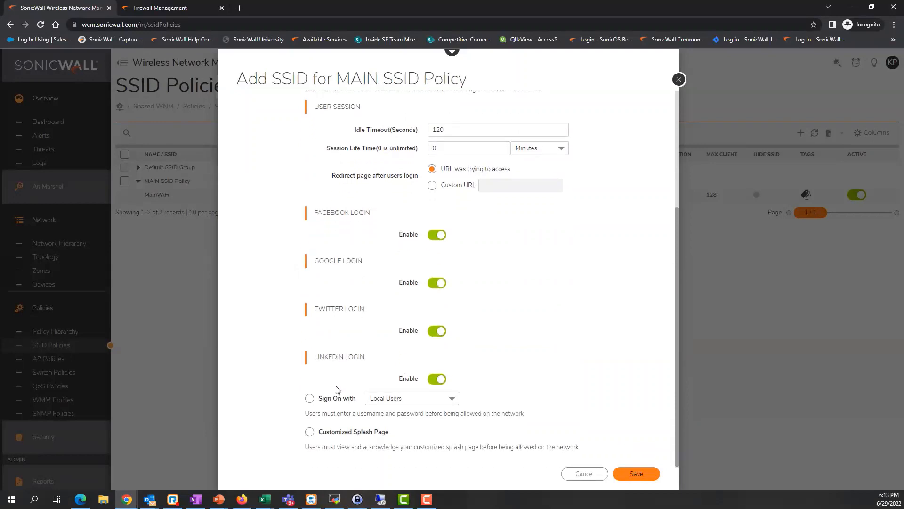
Make GuestWiFi guests sign on with a One-time Password sent by Email and SMS, then save the SSID.
{"action": "left_click", "coordinate": [310, 399]}
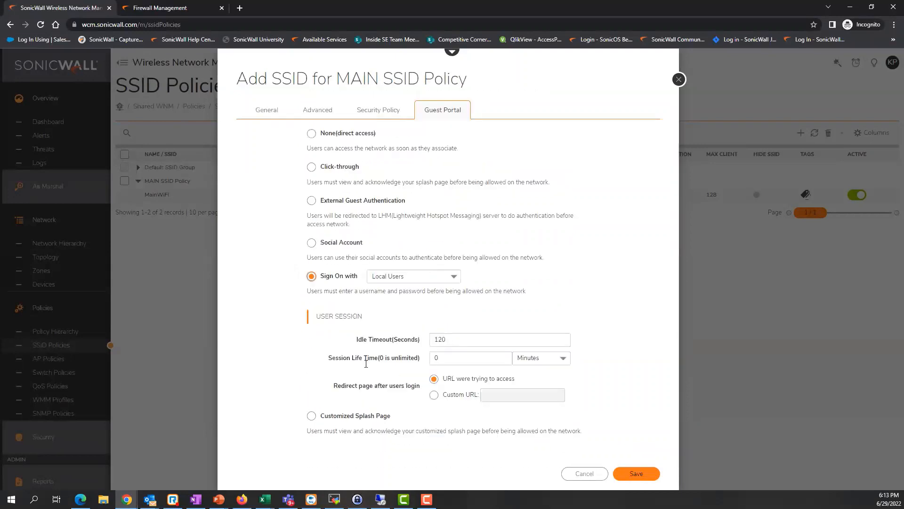
{"action": "left_click", "coordinate": [390, 278]}
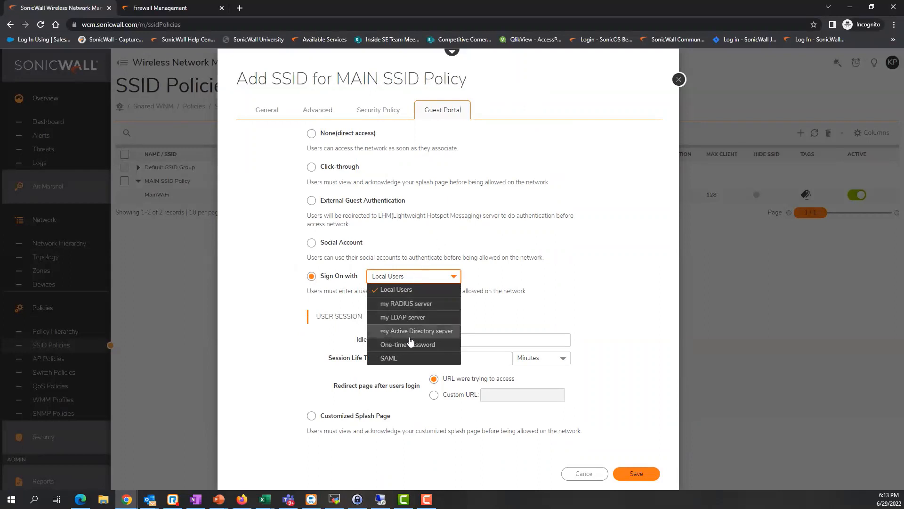
{"action": "left_click", "coordinate": [408, 345]}
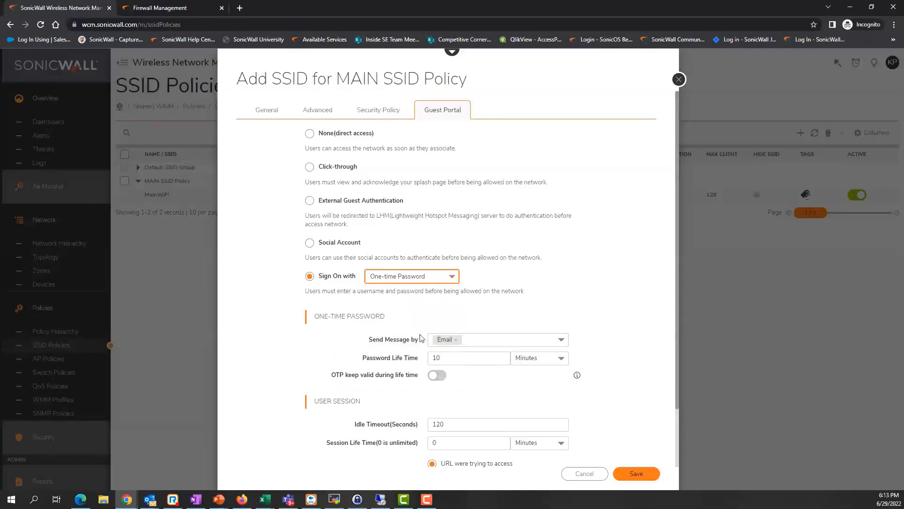
{"action": "left_click", "coordinate": [522, 343]}
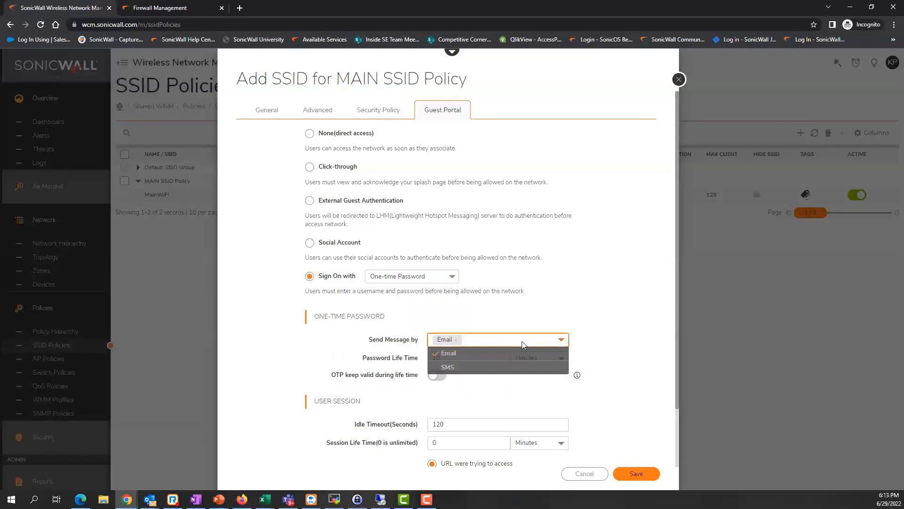
{"action": "left_click", "coordinate": [471, 367]}
{"action": "left_click", "coordinate": [458, 320]}
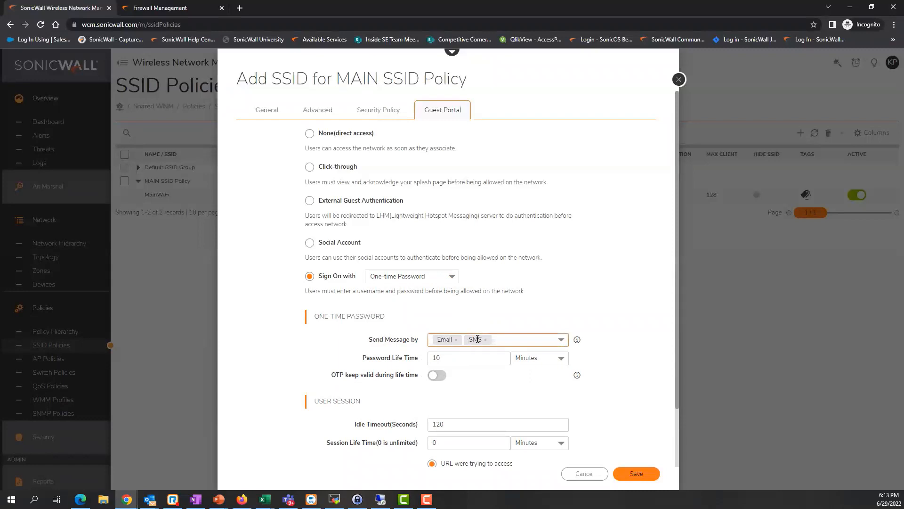
{"action": "left_click", "coordinate": [474, 392]}
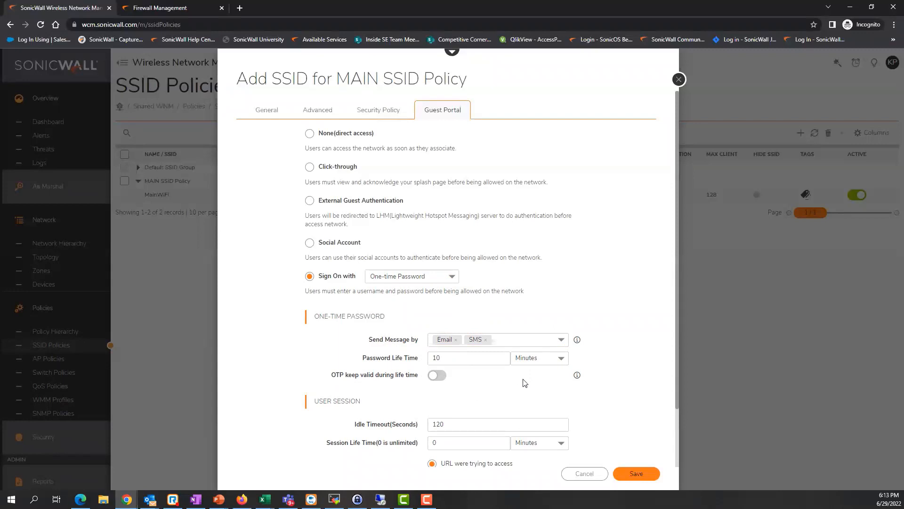
{"action": "scroll", "coordinate": [523, 380], "scroll_direction": "down", "scroll_amount": 3}
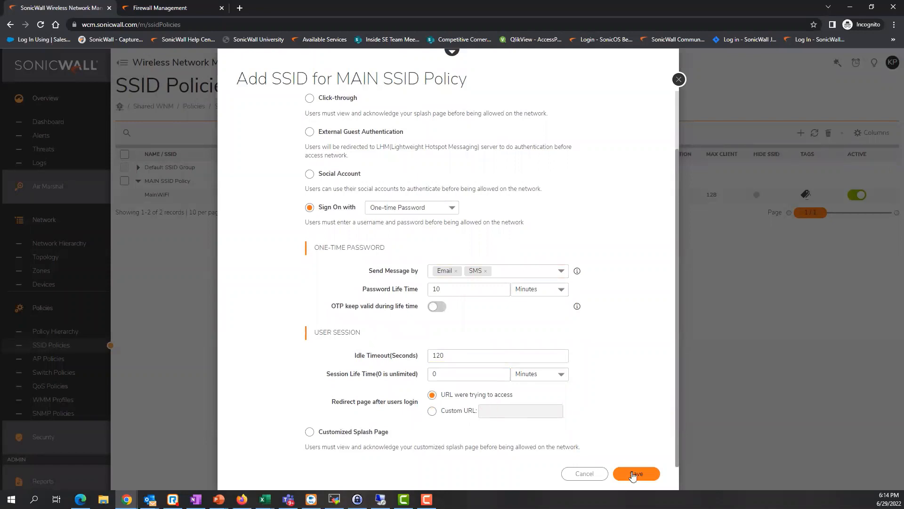
{"action": "left_click", "coordinate": [636, 474]}
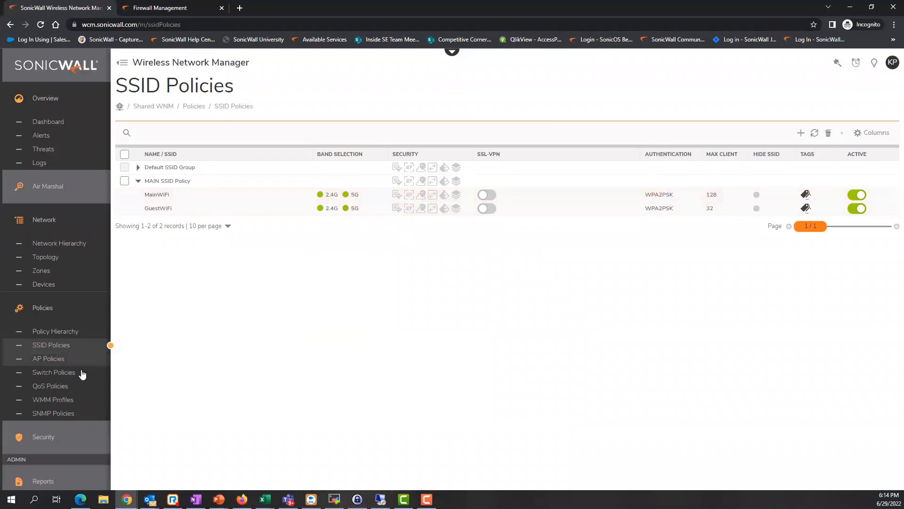
From the AP Policies page, open Add Policy to create a new AP policy.
{"action": "left_click", "coordinate": [50, 359]}
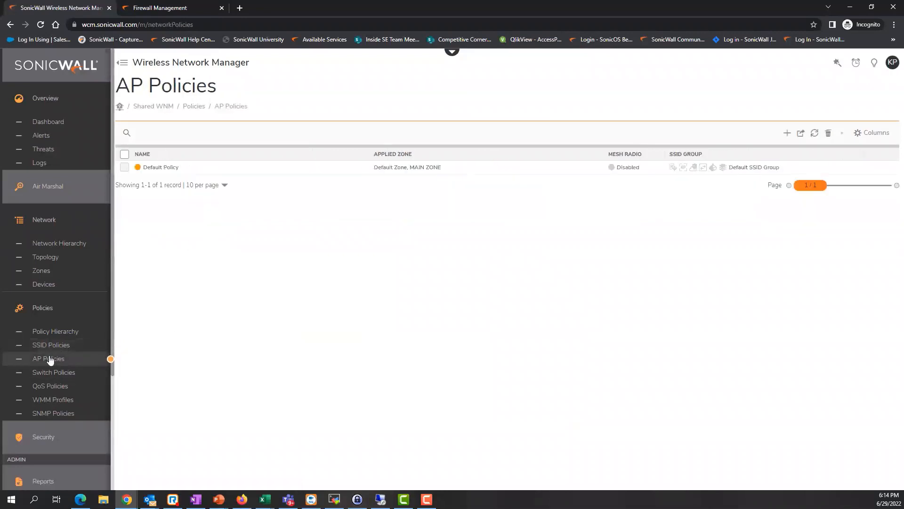
{"action": "left_click", "coordinate": [787, 133]}
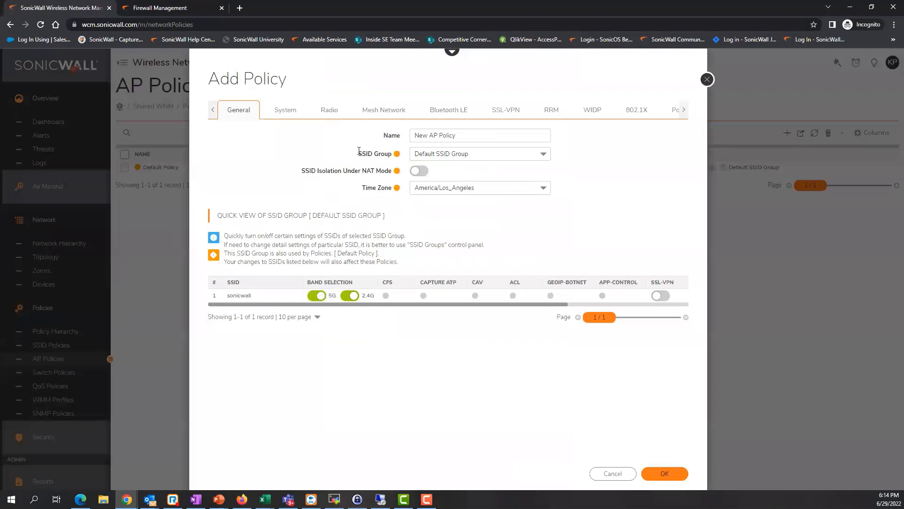
Choose MAIN SSID Policy as the new AP policy's SSID group.
{"action": "left_click", "coordinate": [436, 153]}
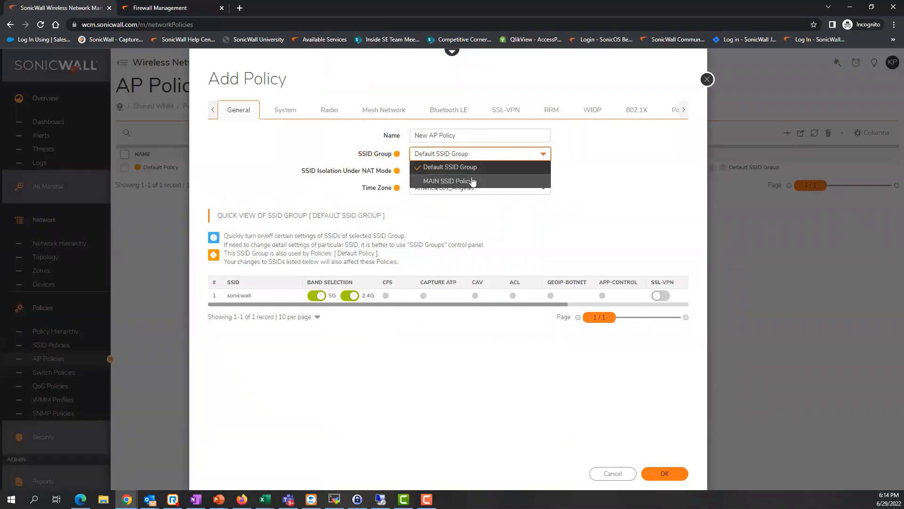
{"action": "left_click", "coordinate": [455, 182]}
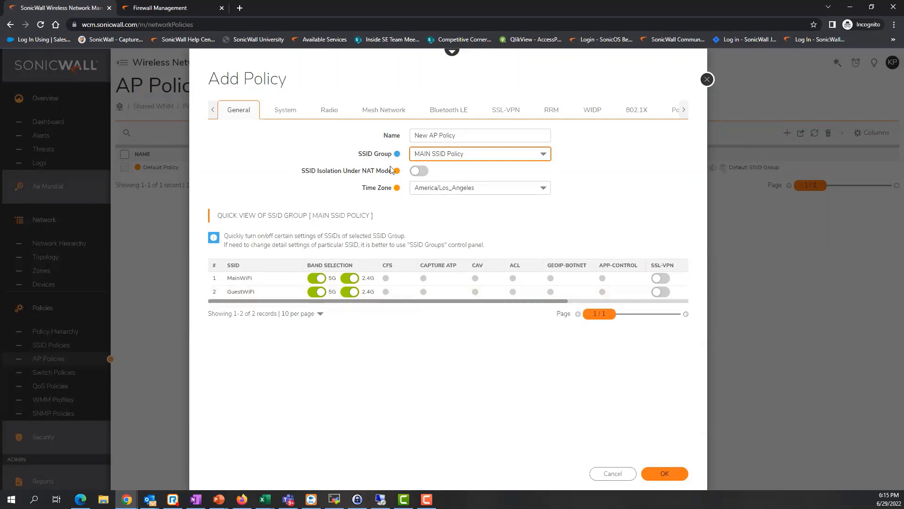
Try SSL-VPN and its VPN Type list on the new AP policy, then leave SSL-VPN off and return to General.
{"action": "left_click", "coordinate": [498, 110]}
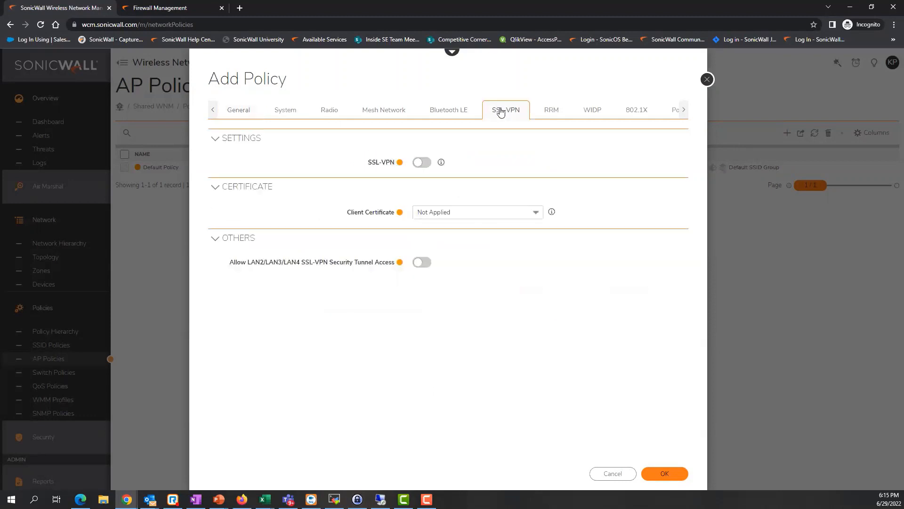
{"action": "left_click", "coordinate": [423, 162]}
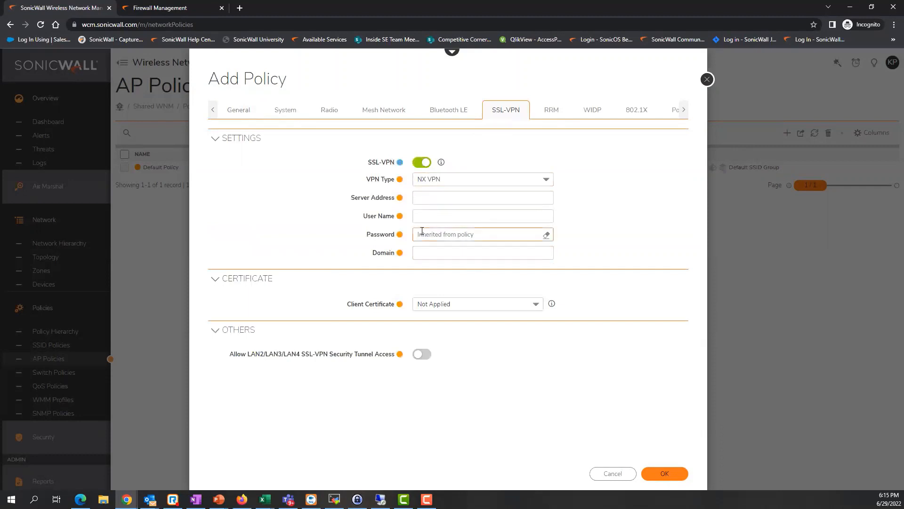
{"action": "left_click", "coordinate": [427, 216]}
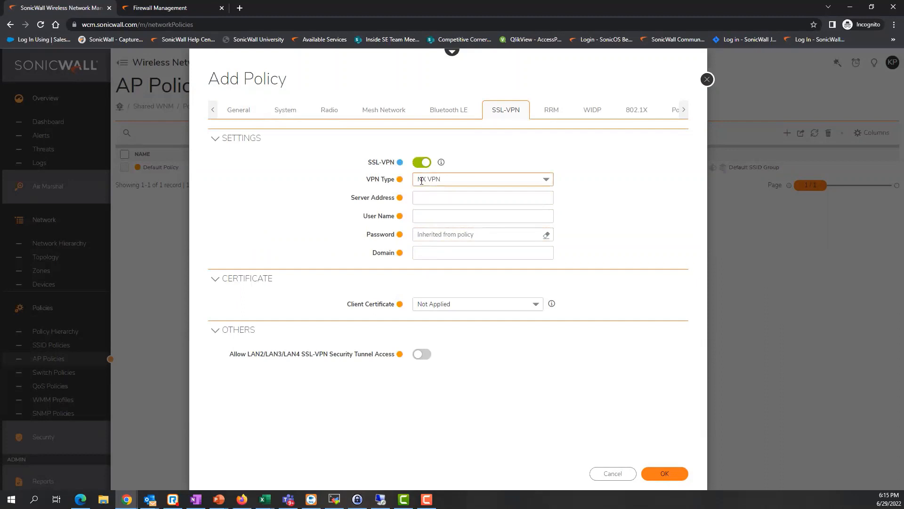
{"action": "left_click", "coordinate": [443, 179]}
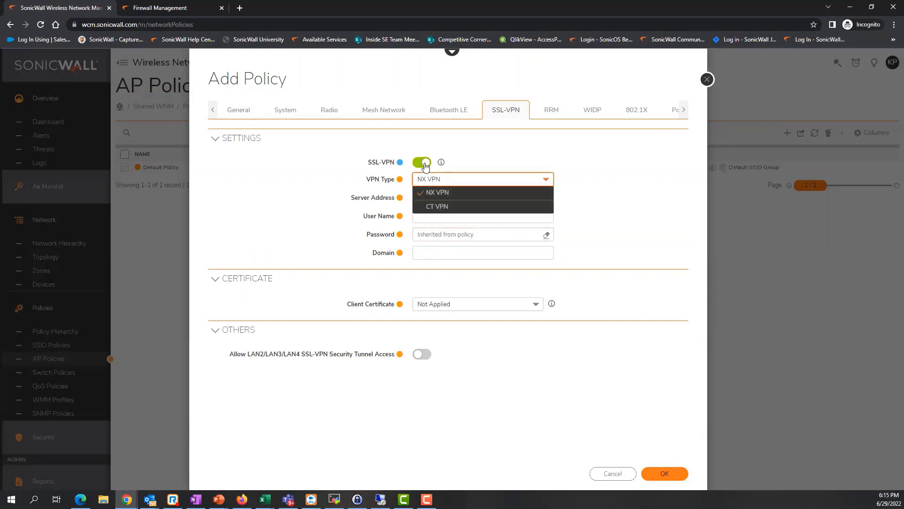
{"action": "left_click", "coordinate": [461, 155]}
{"action": "left_click", "coordinate": [213, 112]}
{"action": "left_click", "coordinate": [213, 112]}
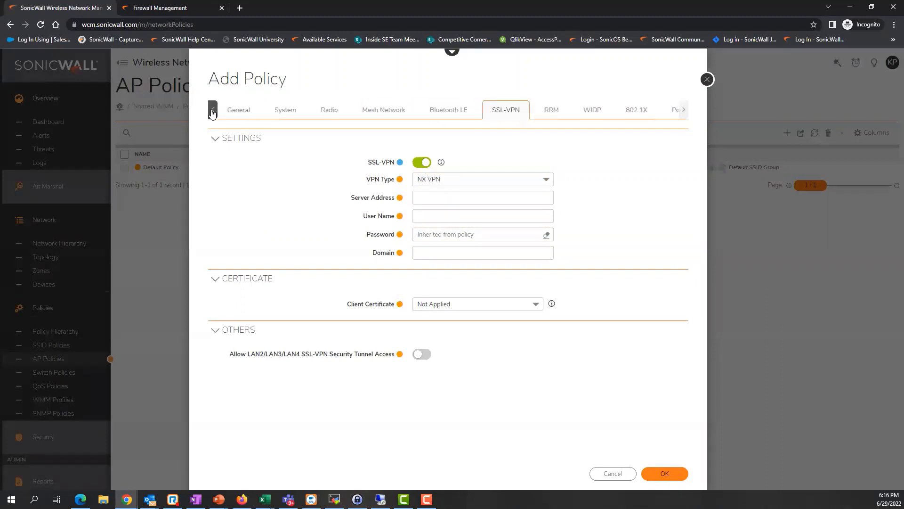
{"action": "left_click", "coordinate": [240, 115]}
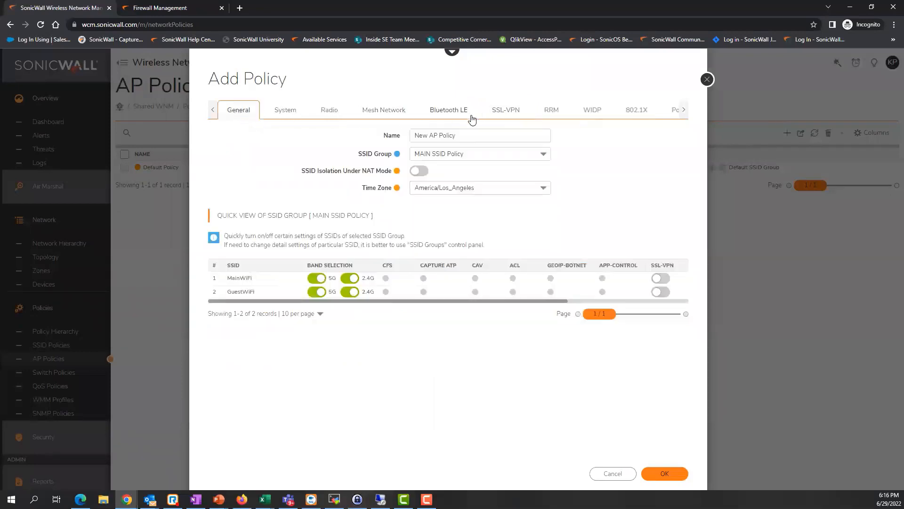
{"action": "left_click", "coordinate": [512, 115]}
{"action": "left_click", "coordinate": [423, 160]}
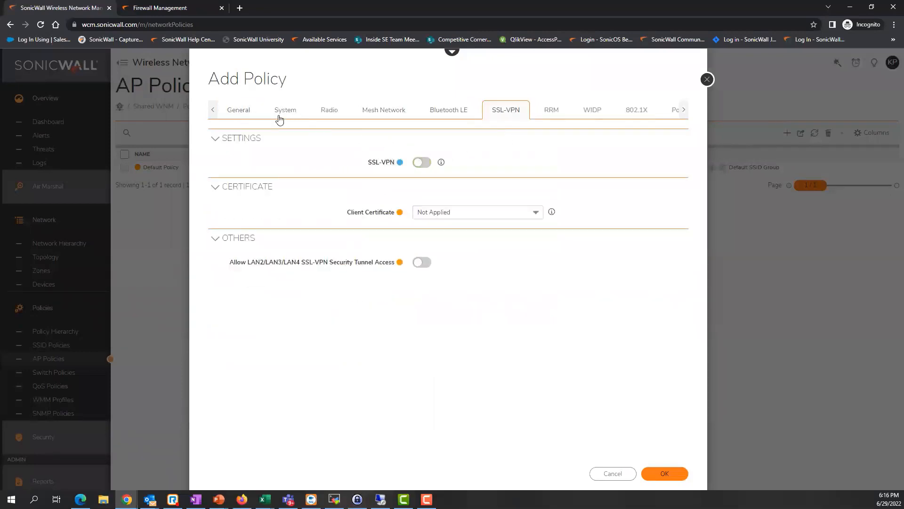
{"action": "left_click", "coordinate": [235, 115]}
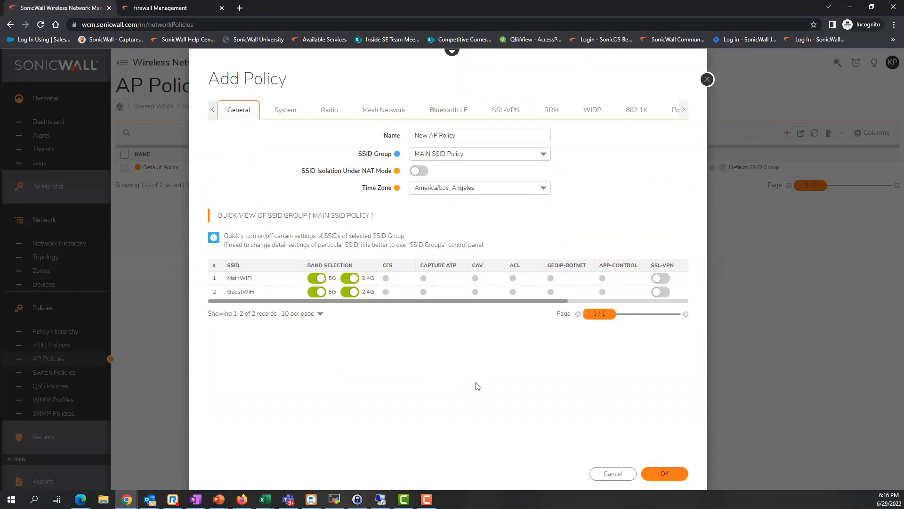
Set the 2.4GHZ and 5GHZ beacon intervals to 200 and save New AP Policy.
{"action": "left_click", "coordinate": [328, 112]}
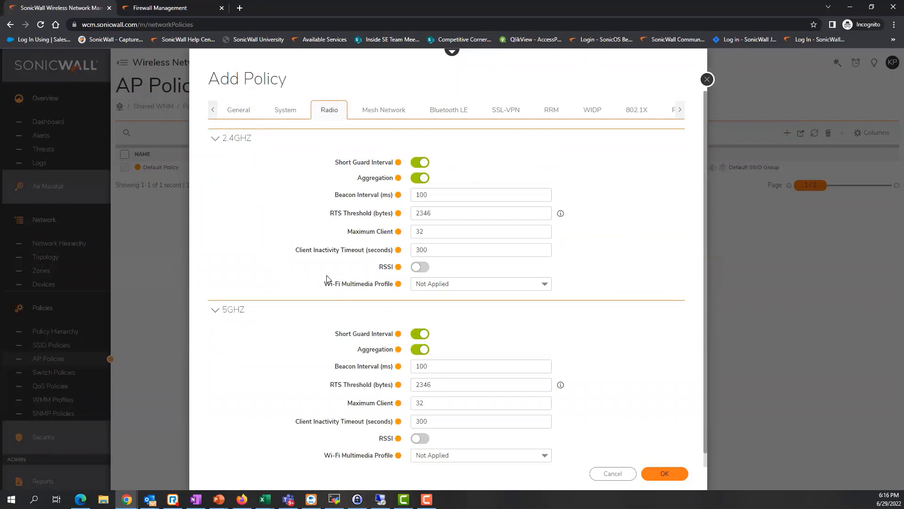
{"action": "double_click", "coordinate": [443, 194]}
{"action": "type", "text": "200"}
{"action": "double_click", "coordinate": [437, 369]}
{"action": "type", "text": "200"}
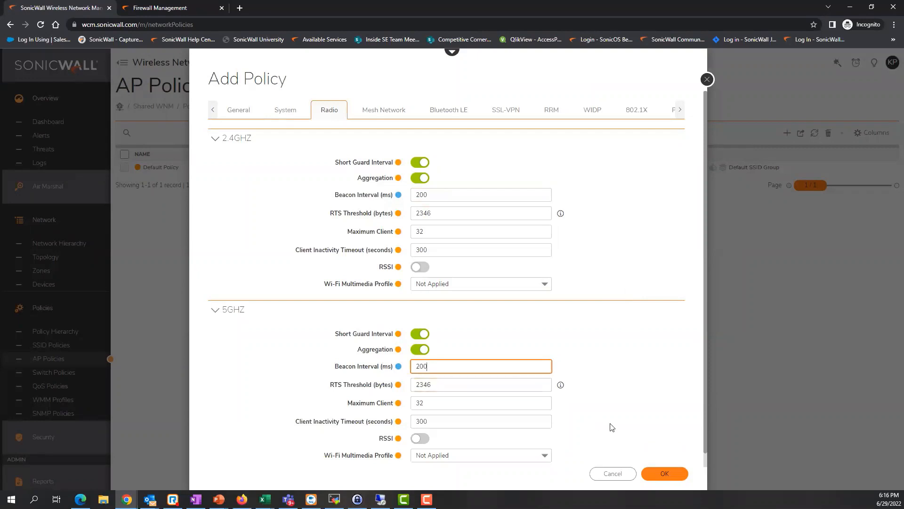
{"action": "left_click", "coordinate": [666, 475]}
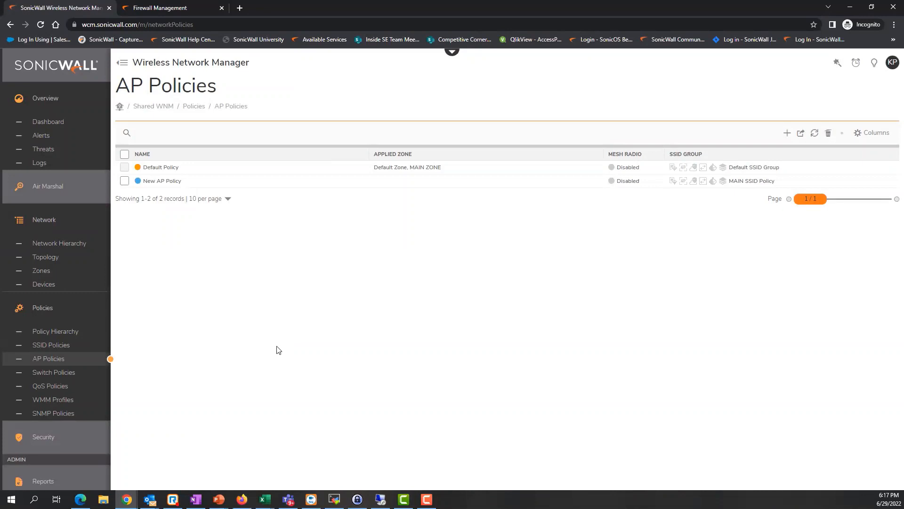
Create a new switch policy and rename it MAIN Switch Policy.
{"action": "left_click", "coordinate": [72, 375]}
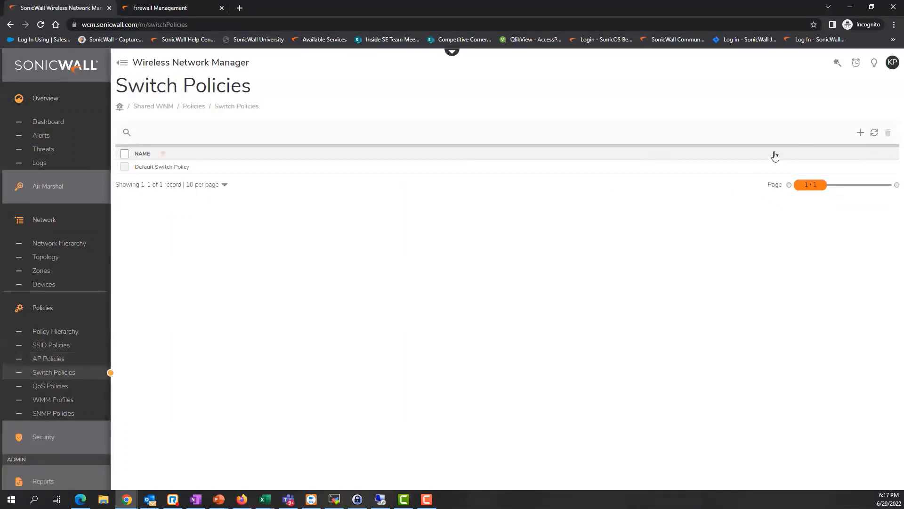
{"action": "left_click", "coordinate": [860, 132]}
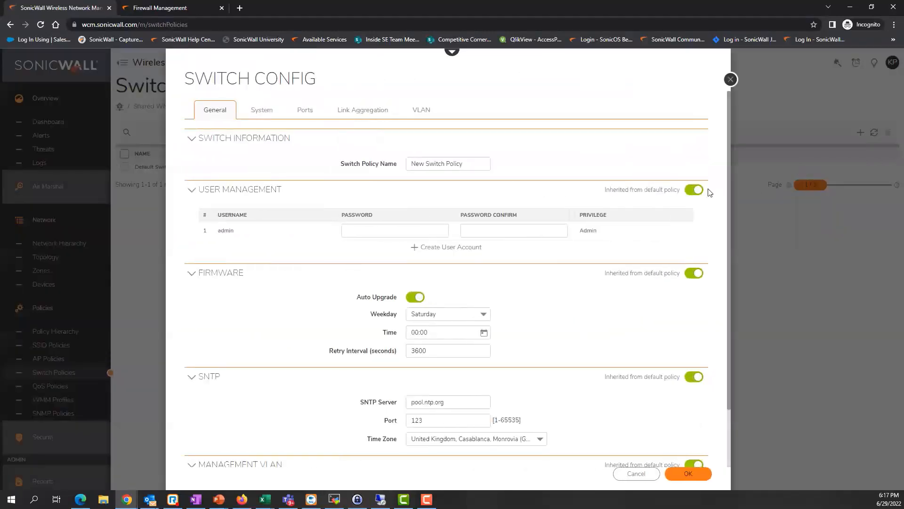
{"action": "left_click", "coordinate": [471, 164]}
{"action": "left_click", "coordinate": [426, 165]}
{"action": "left_click_drag", "start_coordinate": [426, 165], "coordinate": [400, 168]}
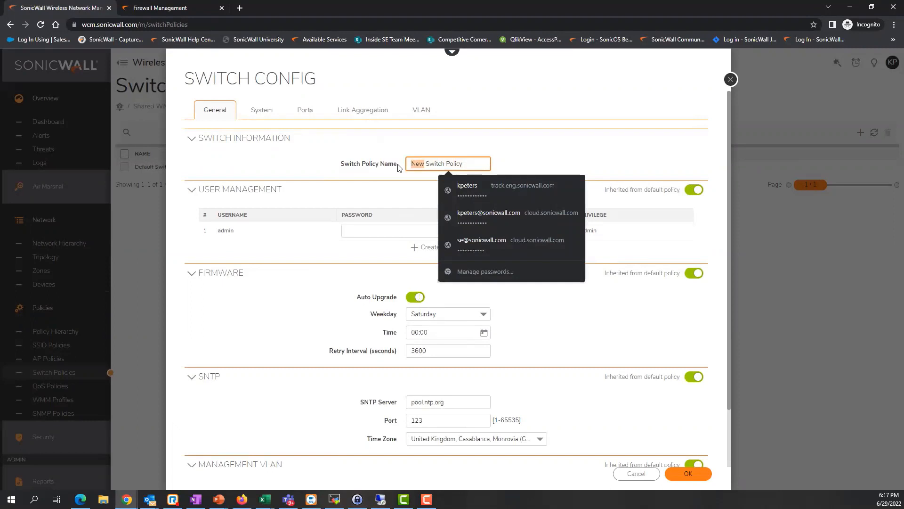
{"action": "type", "text": "MAIN"}
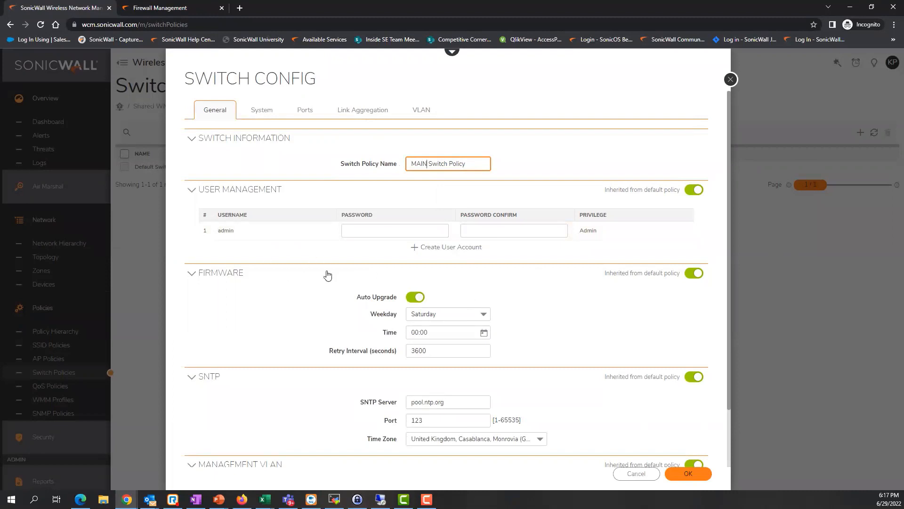
Keep the Auto Upgrade weekday set to Saturday.
{"action": "left_click_drag", "start_coordinate": [357, 298], "coordinate": [395, 298]}
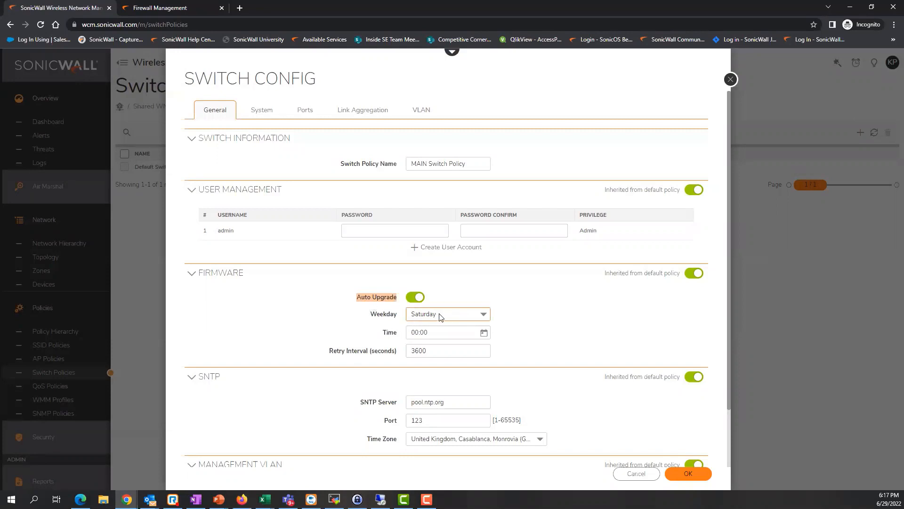
{"action": "left_click", "coordinate": [452, 316]}
{"action": "left_click", "coordinate": [575, 323]}
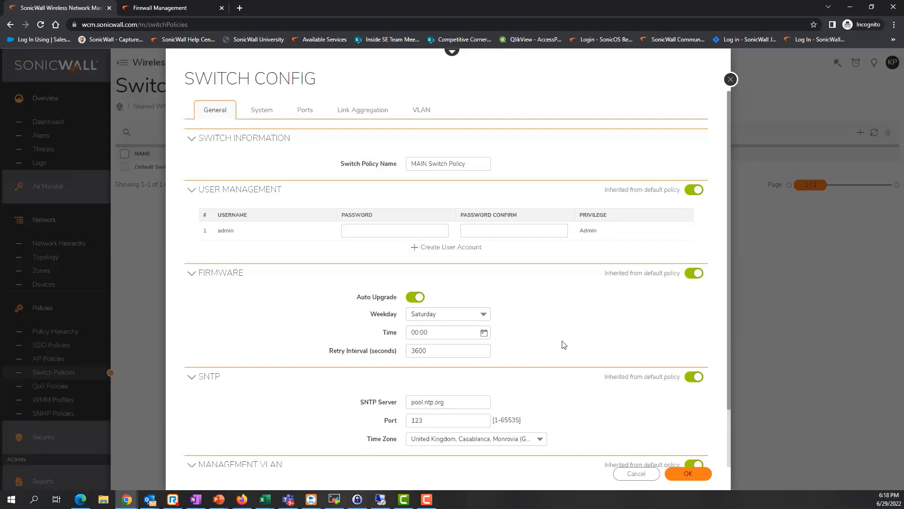
{"action": "scroll", "coordinate": [566, 346], "scroll_direction": "down", "scroll_amount": 2}
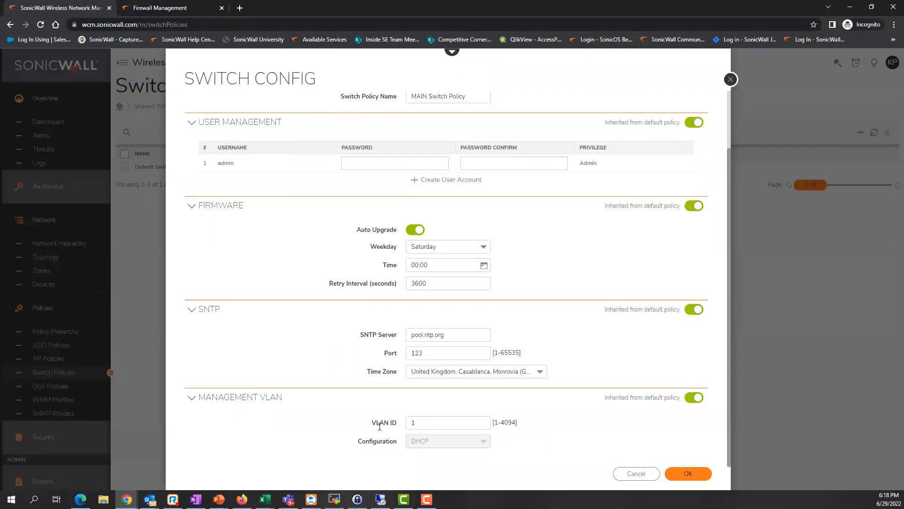
{"action": "scroll", "coordinate": [379, 427], "scroll_direction": "up", "scroll_amount": 2}
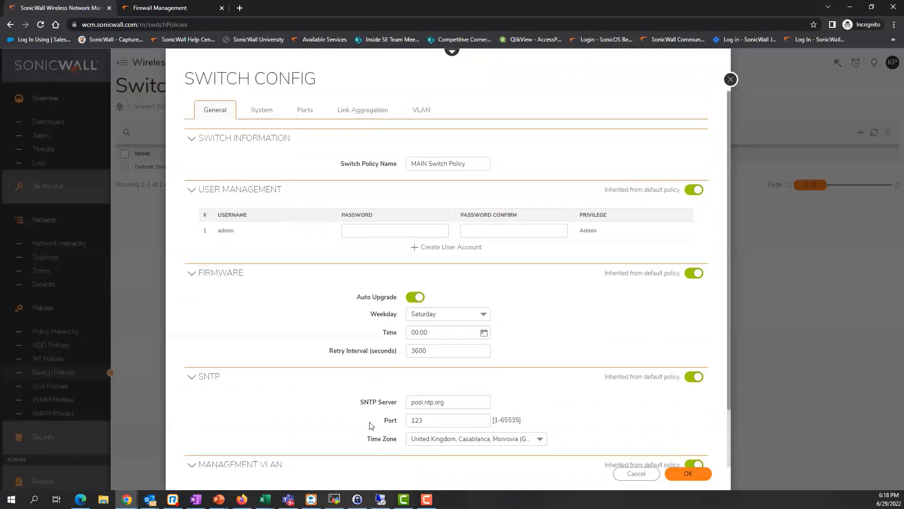
{"action": "scroll", "coordinate": [409, 440], "scroll_direction": "down", "scroll_amount": 1}
{"action": "scroll", "coordinate": [409, 440], "scroll_direction": "down", "scroll_amount": 1}
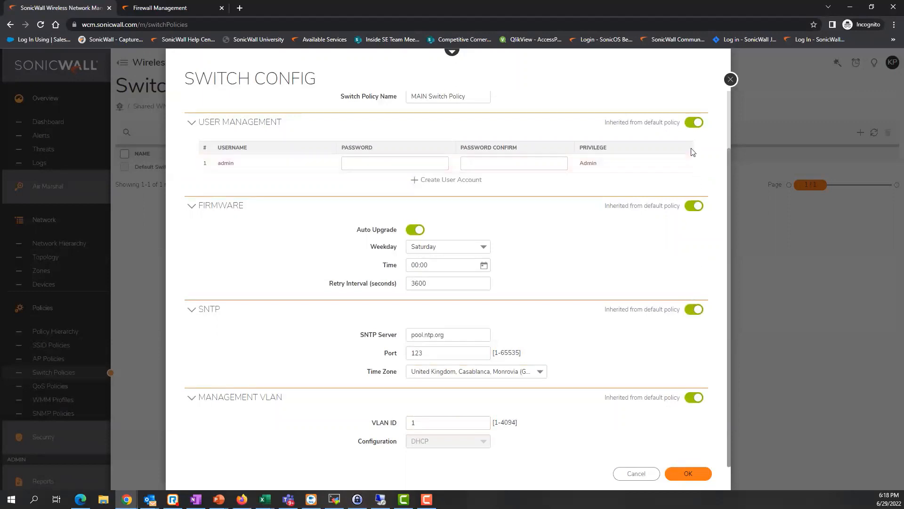
{"action": "scroll", "coordinate": [690, 167], "scroll_direction": "up", "scroll_amount": 2}
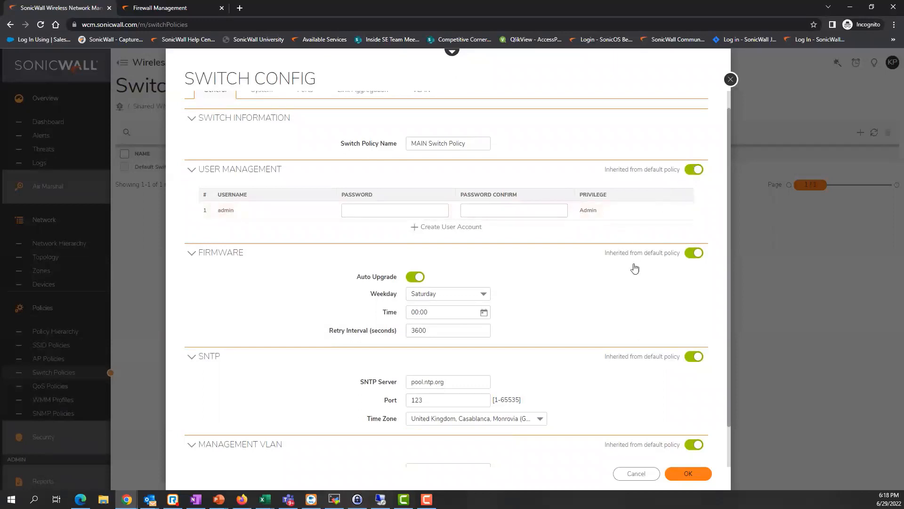
{"action": "scroll", "coordinate": [616, 298], "scroll_direction": "up", "scroll_amount": 1}
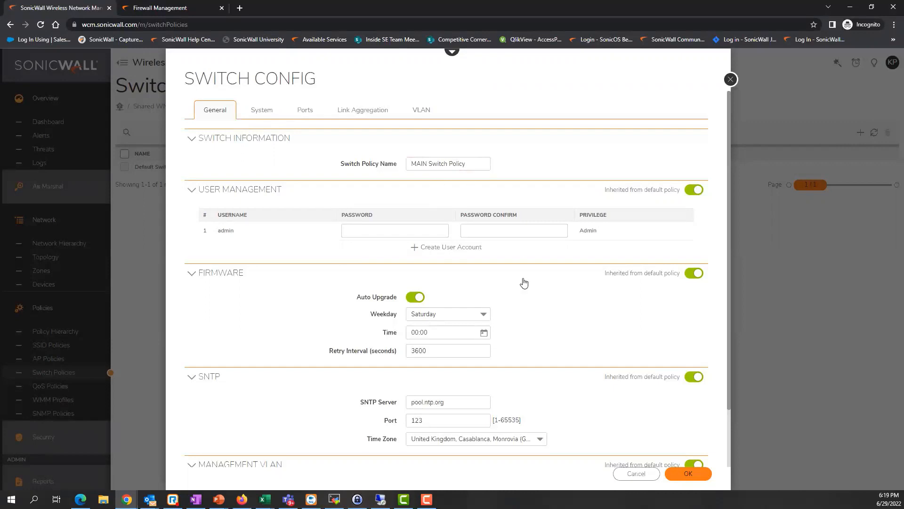
Open the SWS14-24FPOE VLAN table and add two more VLAN entries.
{"action": "left_click", "coordinate": [420, 109]}
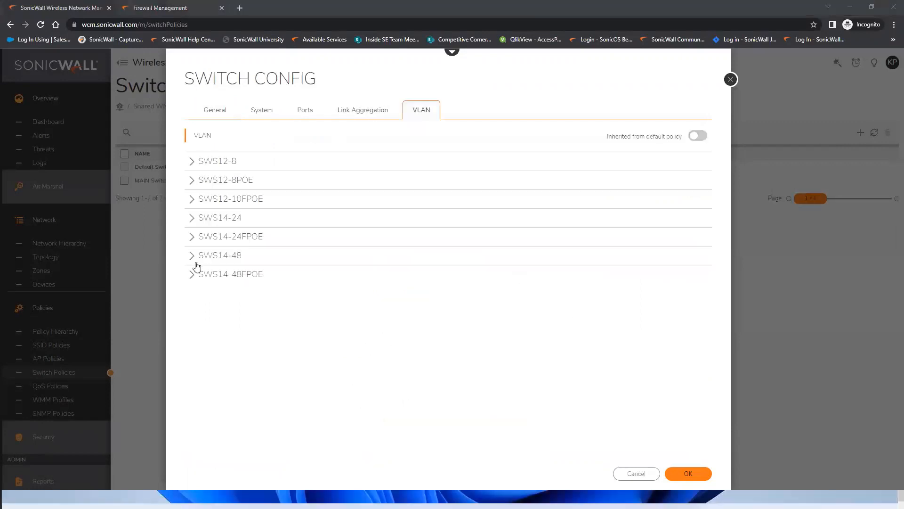
{"action": "left_click", "coordinate": [191, 238]}
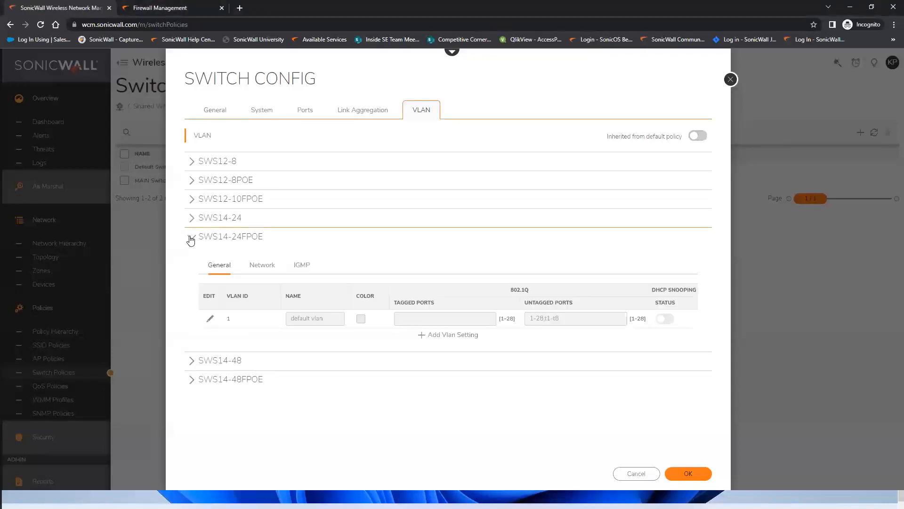
{"action": "left_click", "coordinate": [432, 335]}
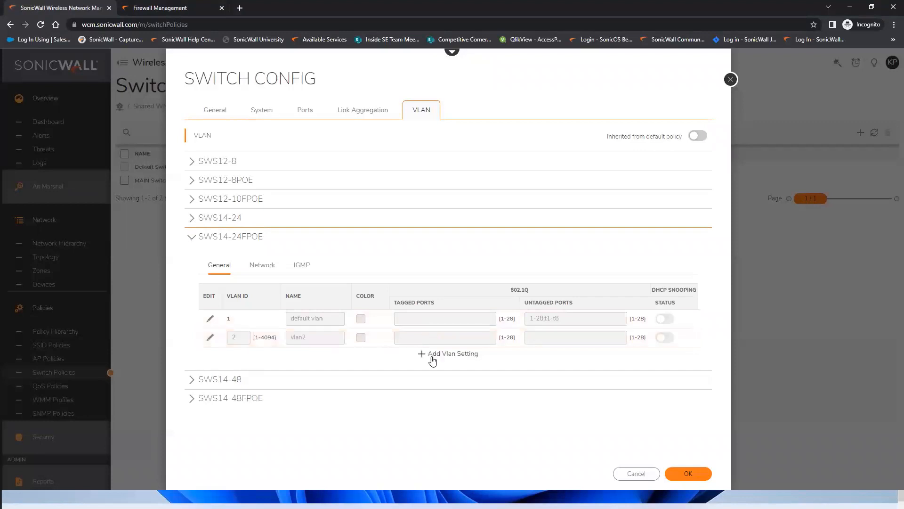
{"action": "left_click", "coordinate": [432, 360]}
Set the second VLAN entry to ID 100 named MAINWiFi.
{"action": "left_click", "coordinate": [210, 336]}
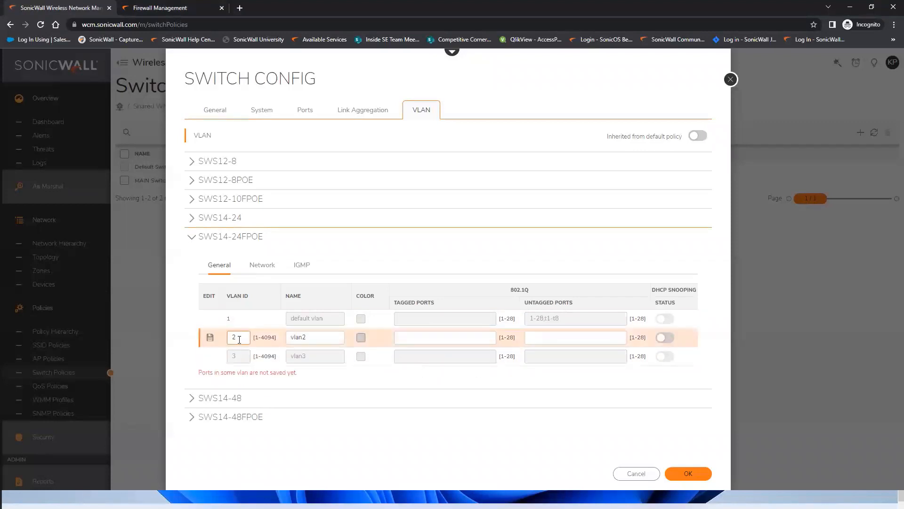
{"action": "left_click", "coordinate": [240, 338]}
{"action": "type", "text": "100"}
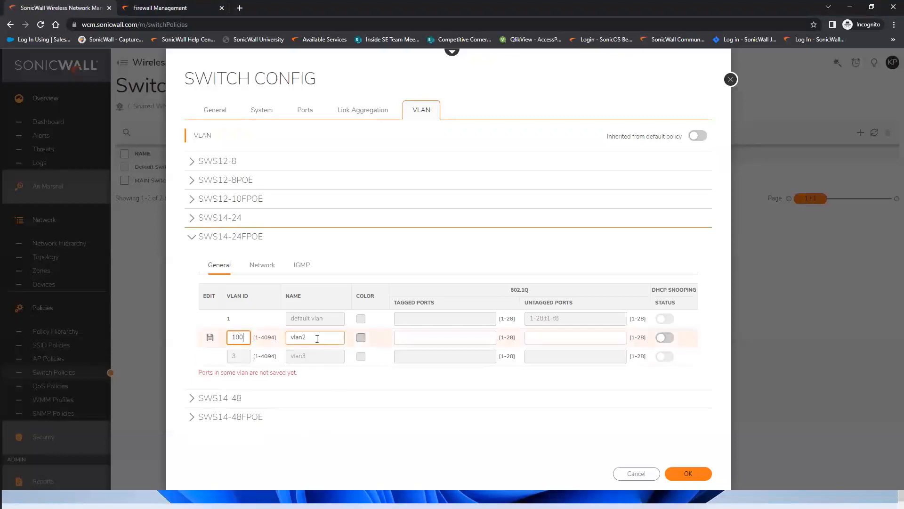
{"action": "key", "text": "Tab"}
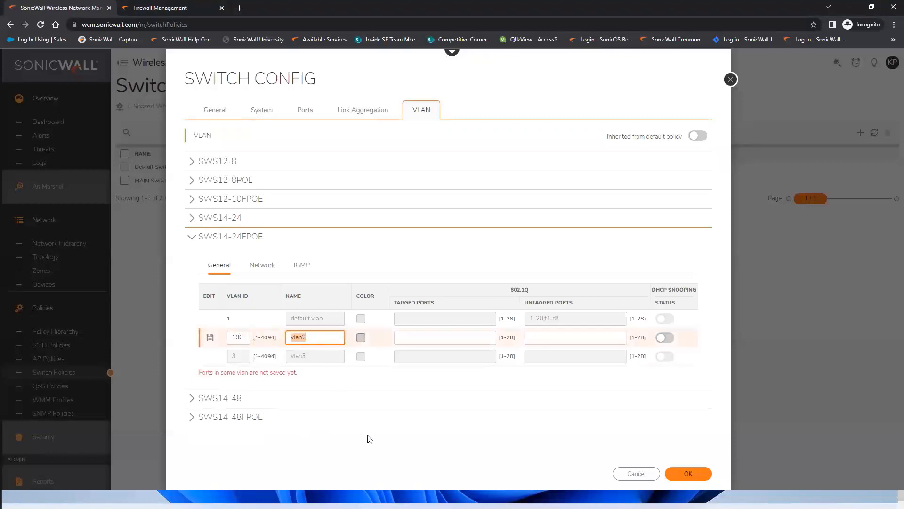
{"action": "type", "text": "MAINWif"}
{"action": "key", "text": "BackSpace"}
{"action": "type", "text": "Fi"}
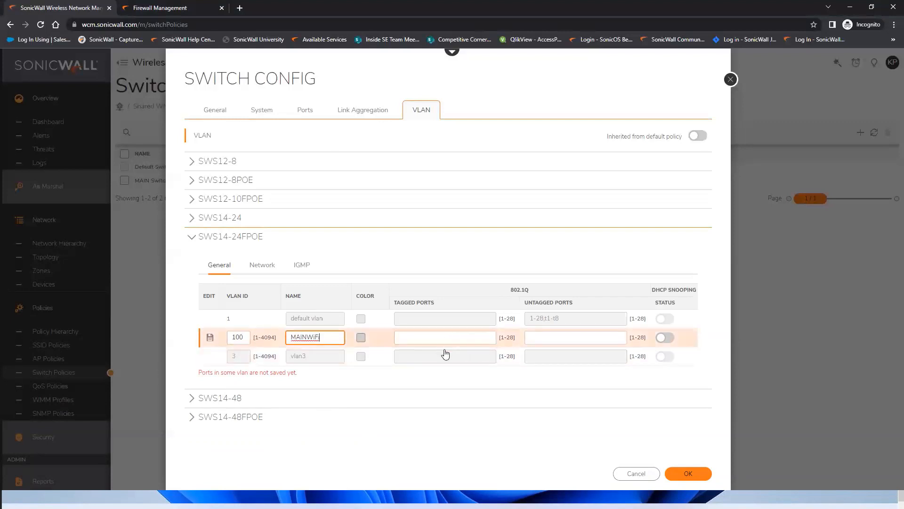
{"action": "left_click", "coordinate": [210, 338]}
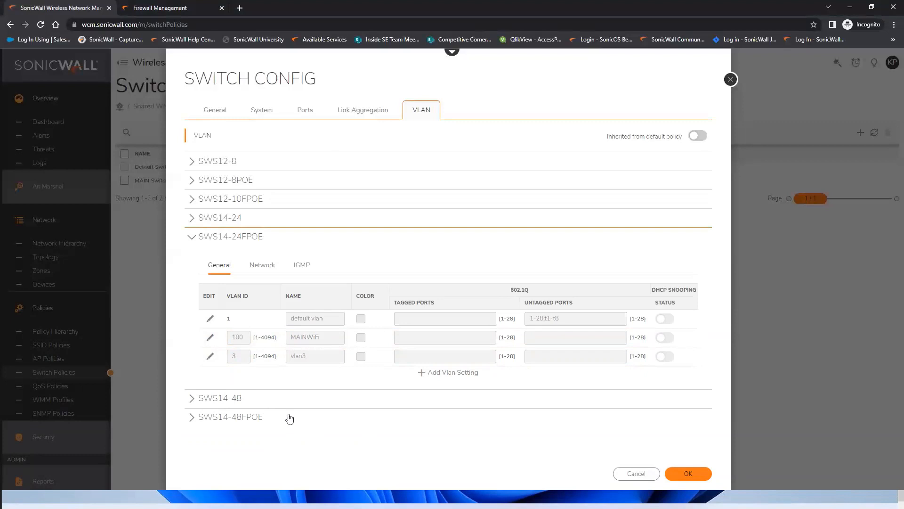
Change vlan3 to ID 200 named GuestWiFi, then save the switch policy and confirm the warning.
{"action": "mouse_move", "coordinate": [213, 361]}
{"action": "left_click", "coordinate": [210, 356]}
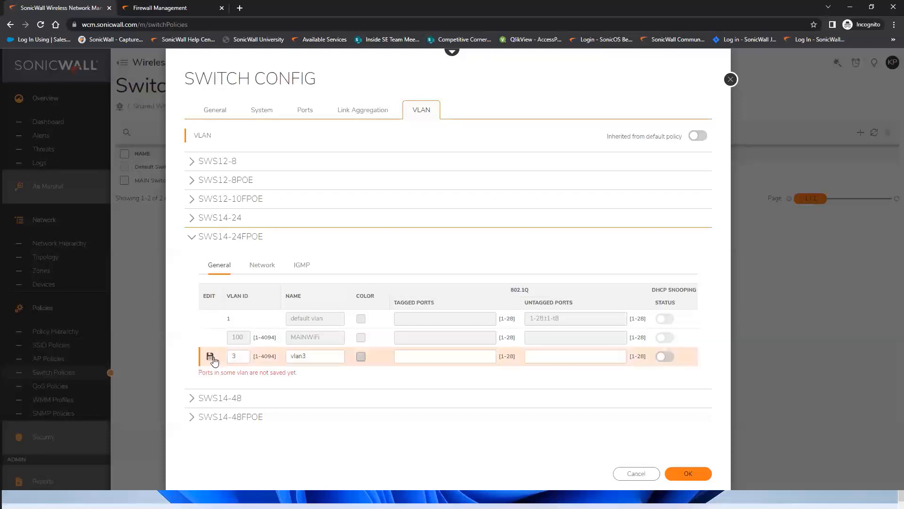
{"action": "left_click", "coordinate": [241, 357]}
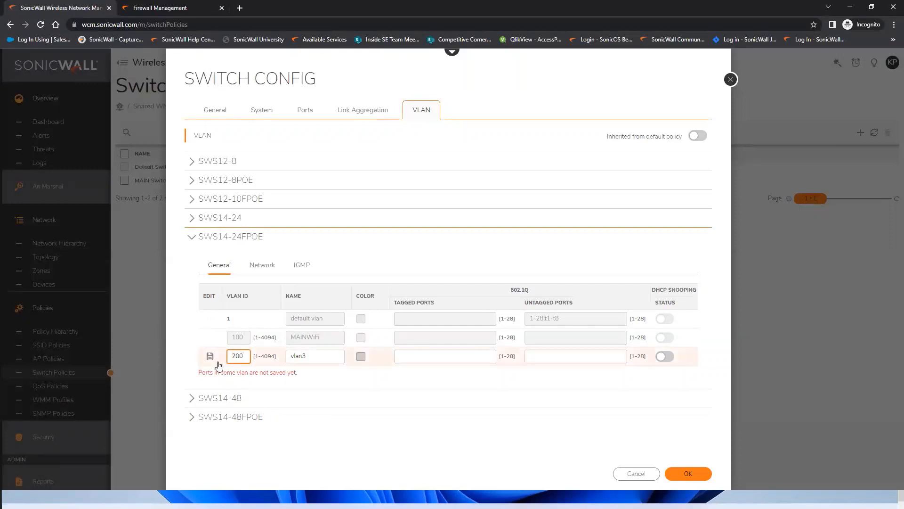
{"action": "double_click", "coordinate": [306, 358]}
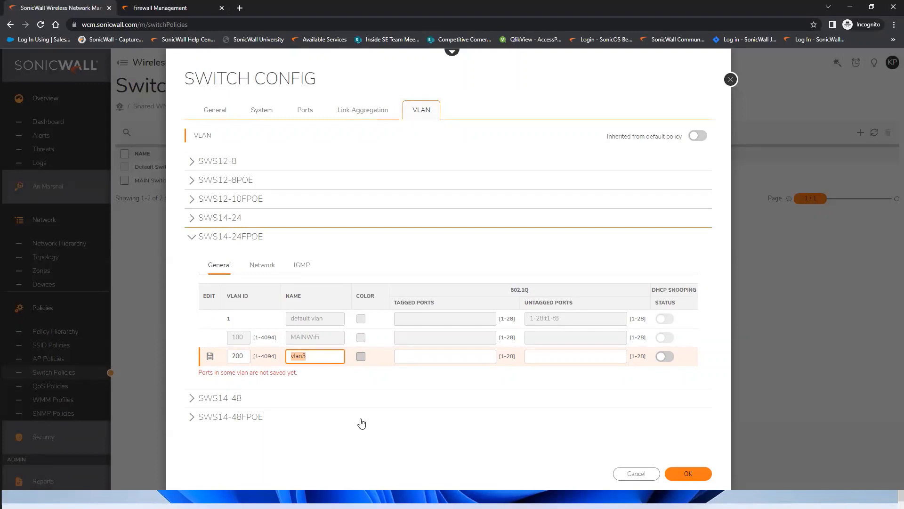
{"action": "type", "text": "GuestWiFi"}
{"action": "left_click", "coordinate": [210, 357]}
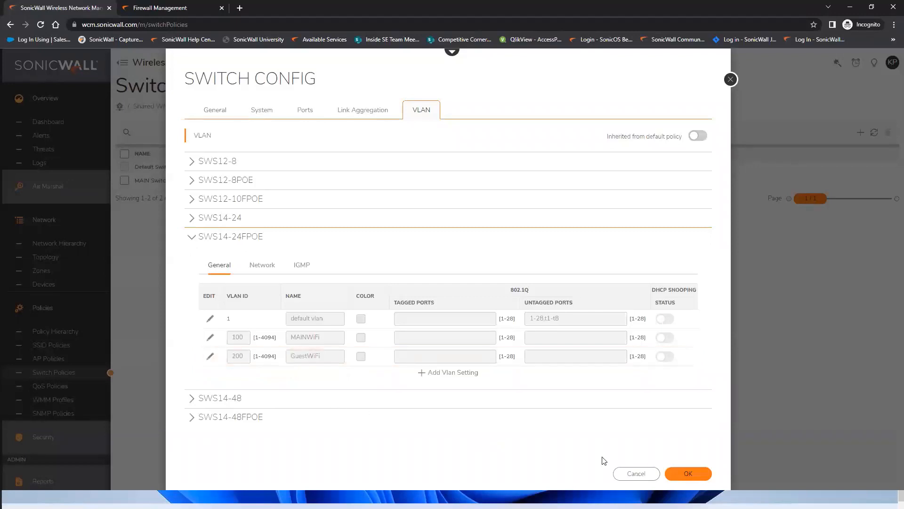
{"action": "left_click", "coordinate": [685, 474]}
{"action": "left_click", "coordinate": [555, 141]}
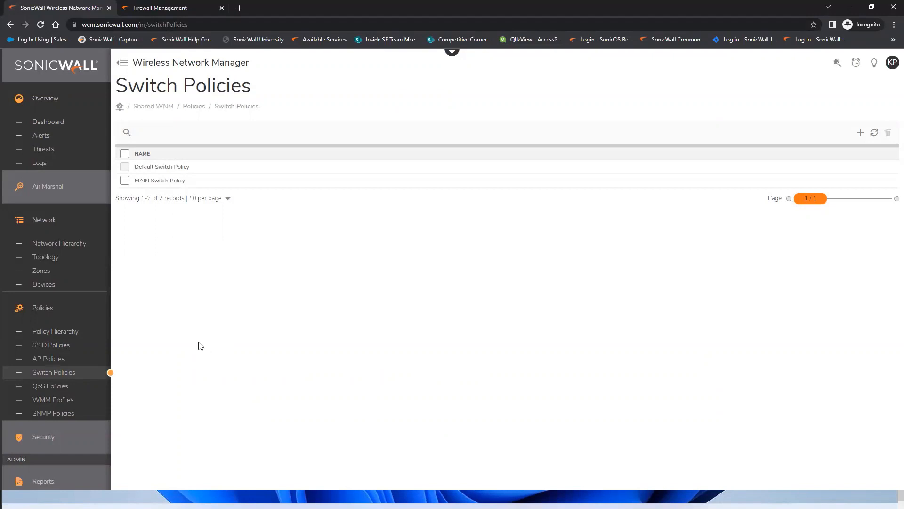
Assign New AP Policy and MAIN Switch Policy to MAIN ZONE.
{"action": "left_click", "coordinate": [53, 273]}
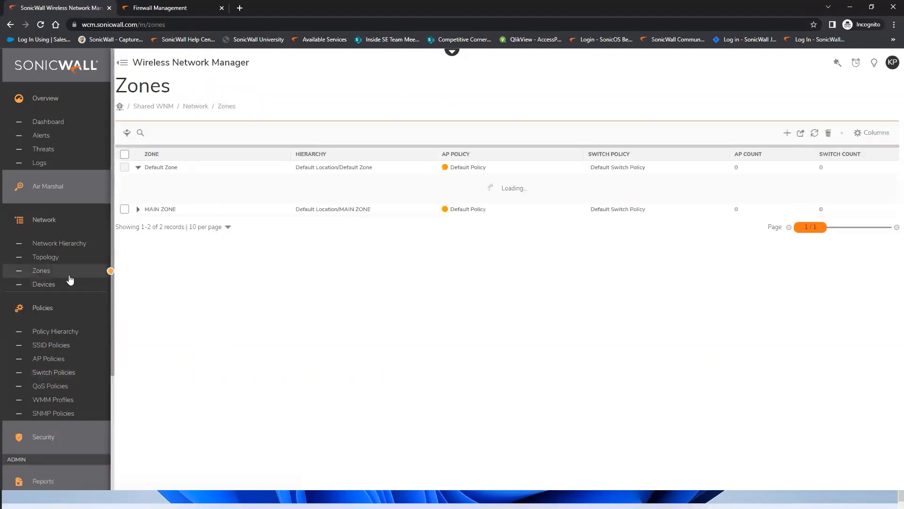
{"action": "left_click", "coordinate": [138, 169]}
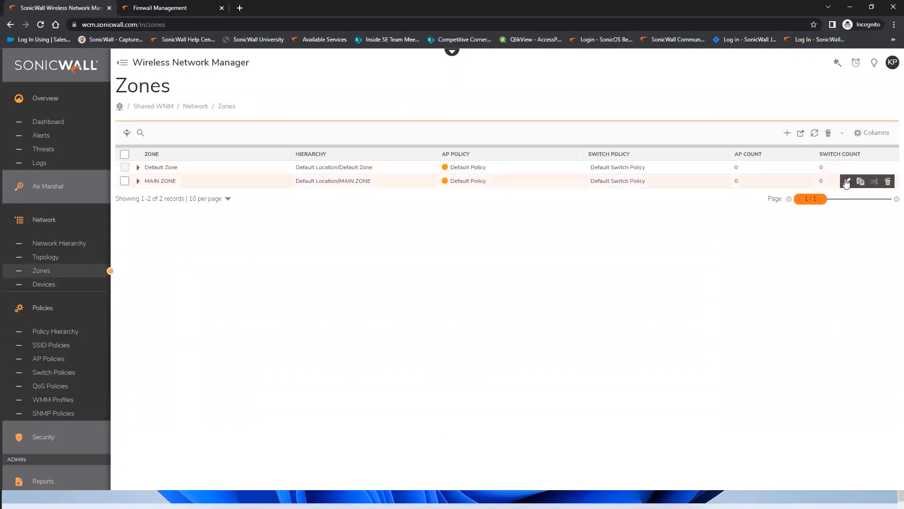
{"action": "left_click", "coordinate": [843, 183]}
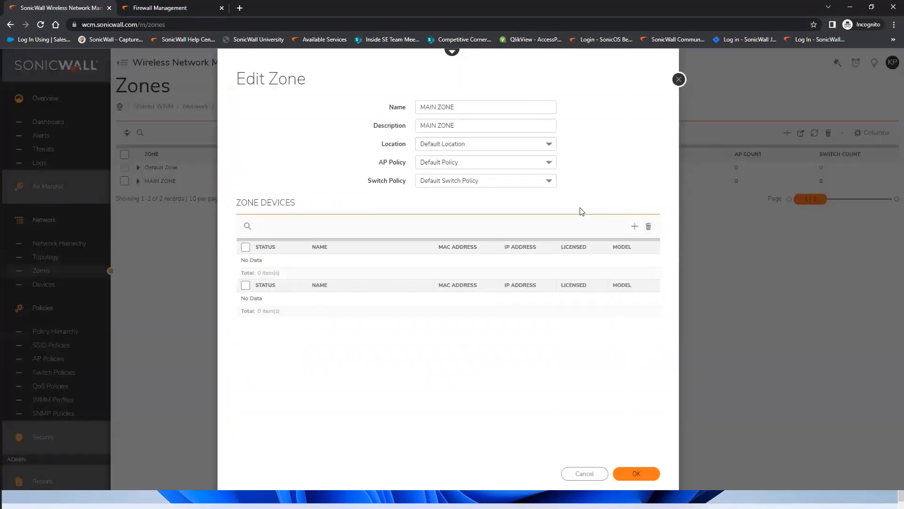
{"action": "left_click", "coordinate": [487, 166]}
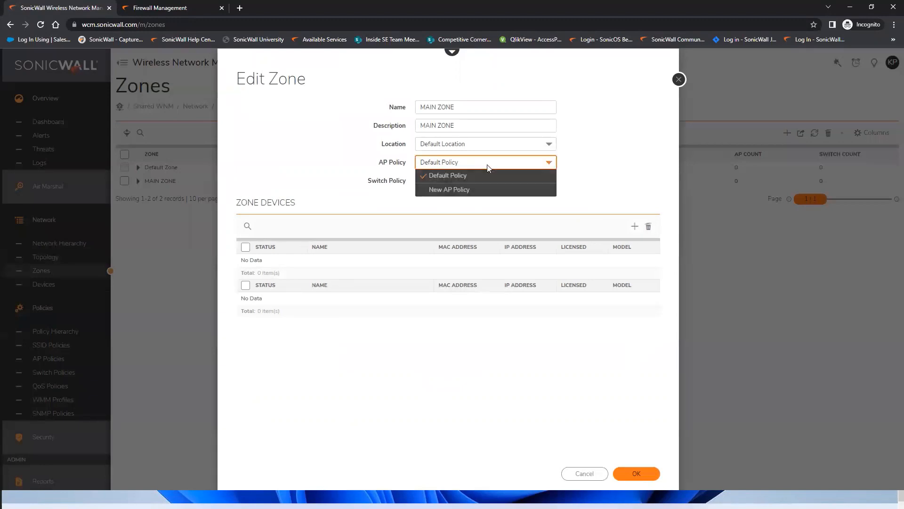
{"action": "left_click", "coordinate": [449, 191]}
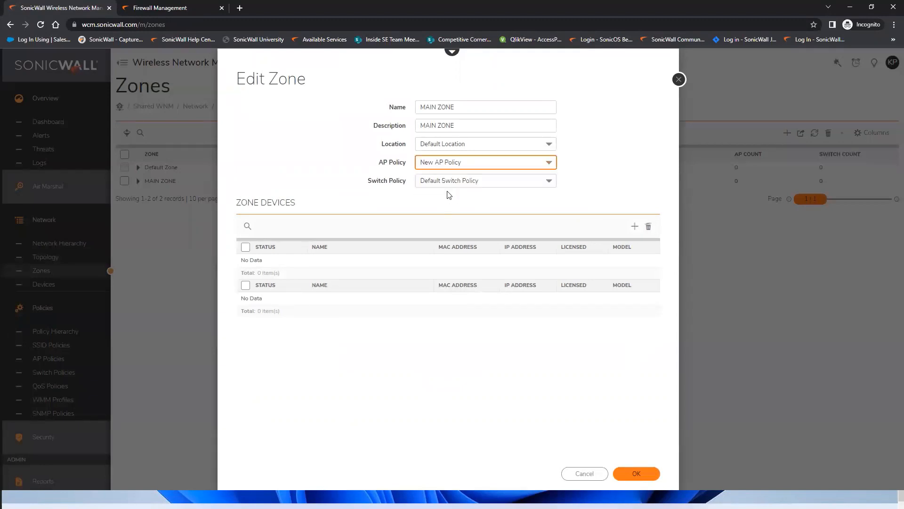
{"action": "left_click", "coordinate": [470, 181]}
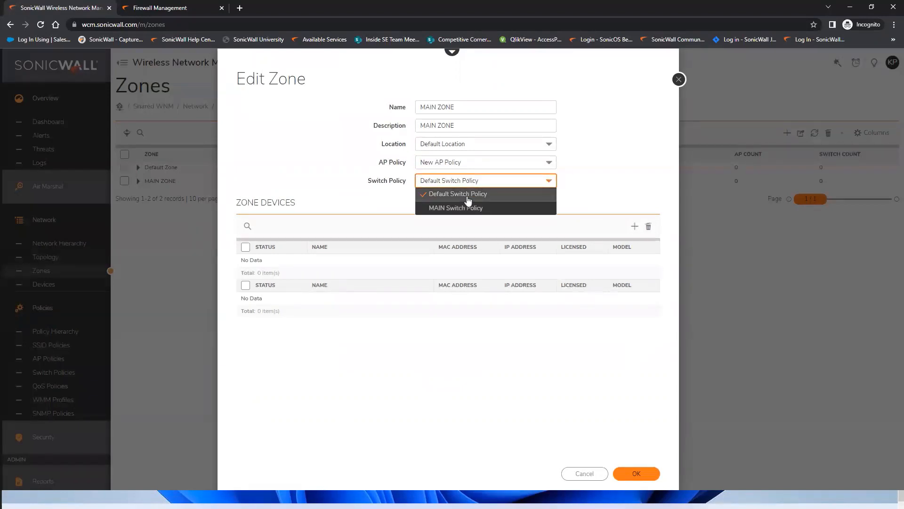
{"action": "left_click", "coordinate": [462, 208]}
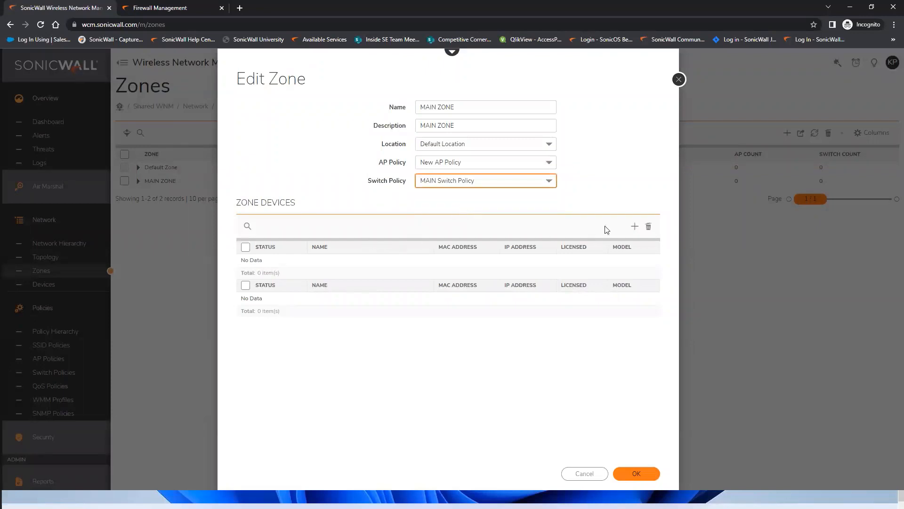
Add SonicWave224A and switch Sw1 to MAIN ZONE and save it.
{"action": "left_click", "coordinate": [634, 226]}
{"action": "left_click", "coordinate": [245, 138]}
{"action": "left_click", "coordinate": [245, 184]}
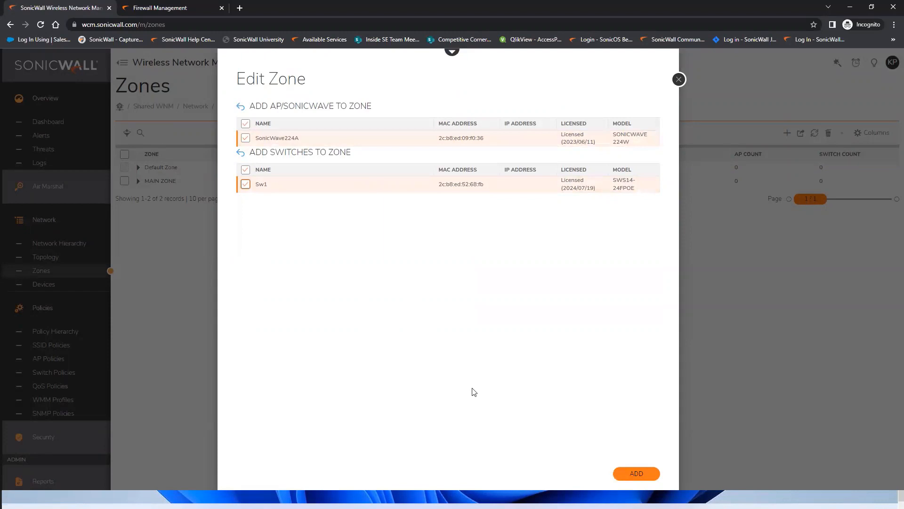
{"action": "left_click", "coordinate": [635, 474]}
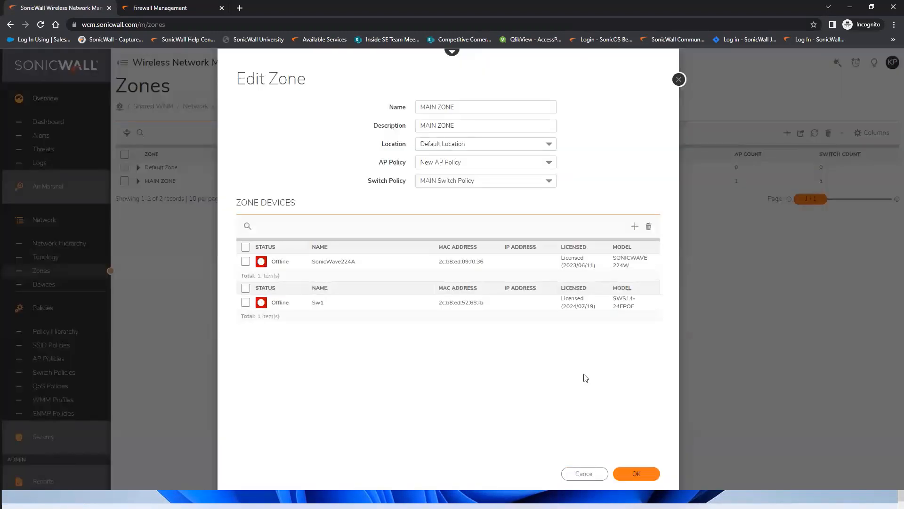
{"action": "left_click", "coordinate": [636, 473]}
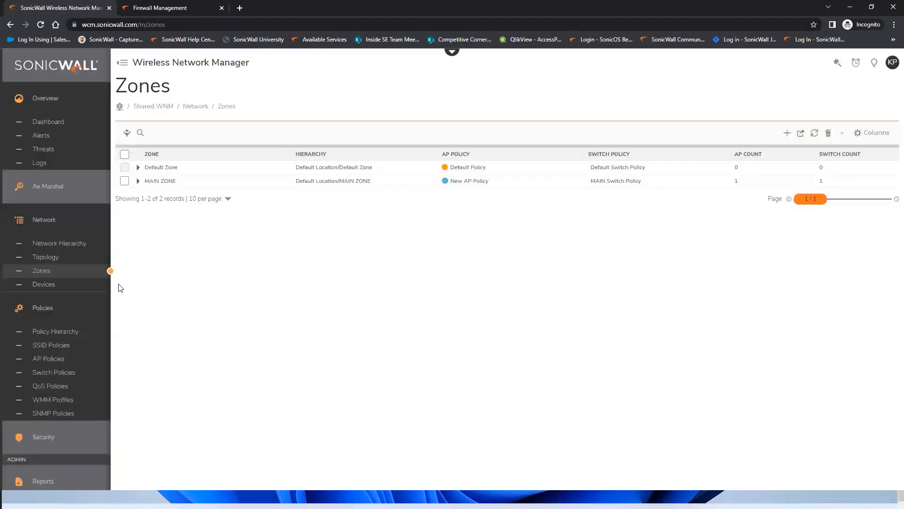
Open switch Sw1's Switch Config from the Switches list under Network > Devices.
{"action": "left_click", "coordinate": [53, 285]}
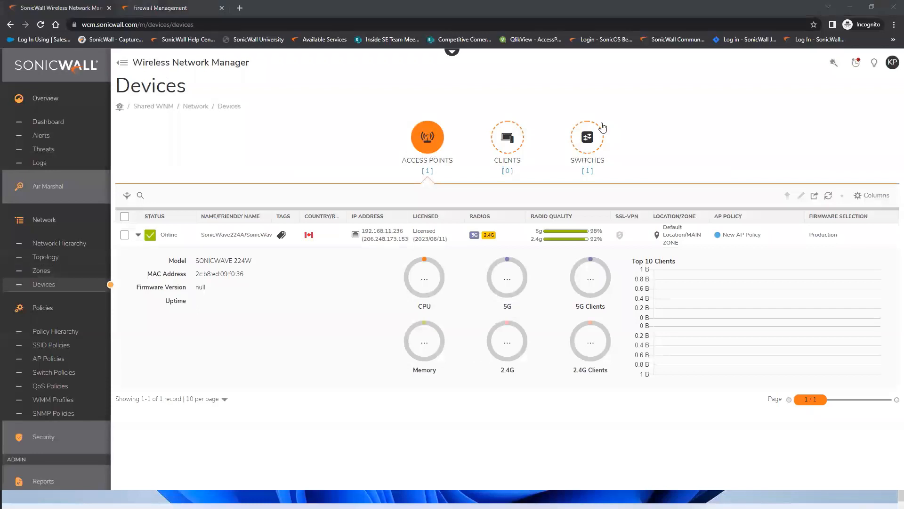
{"action": "left_click", "coordinate": [592, 149]}
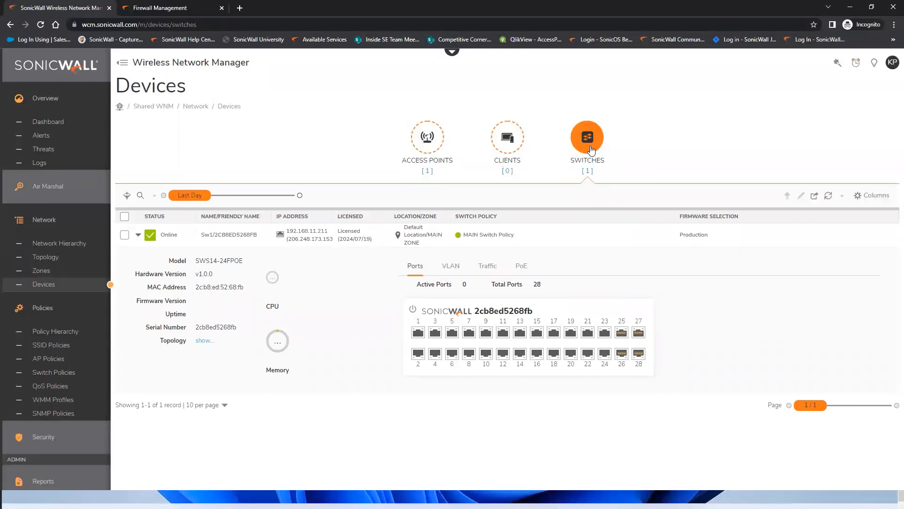
{"action": "mouse_move", "coordinate": [583, 238]}
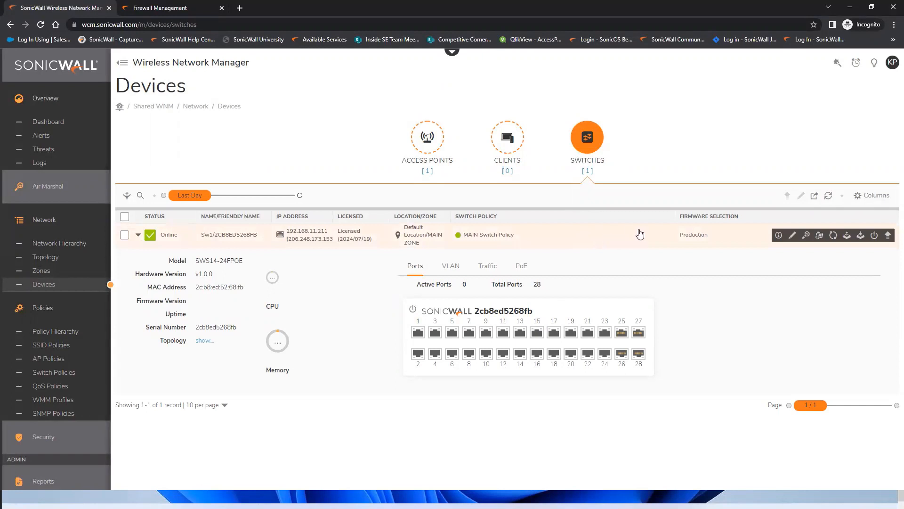
{"action": "left_click", "coordinate": [794, 235]}
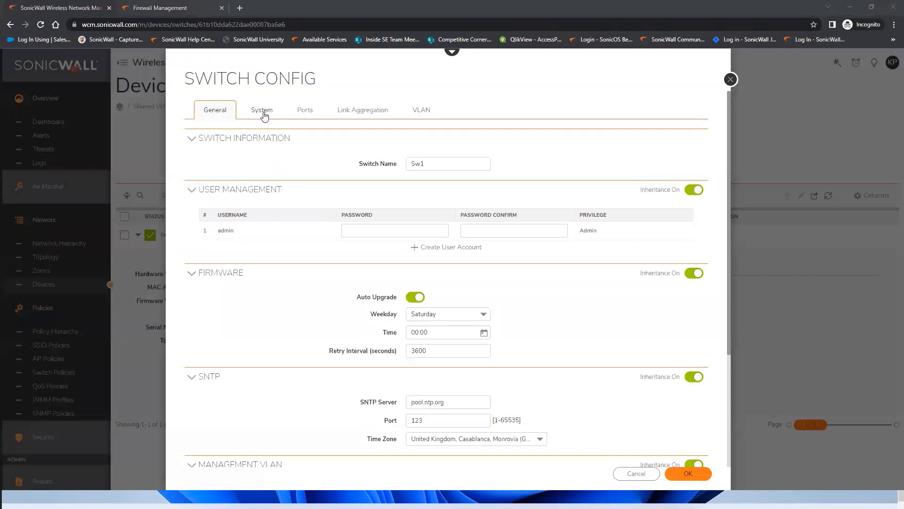
Tag ports 1,14 on Sw1's MAINWiFi VLAN 100.
{"action": "left_click", "coordinate": [422, 112]}
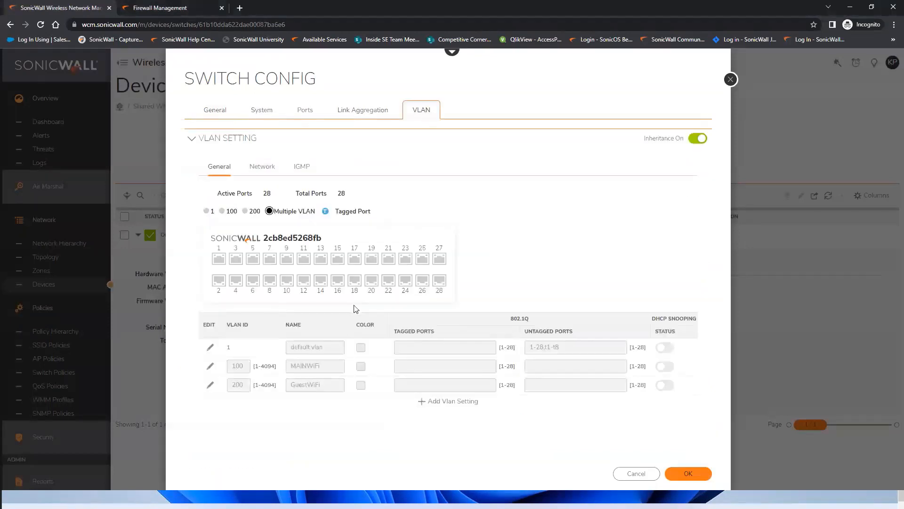
{"action": "mouse_move", "coordinate": [669, 366]}
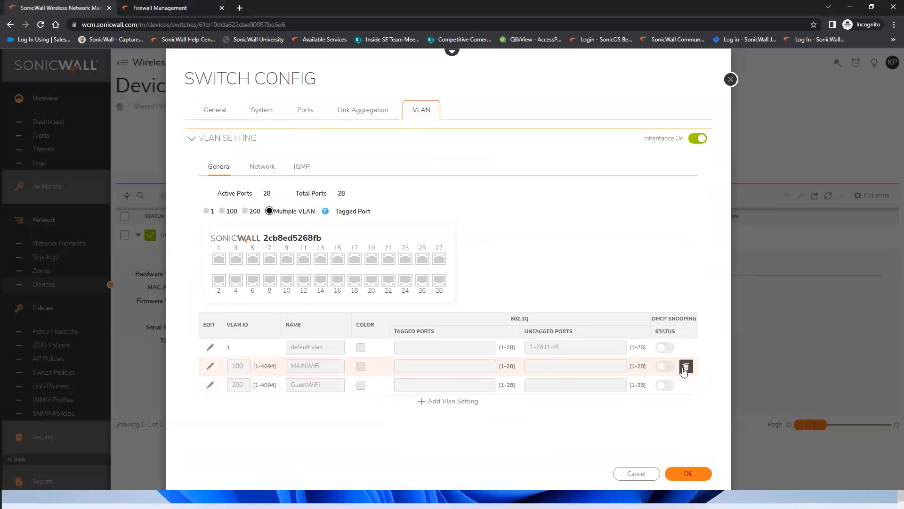
{"action": "left_click", "coordinate": [210, 366]}
{"action": "left_click", "coordinate": [412, 366]}
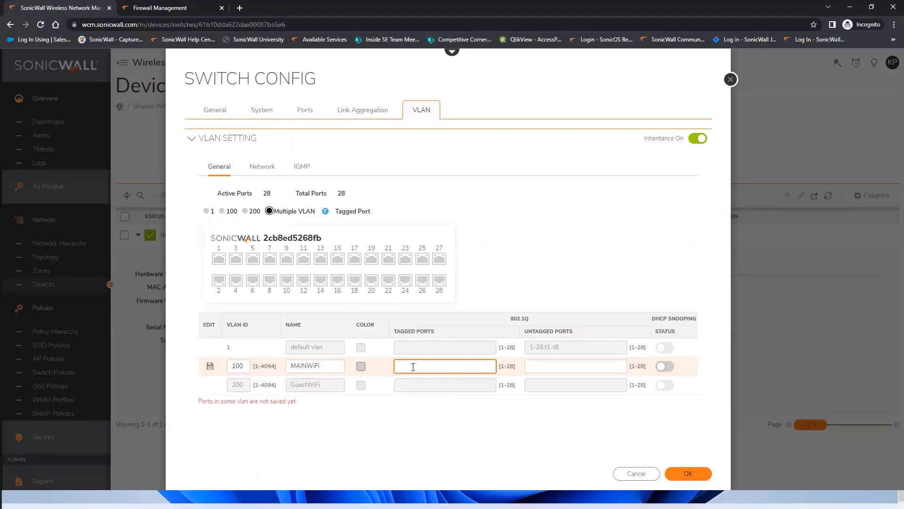
{"action": "type", "text": "1,14"}
{"action": "left_click", "coordinate": [210, 366]}
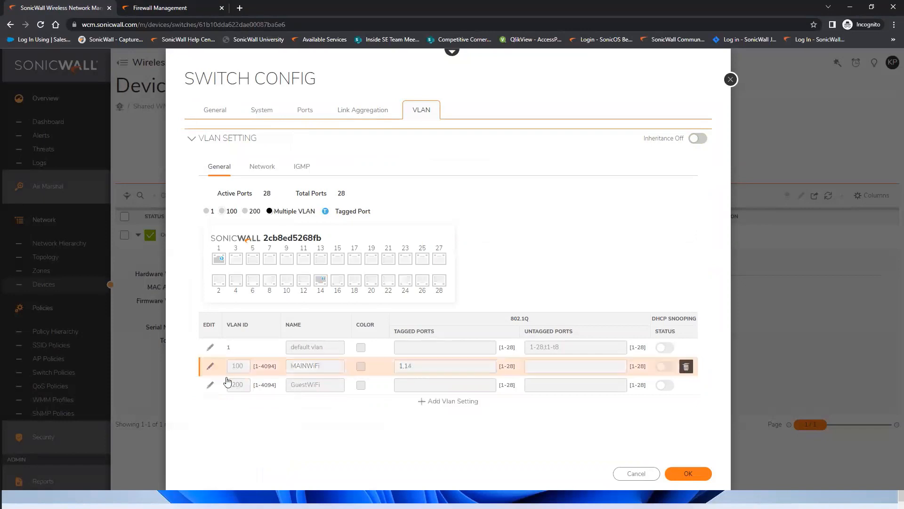
Tag ports 1,14 on GuestWiFi VLAN 200, then apply and confirm the management VLAN warning.
{"action": "left_click", "coordinate": [211, 387]}
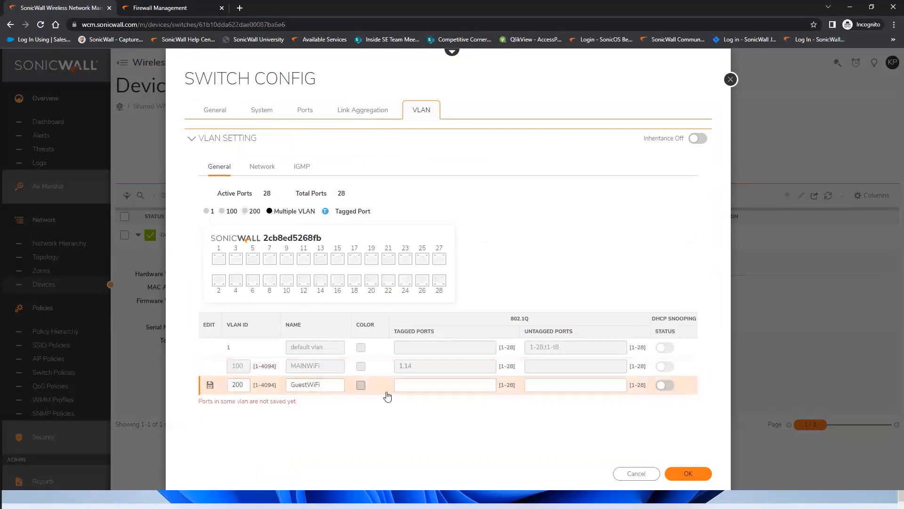
{"action": "left_click", "coordinate": [414, 391]}
{"action": "type", "text": "1,14"}
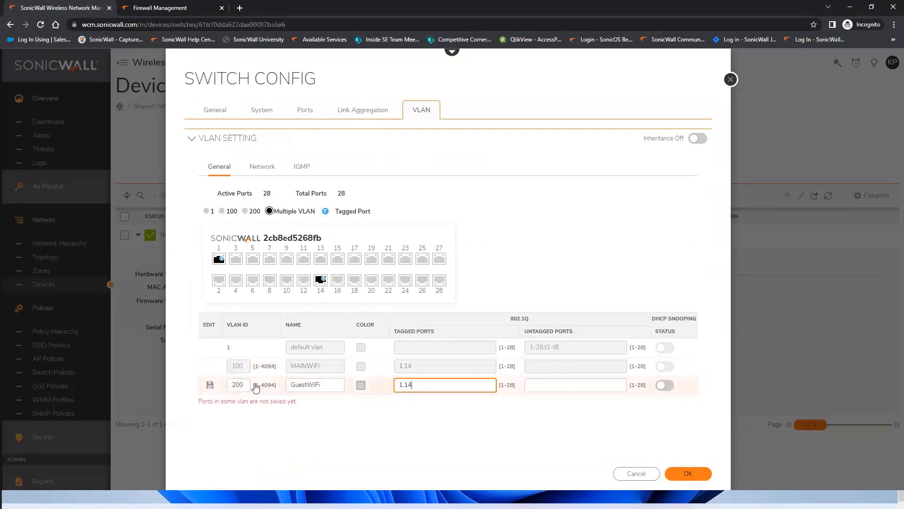
{"action": "left_click", "coordinate": [210, 385]}
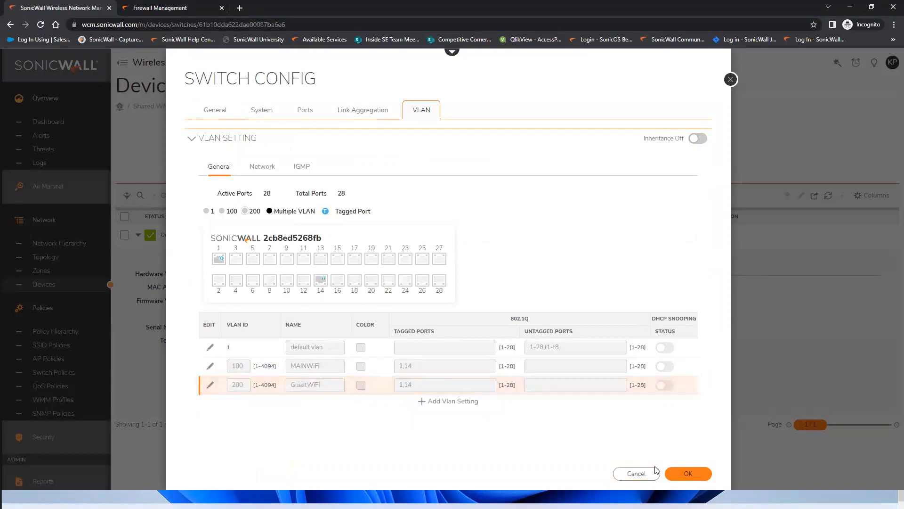
{"action": "left_click", "coordinate": [689, 474]}
{"action": "left_click", "coordinate": [551, 139]}
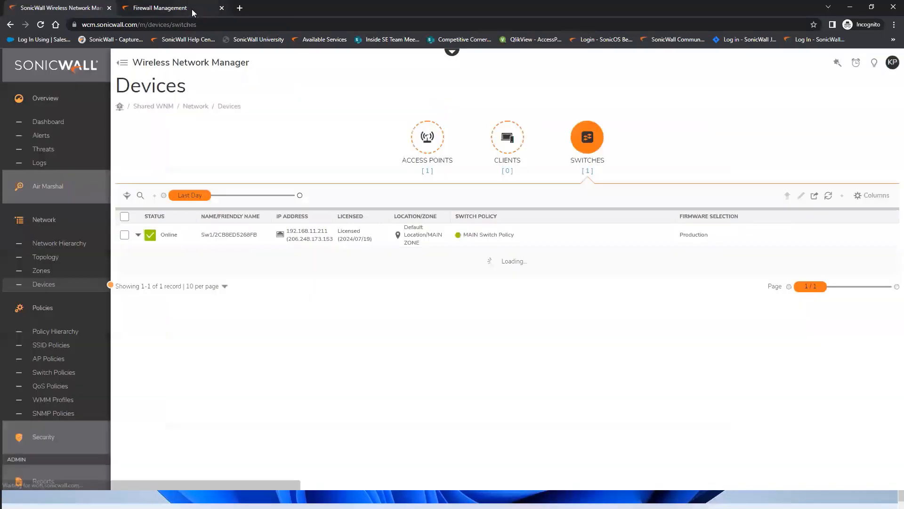
Show the firewall's Interfaces list down to X14 and its V100 MainWiFi and V200 GUEST sub-interfaces.
{"action": "left_click", "coordinate": [190, 9]}
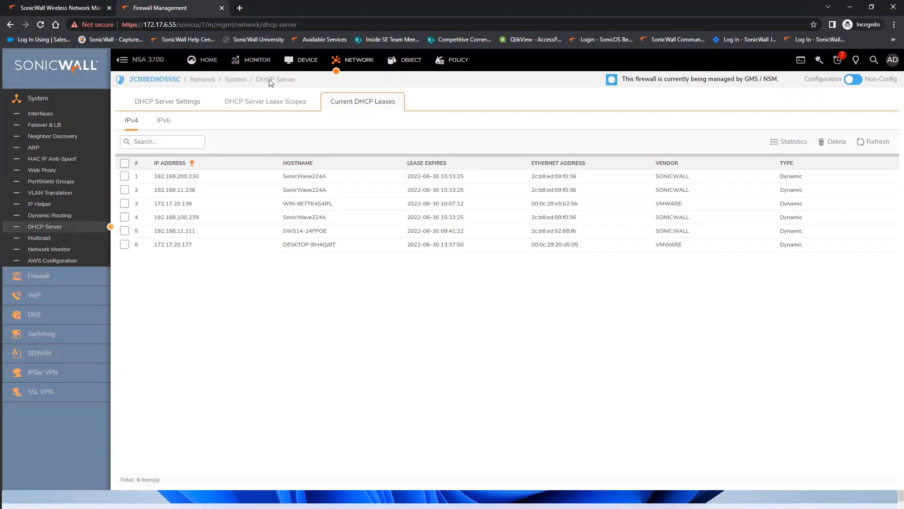
{"action": "left_click", "coordinate": [51, 113]}
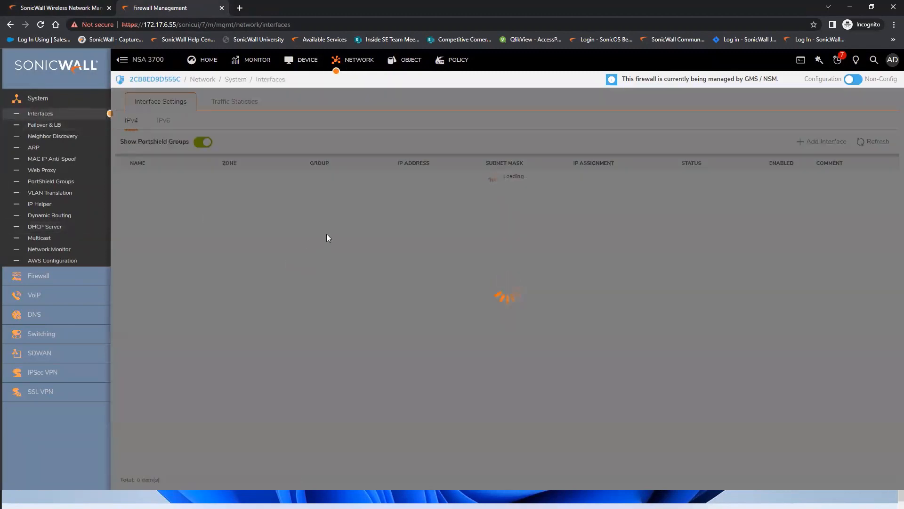
{"action": "scroll", "coordinate": [358, 235], "scroll_direction": "down", "scroll_amount": 4}
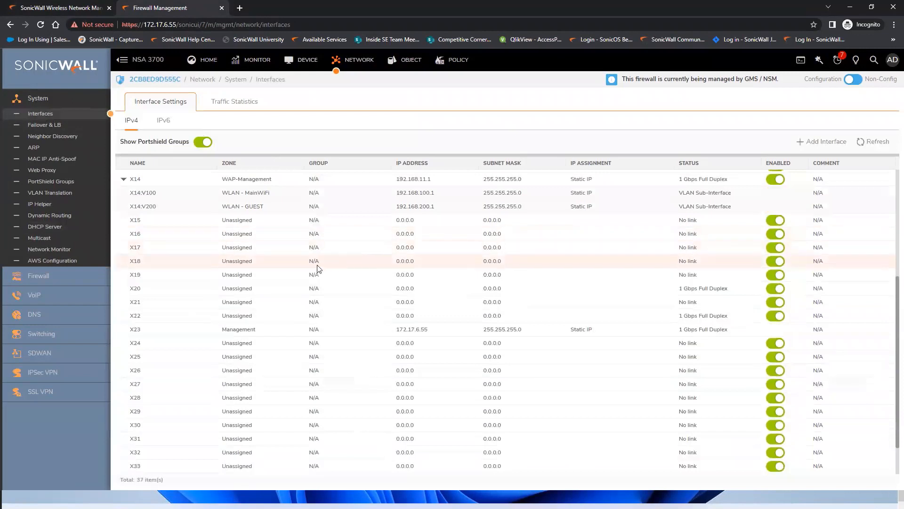
{"action": "mouse_move", "coordinate": [136, 181]}
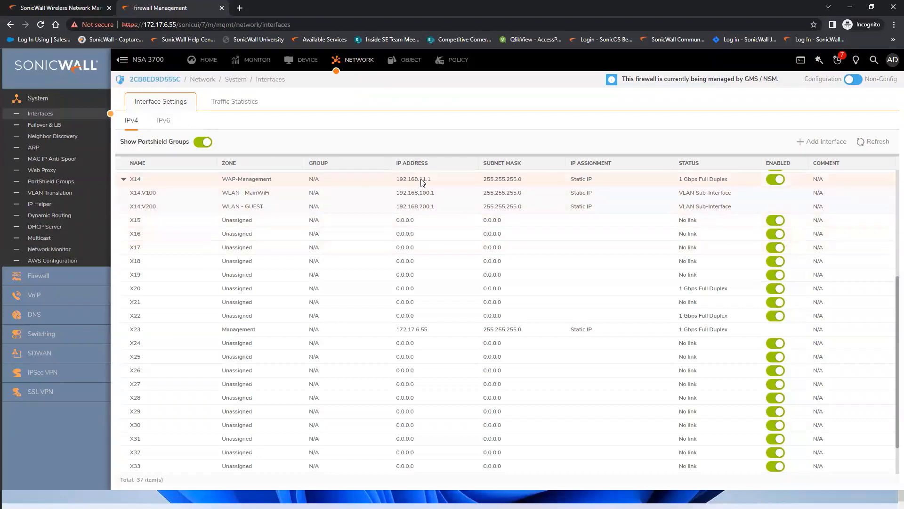
{"action": "mouse_move", "coordinate": [421, 184]}
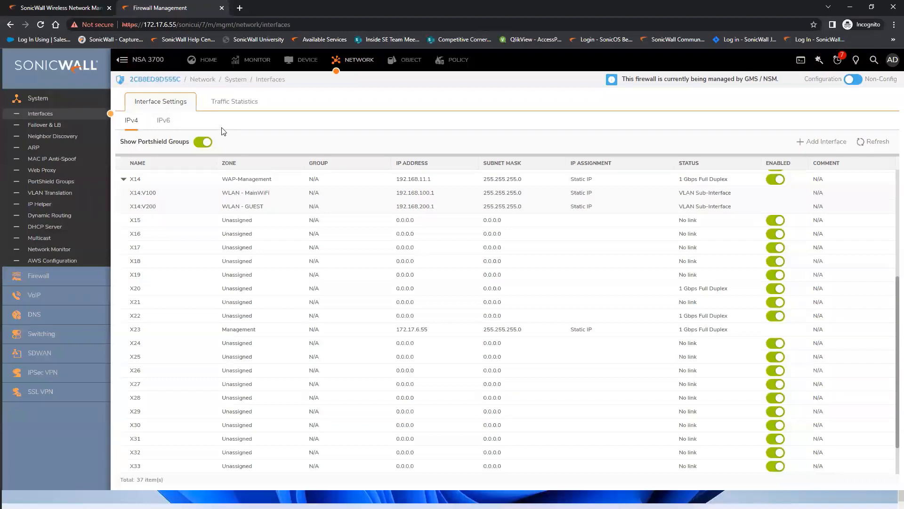
Inspect the WLAN - MainWiFi zone's SonicPoint/SonicWave wireless settings, then close it without saving.
{"action": "left_click", "coordinate": [450, 65]}
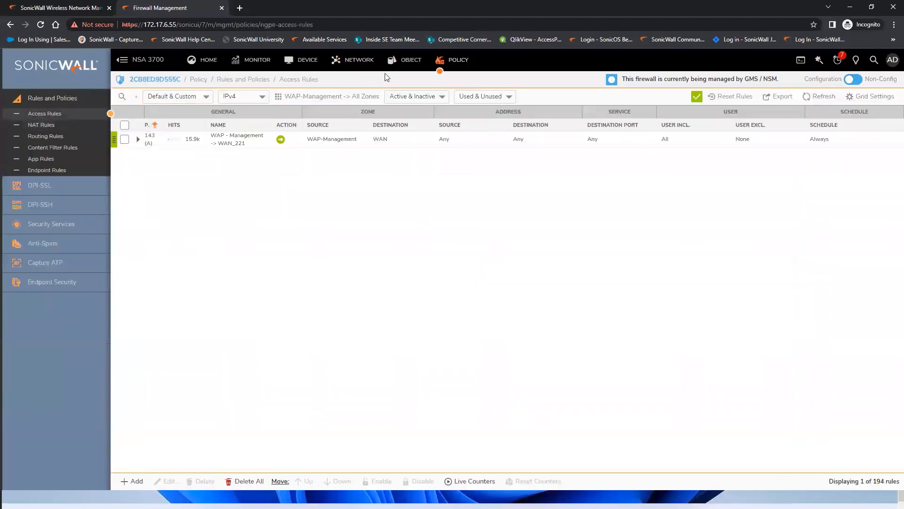
{"action": "left_click", "coordinate": [414, 63]}
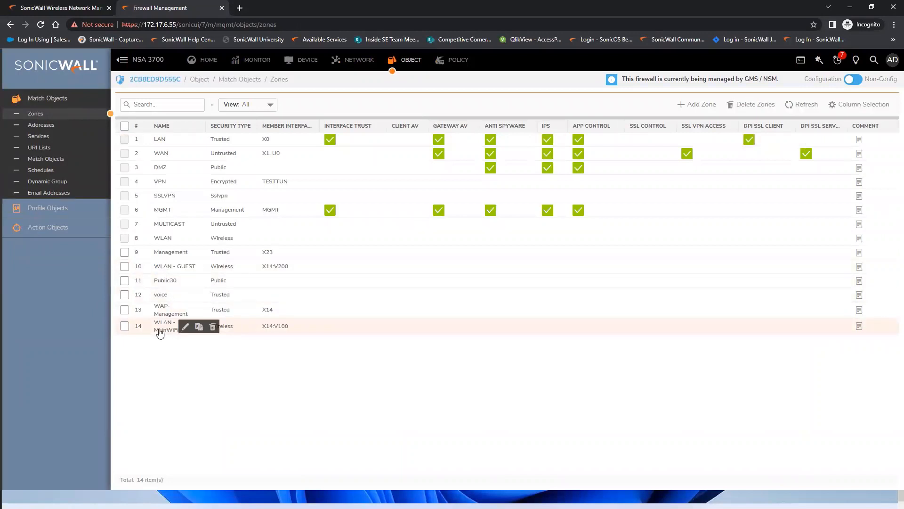
{"action": "left_click", "coordinate": [185, 326]}
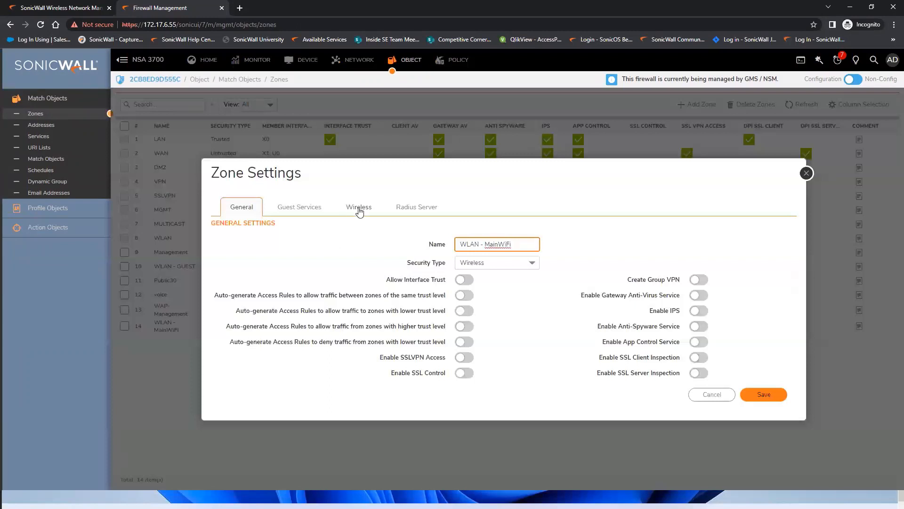
{"action": "left_click", "coordinate": [359, 210]}
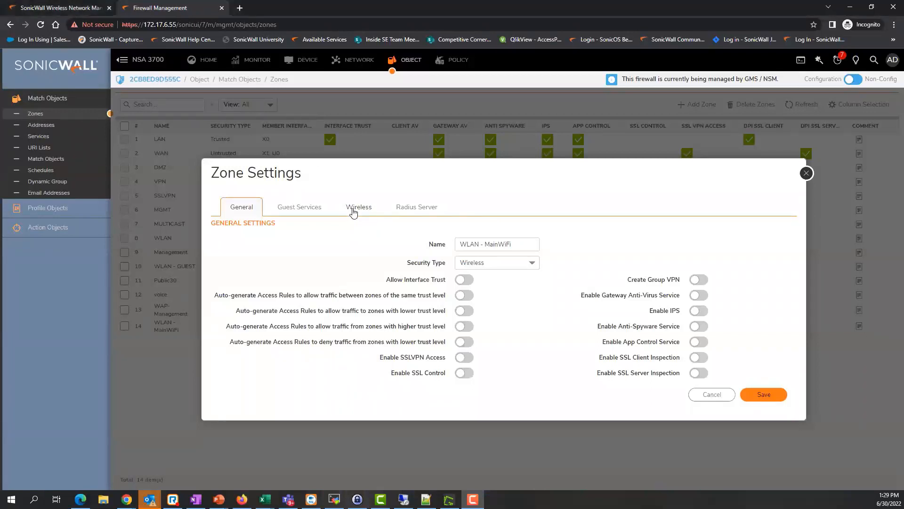
{"action": "left_click", "coordinate": [354, 210]}
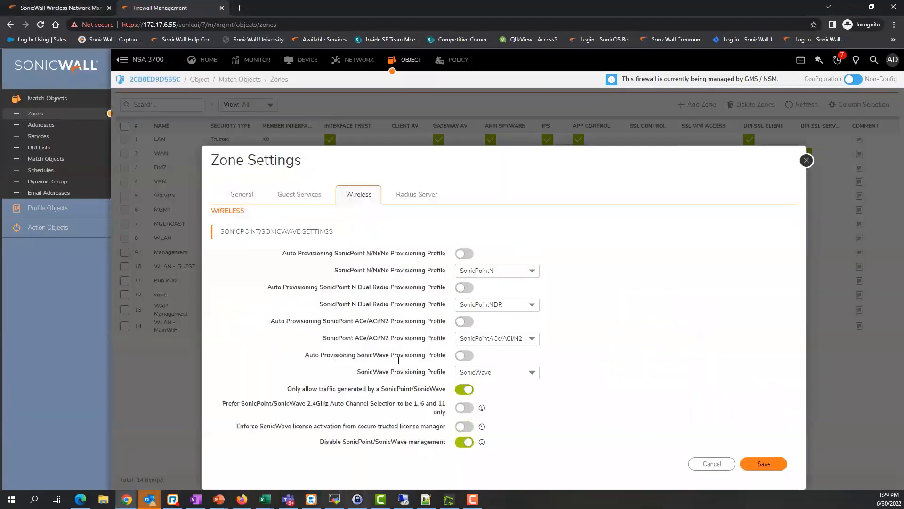
{"action": "left_click_drag", "start_coordinate": [319, 443], "coordinate": [445, 440]}
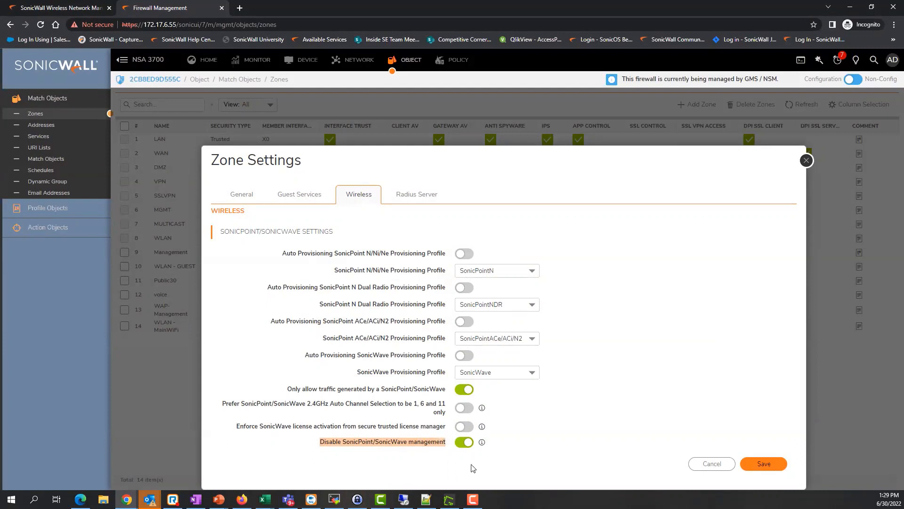
{"action": "left_click_drag", "start_coordinate": [325, 440], "coordinate": [444, 447]}
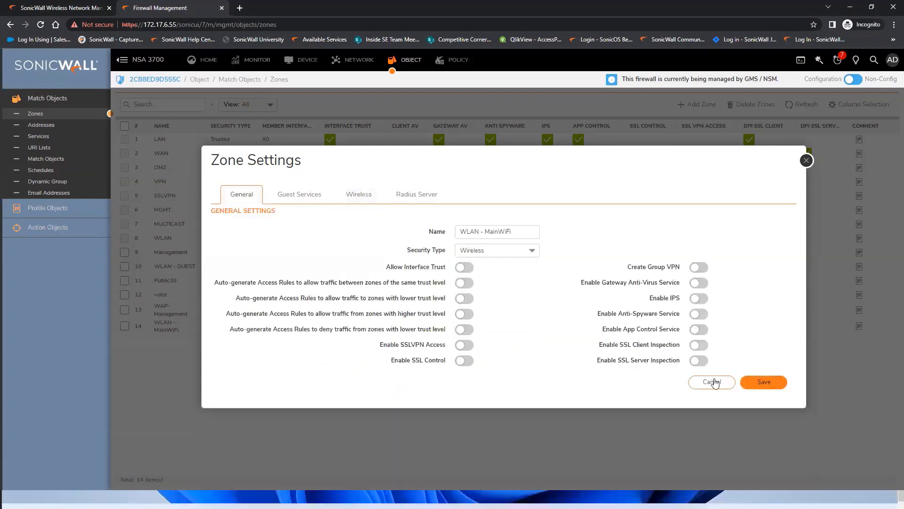
{"action": "left_click", "coordinate": [806, 161]}
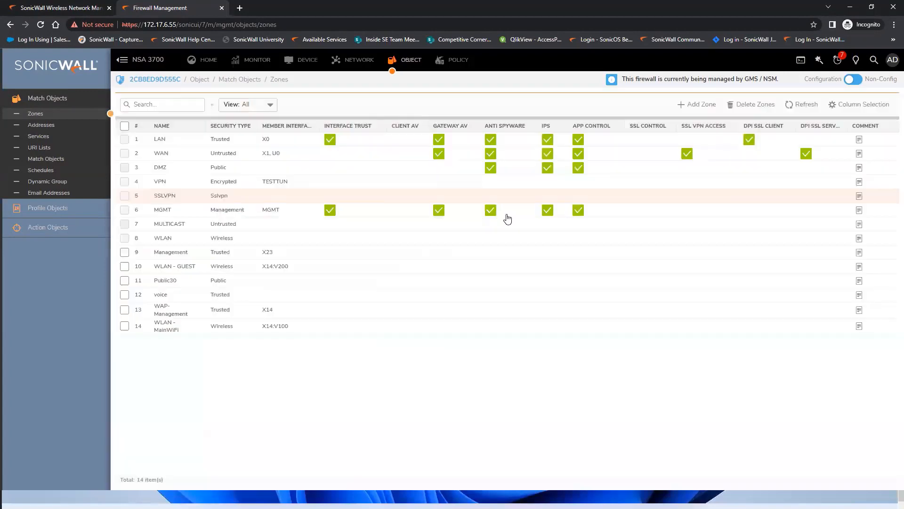
Review the DHCP Server lease scopes and current leases, then return to Wireless Network Manager.
{"action": "left_click", "coordinate": [352, 61]}
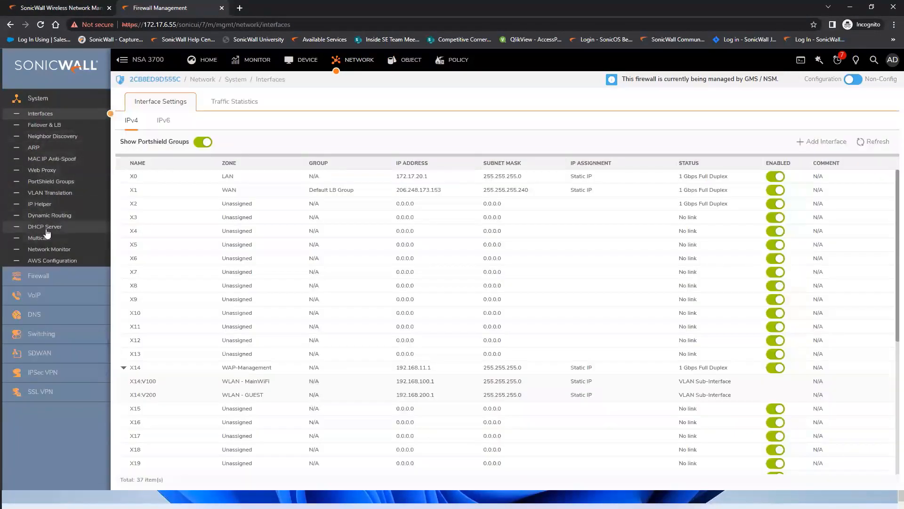
{"action": "left_click", "coordinate": [45, 226]}
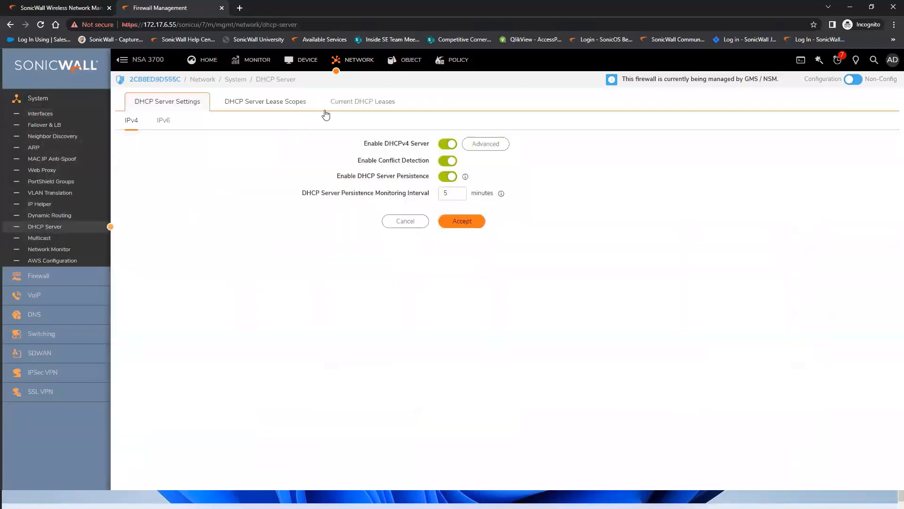
{"action": "left_click", "coordinate": [275, 109]}
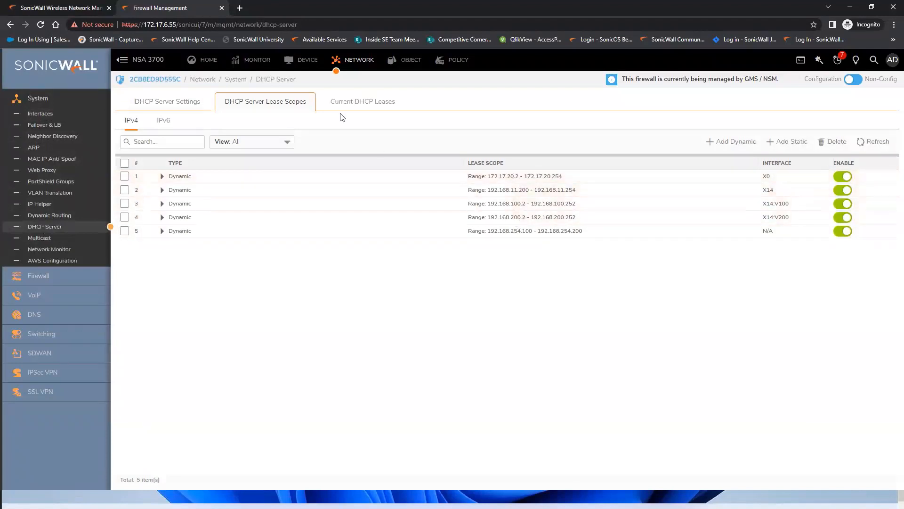
{"action": "left_click", "coordinate": [352, 106]}
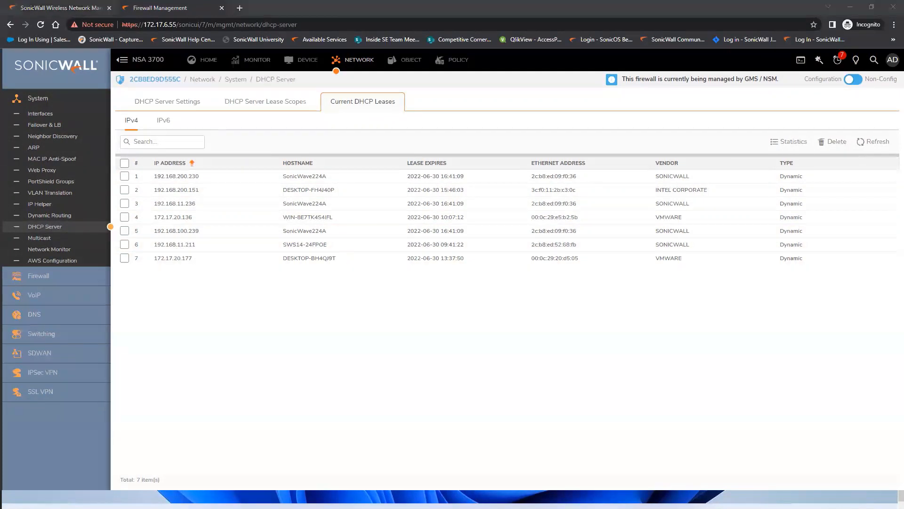
{"action": "left_click", "coordinate": [66, 8]}
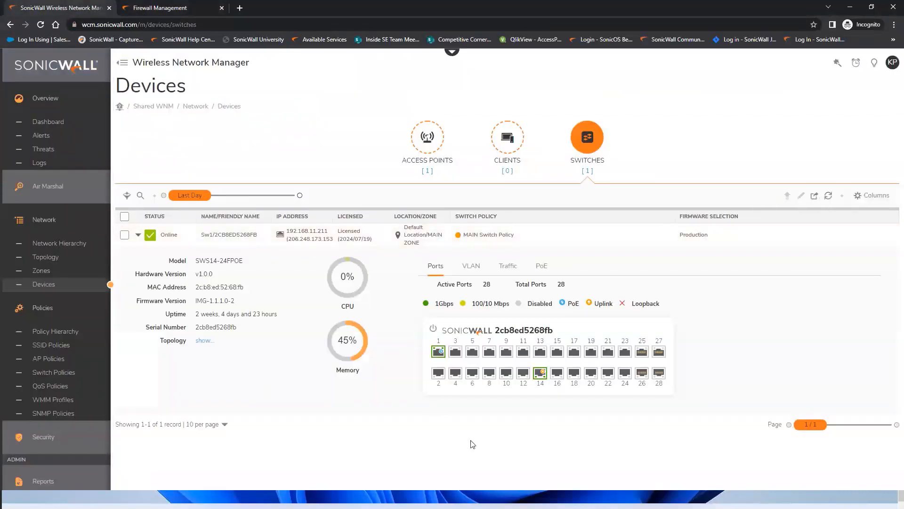
On the maximized remote laptop, join MainWiFi with its security key, automatic connection disabled.
{"action": "left_click", "coordinate": [534, 498]}
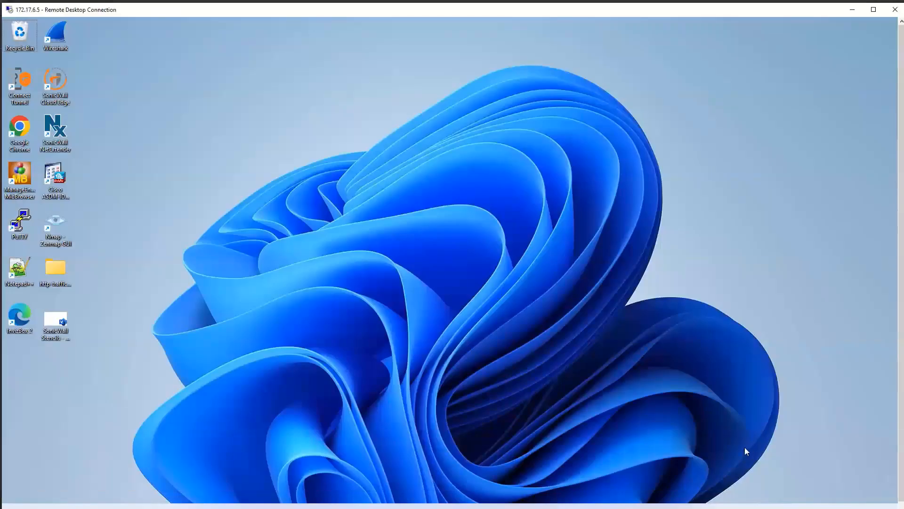
{"action": "left_click", "coordinate": [877, 13]}
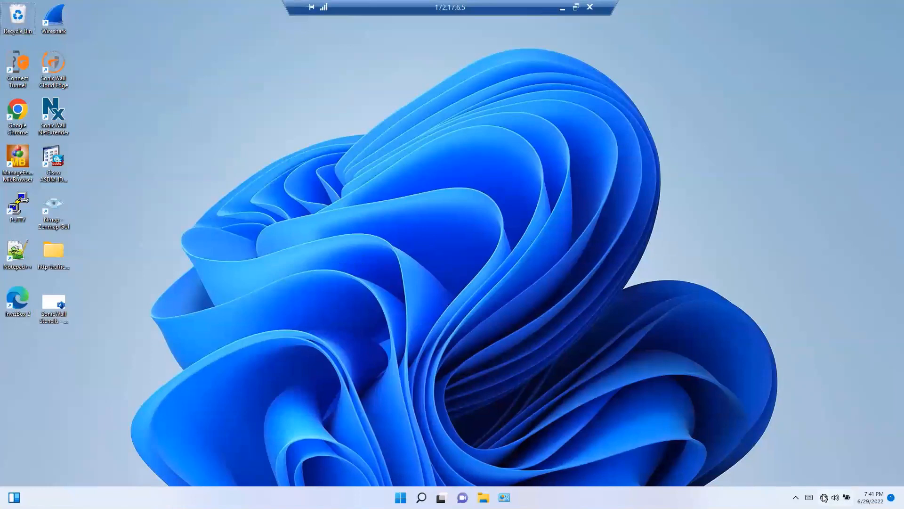
{"action": "left_click", "coordinate": [824, 501]}
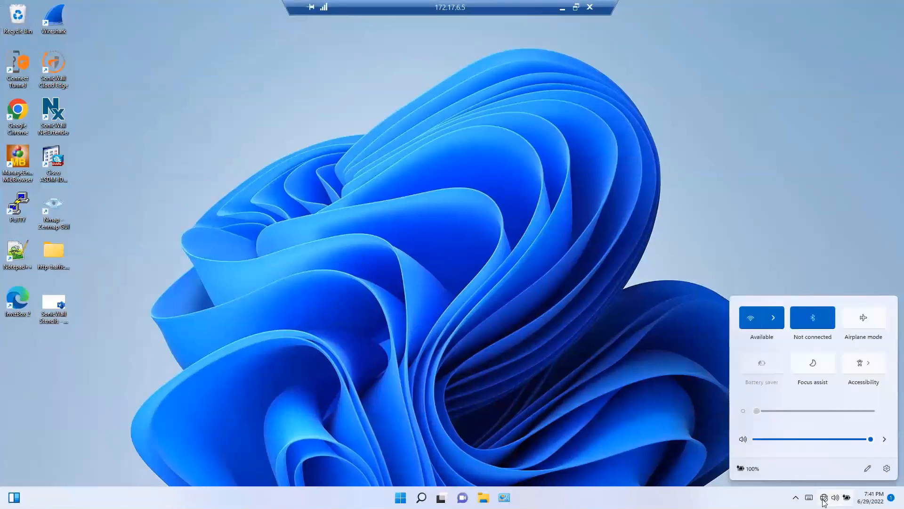
{"action": "left_click", "coordinate": [774, 322]}
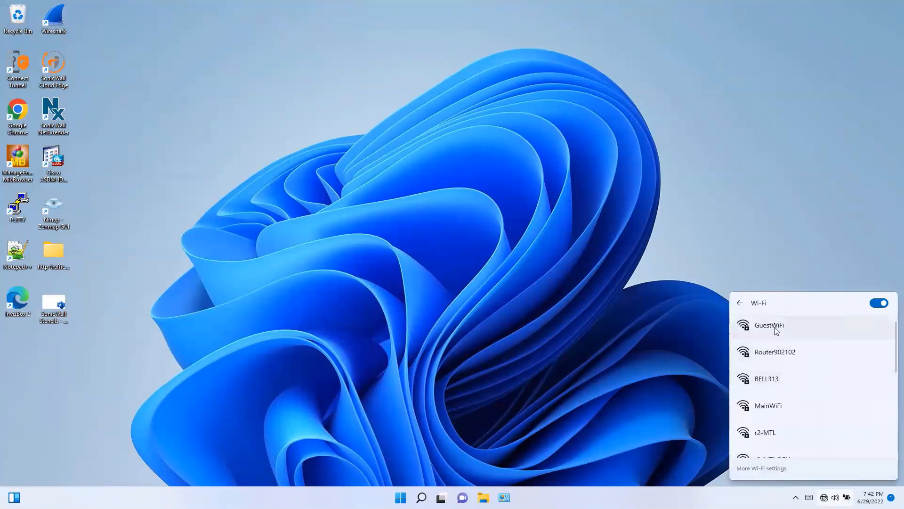
{"action": "left_click", "coordinate": [775, 407]}
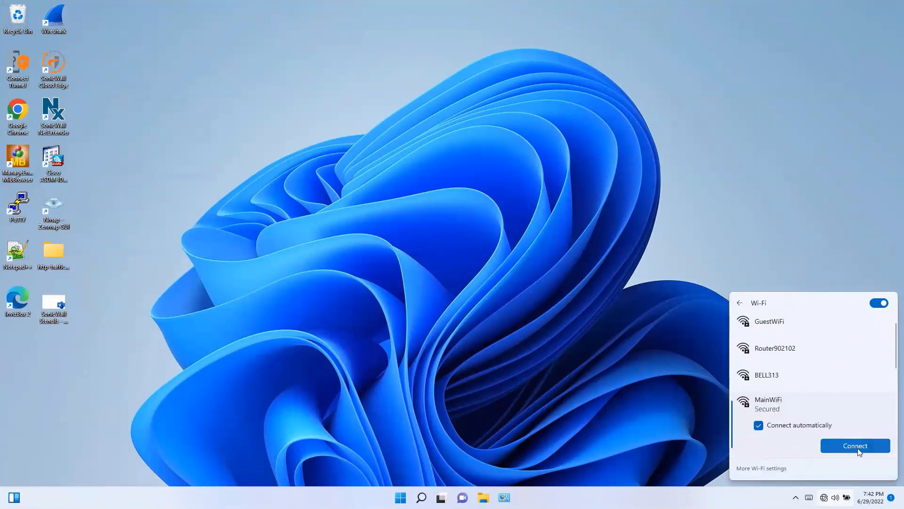
{"action": "left_click", "coordinate": [758, 426]}
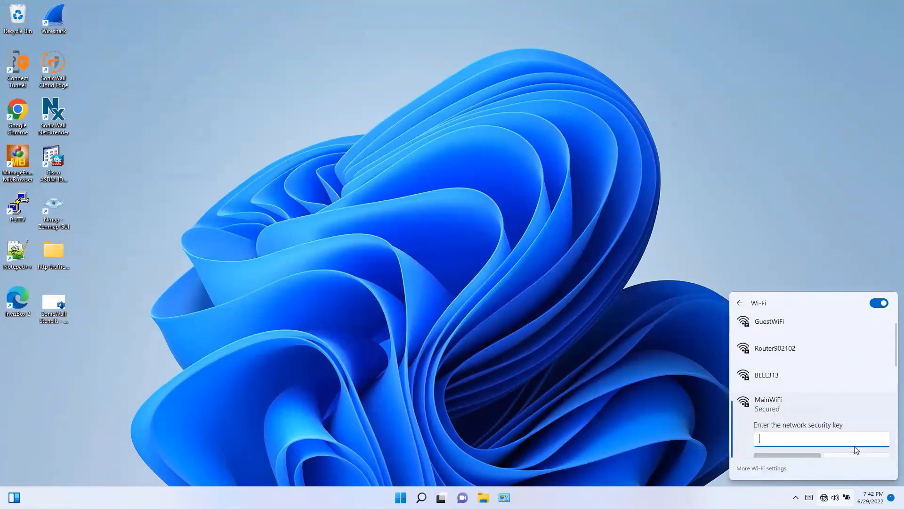
{"action": "type", "text": "*************"}
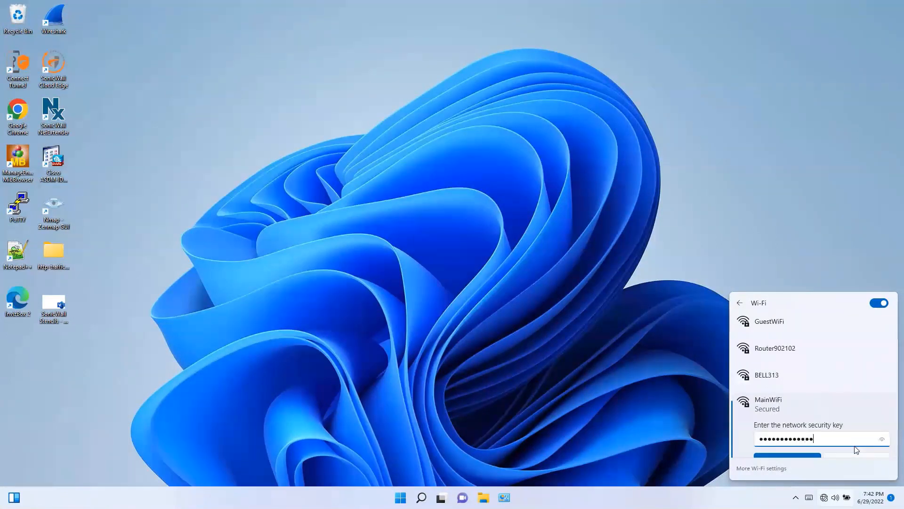
{"action": "key", "text": "Return"}
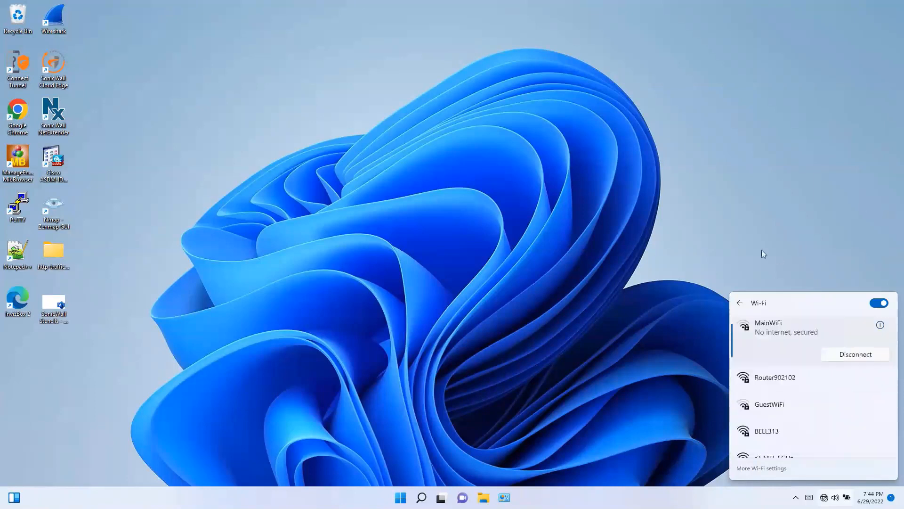
{"action": "left_click", "coordinate": [483, 366]}
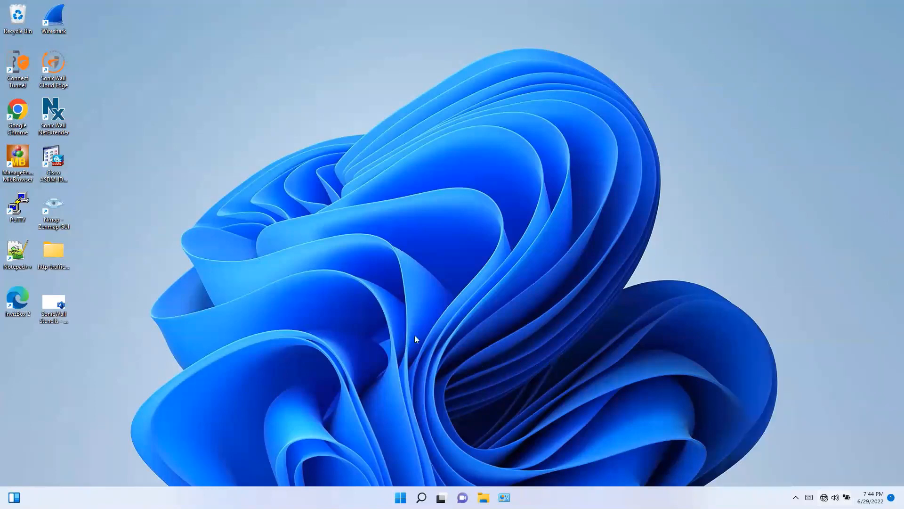
Launch Google Chrome and search Google for 'speedtest'.
{"action": "double_click", "coordinate": [18, 111]}
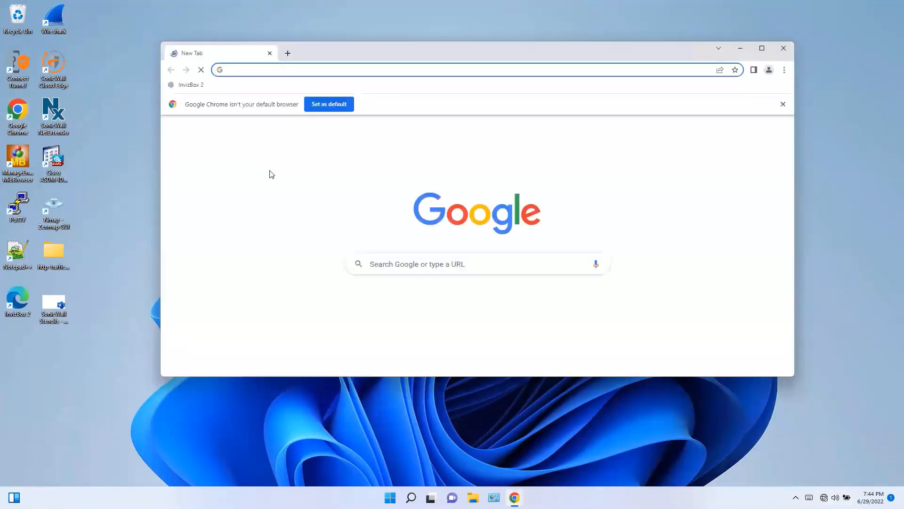
{"action": "left_click", "coordinate": [392, 262]}
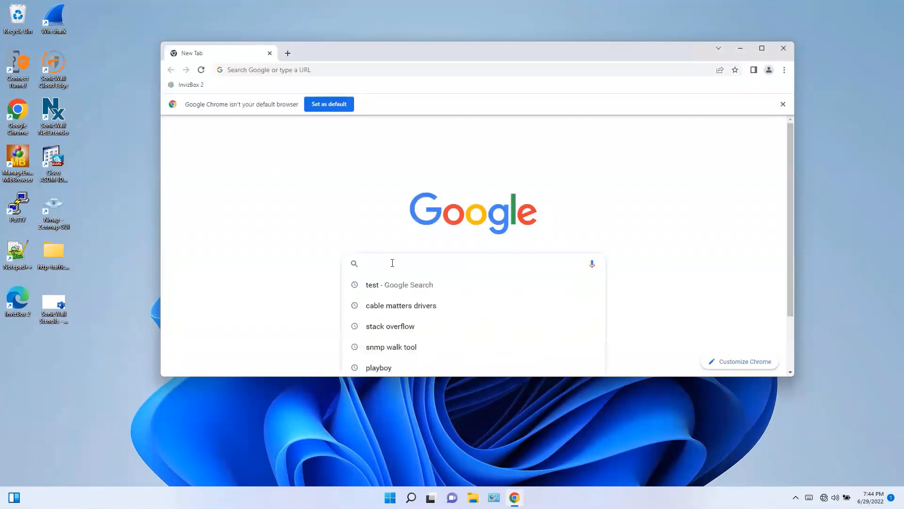
{"action": "type", "text": "speedtest"}
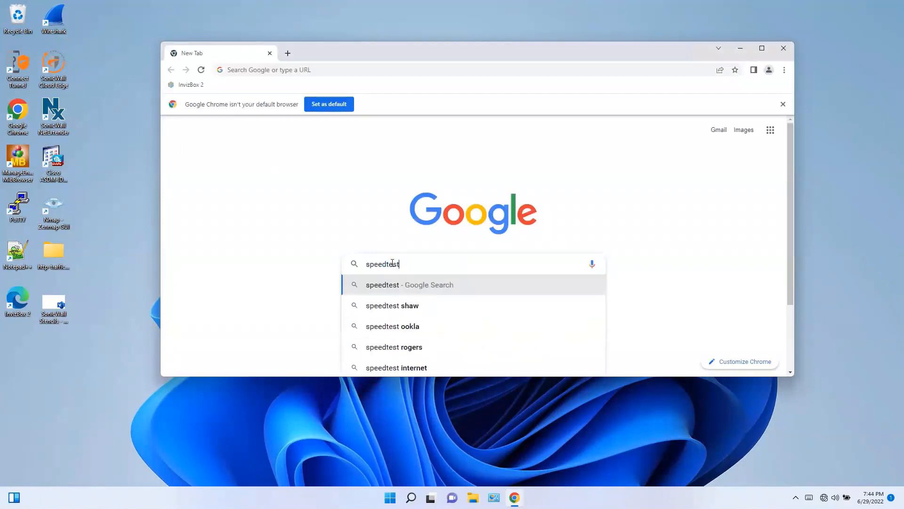
{"action": "key", "text": "Return"}
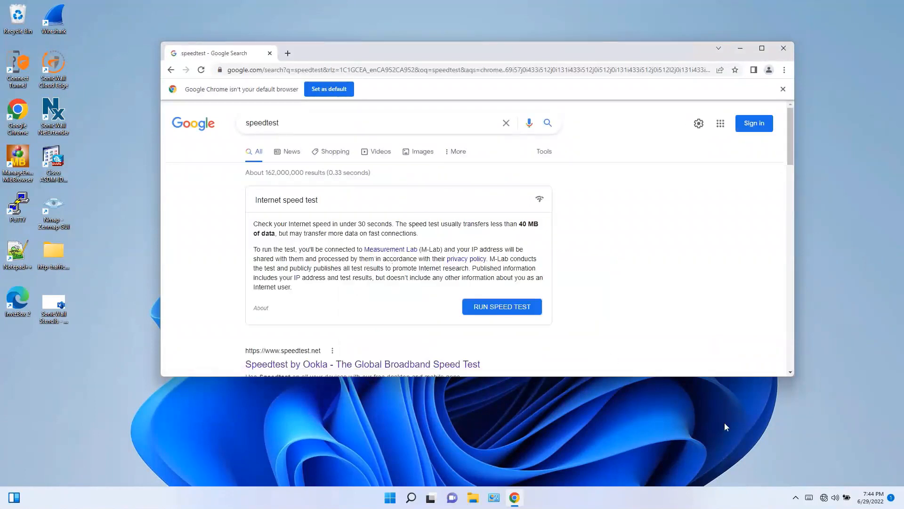
Open Windows Network and Internet settings from the tray network icon.
{"action": "right_click", "coordinate": [825, 498]}
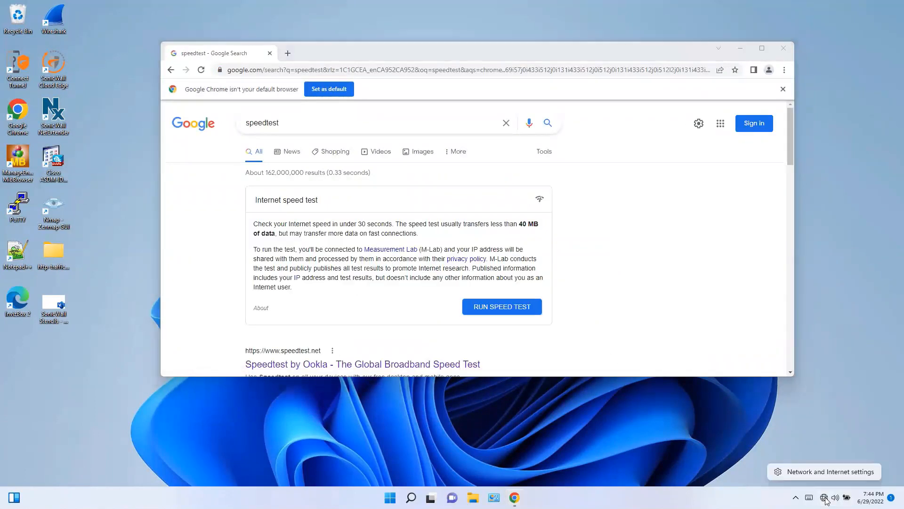
{"action": "left_click", "coordinate": [825, 500]}
{"action": "right_click", "coordinate": [825, 500]}
{"action": "left_click", "coordinate": [819, 474]}
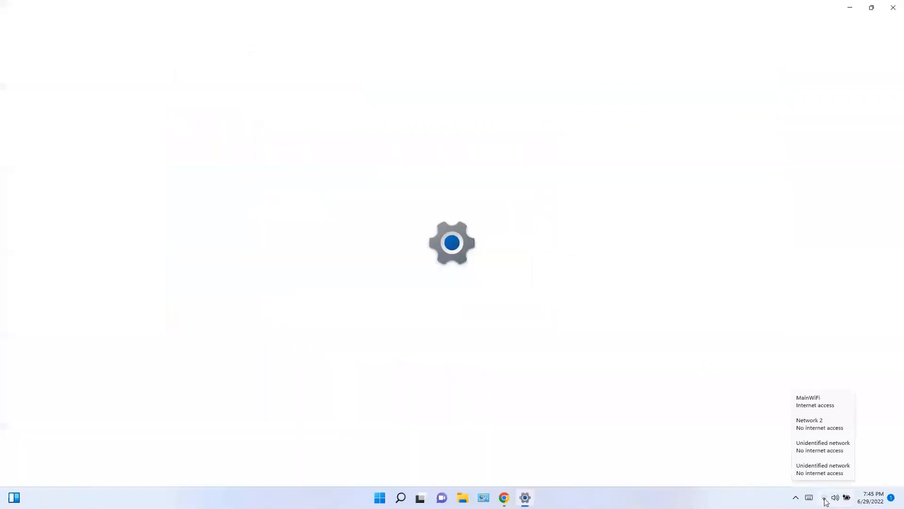
{"action": "right_click", "coordinate": [825, 501]}
Connect the laptop to GuestWiFi from the Wi-Fi page's available networks list.
{"action": "left_click", "coordinate": [825, 501]}
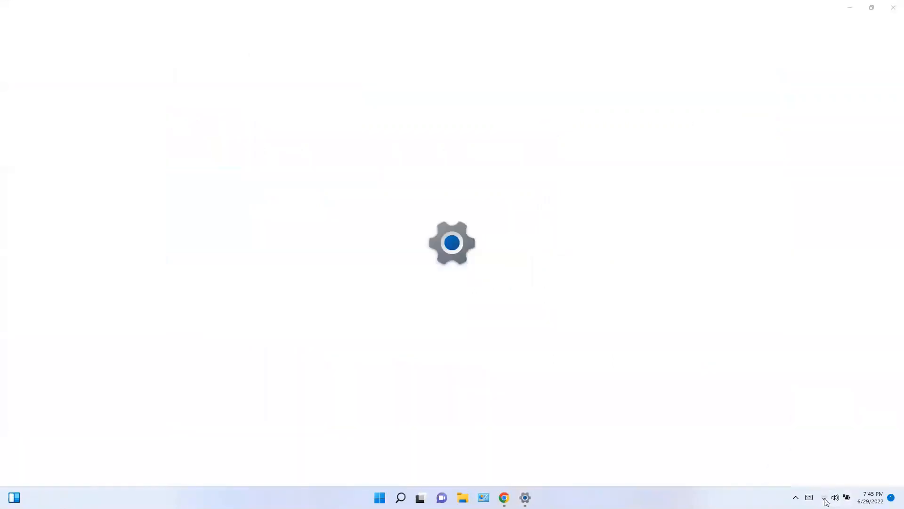
{"action": "right_click", "coordinate": [825, 501]}
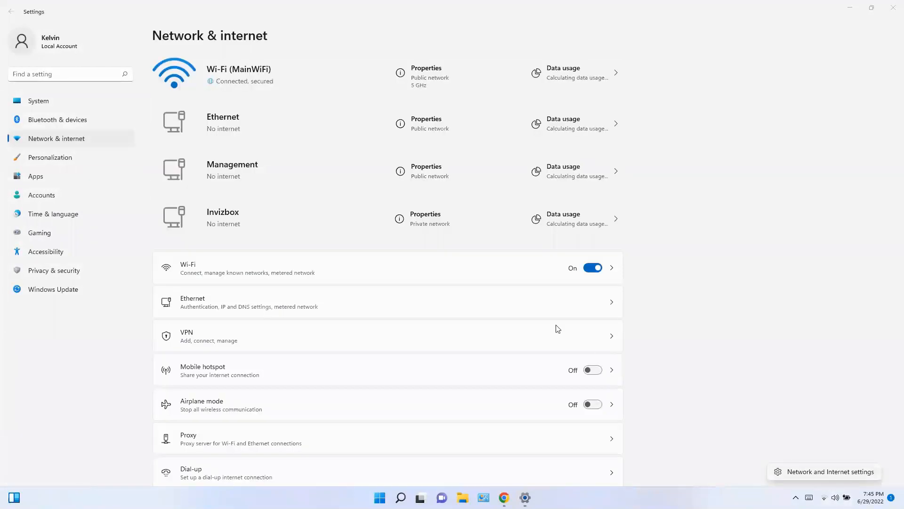
{"action": "left_click", "coordinate": [223, 277]}
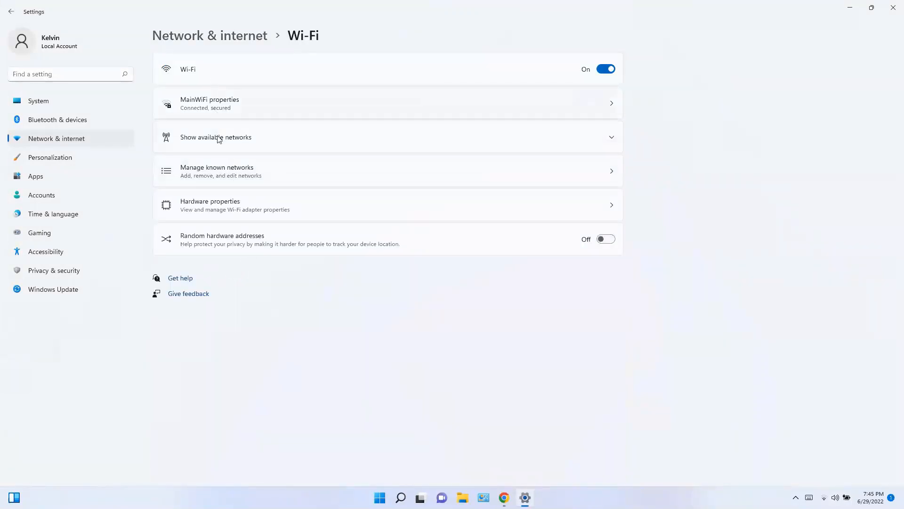
{"action": "left_click", "coordinate": [244, 132]}
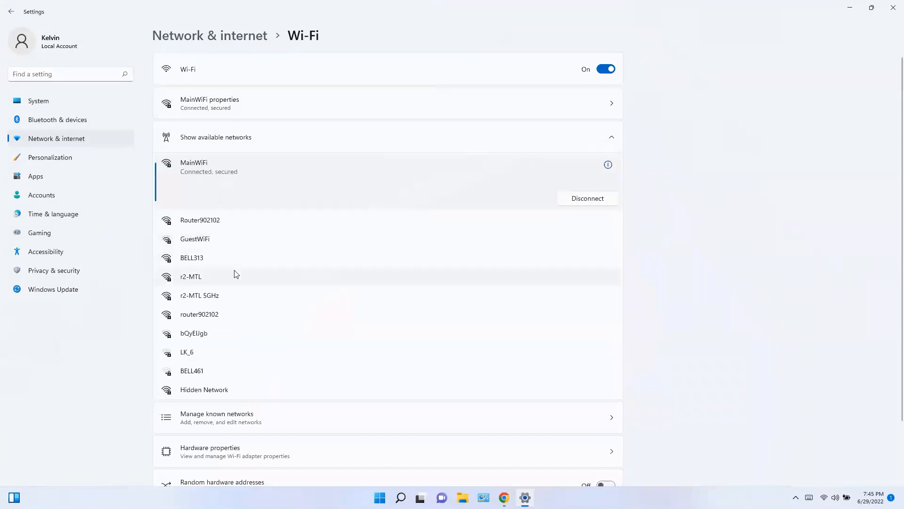
{"action": "left_click", "coordinate": [202, 245]}
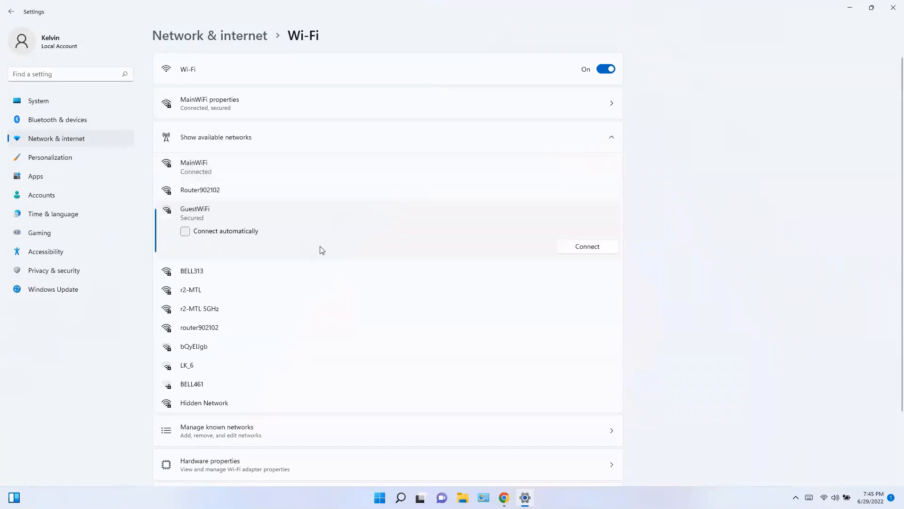
{"action": "left_click", "coordinate": [579, 250]}
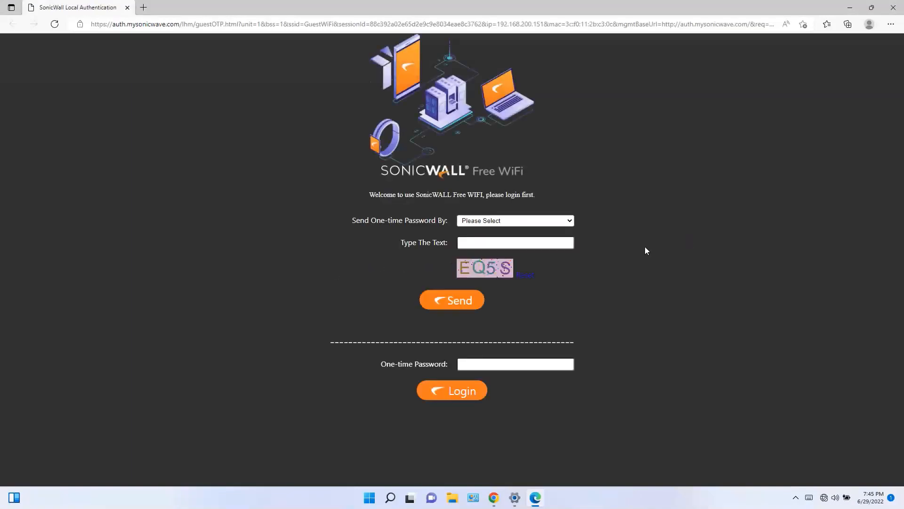
Request a one-time password by Email, entering the guest's e-mail address and the captcha text.
{"action": "left_click", "coordinate": [534, 223]}
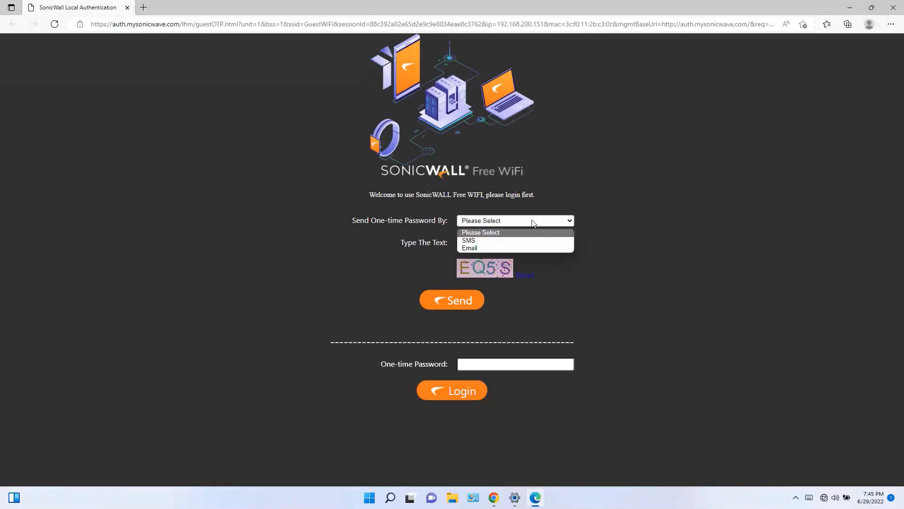
{"action": "left_click", "coordinate": [478, 248]}
{"action": "left_click", "coordinate": [491, 245]}
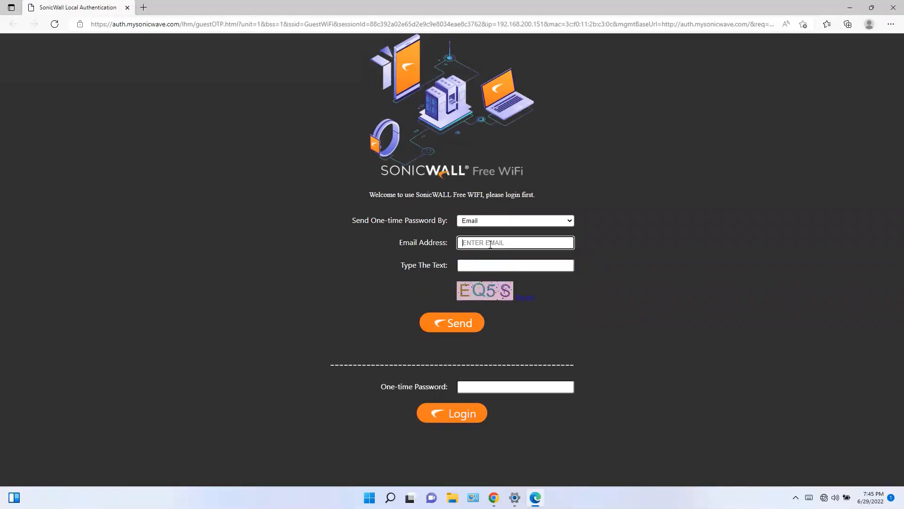
{"action": "left_click", "coordinate": [495, 264]}
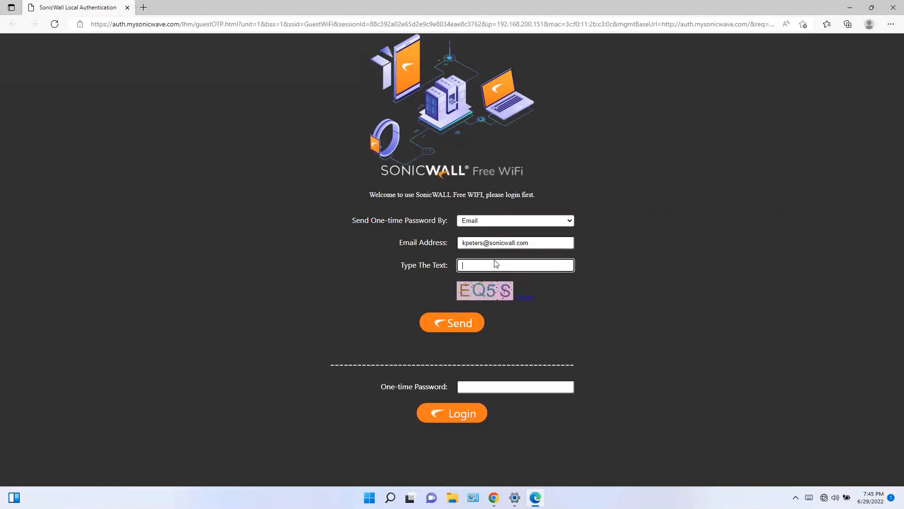
{"action": "type", "text": "EQ5S"}
{"action": "left_click", "coordinate": [466, 325]}
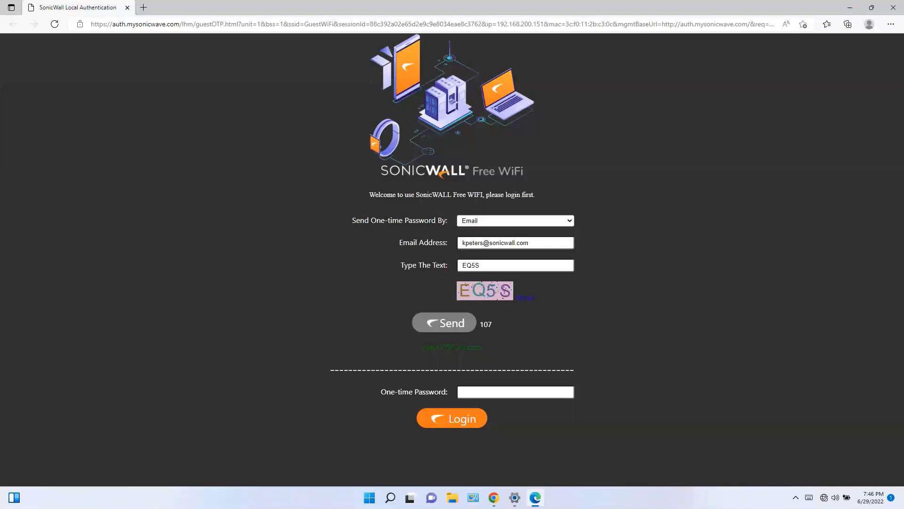
Paste the received one-time password and log in to the guest Wi-Fi.
{"action": "left_click", "coordinate": [489, 392]}
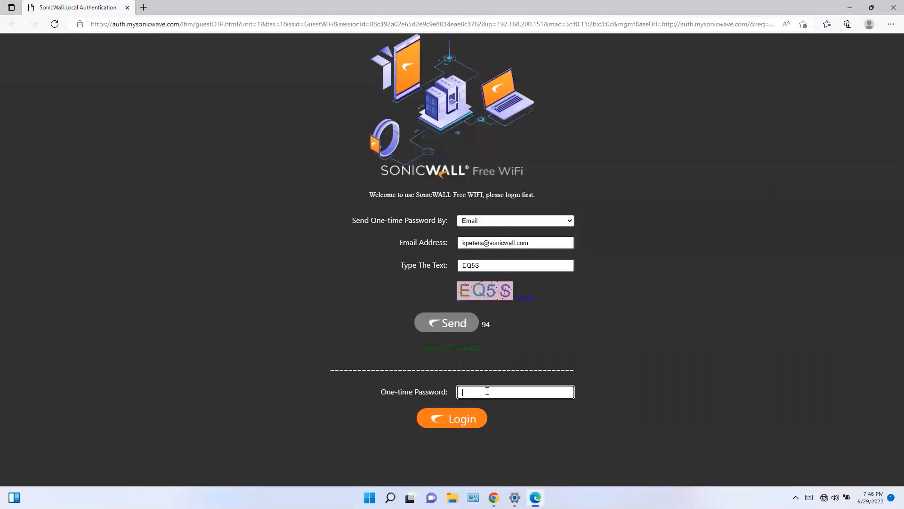
{"action": "key", "text": "ctrl+v"}
{"action": "left_click", "coordinate": [462, 424]}
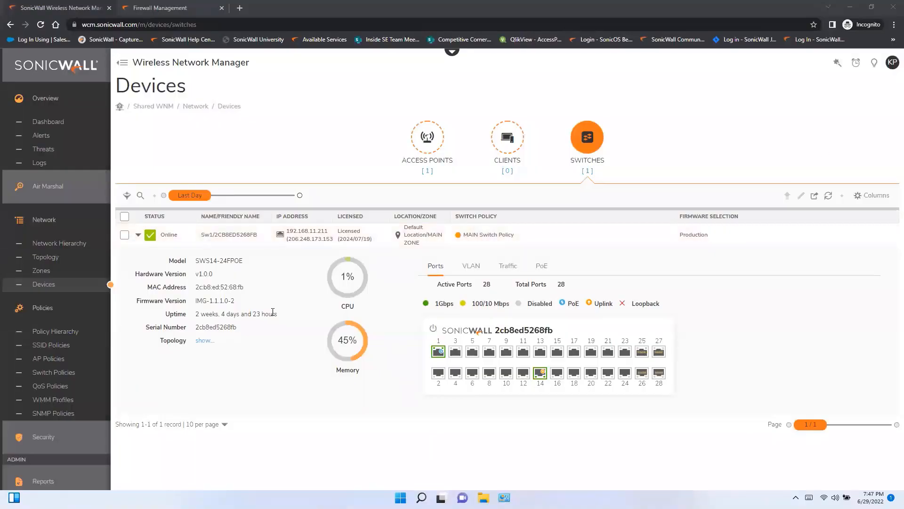
Launch Wifi Planner from the Tools section of the sidebar.
{"action": "scroll", "coordinate": [63, 400], "scroll_direction": "down", "scroll_amount": 3}
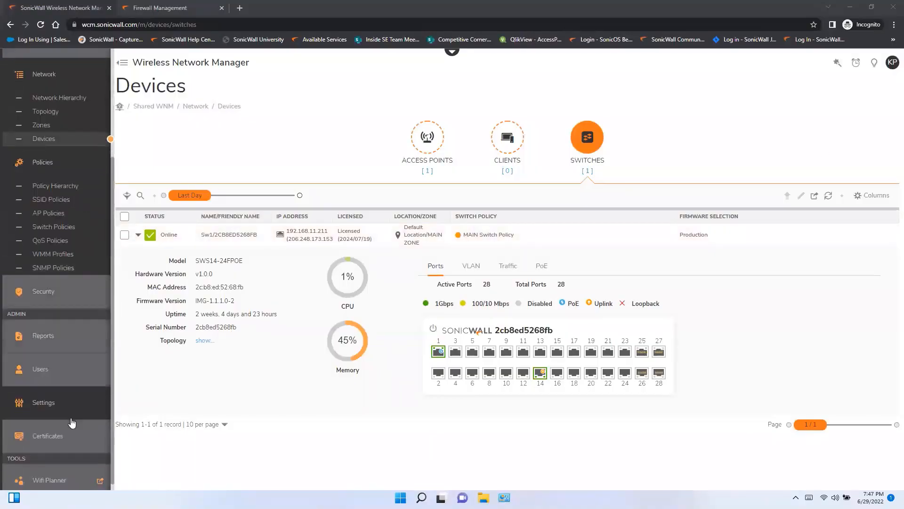
{"action": "left_click", "coordinate": [54, 471]}
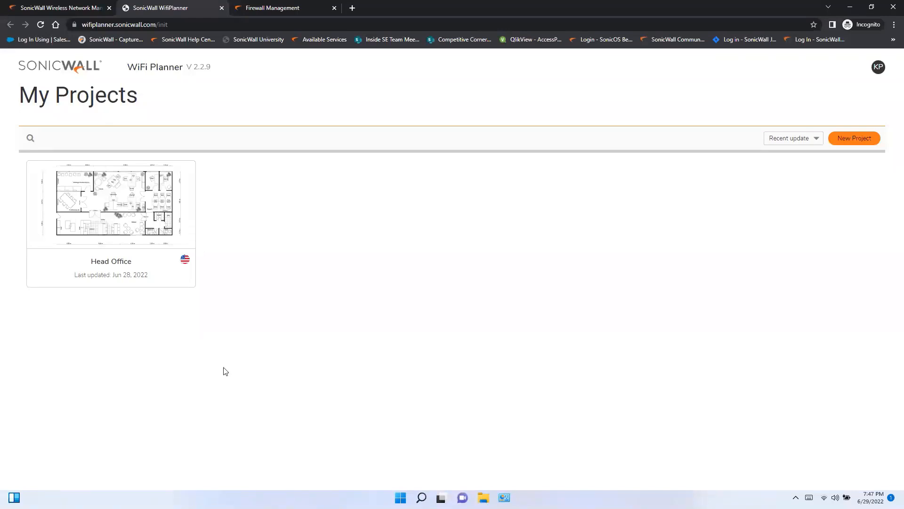
Open the Head Office project's Main Level floor plan.
{"action": "mouse_move", "coordinate": [111, 220]}
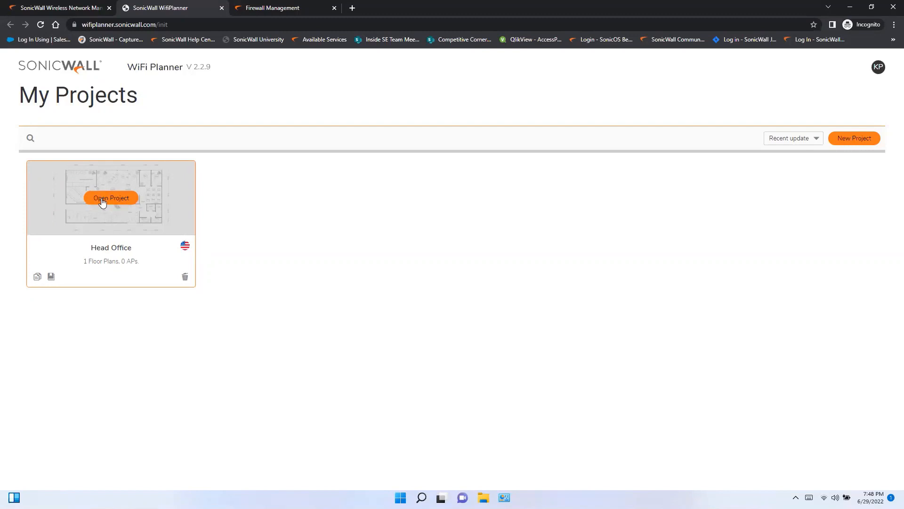
{"action": "left_click", "coordinate": [103, 201]}
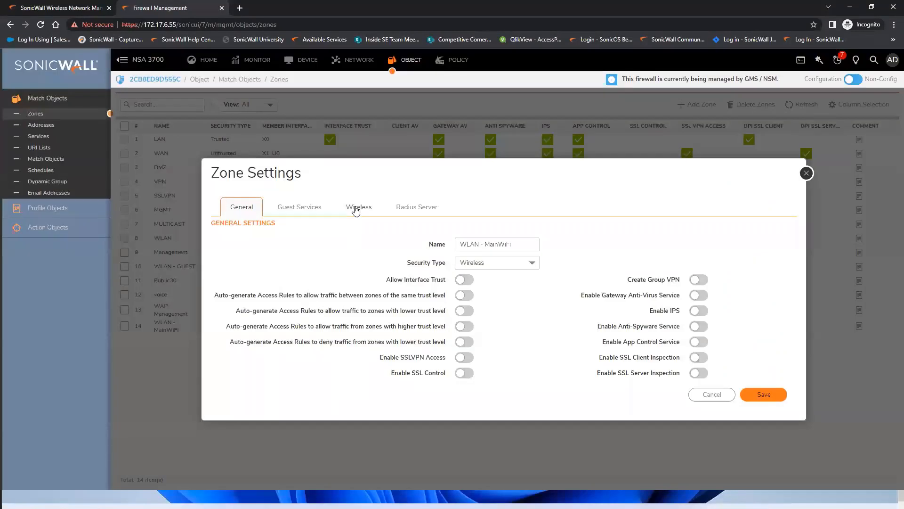
View the zone's Wireless tab, highlighting the SonicPoint/SonicWave-only traffic option.
{"action": "left_click", "coordinate": [359, 195]}
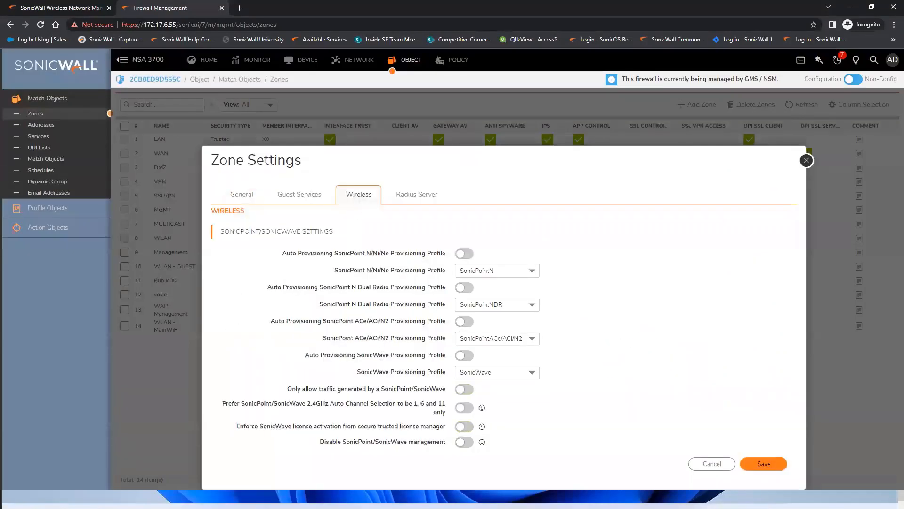
{"action": "left_click_drag", "start_coordinate": [288, 388], "coordinate": [446, 391]}
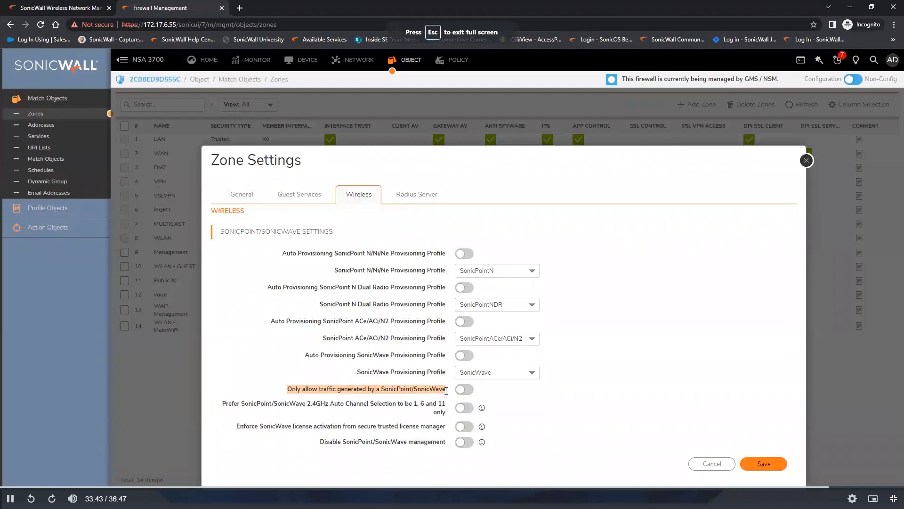
{"action": "left_click", "coordinate": [842, 487]}
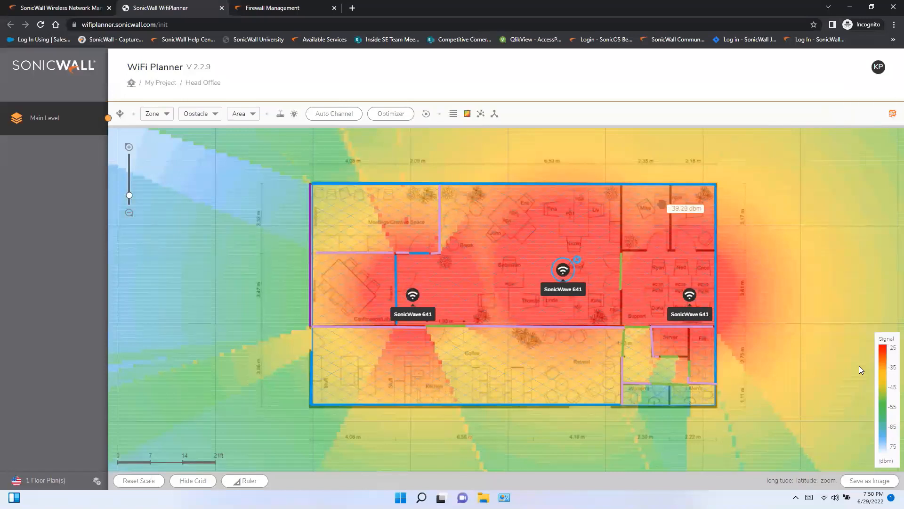
Check the Head Office heatmap's roughly -25 to -45 dBm coverage around the three SonicWave 641s.
{"action": "mouse_move", "coordinate": [852, 368]}
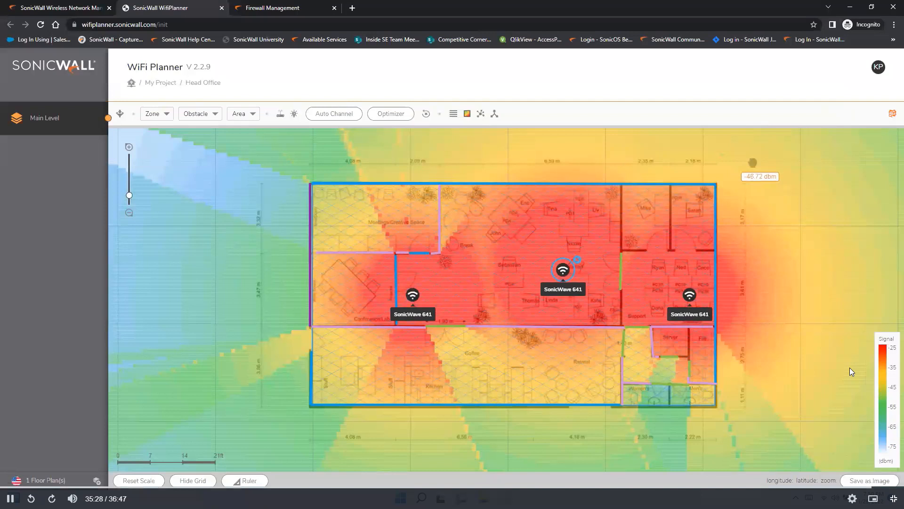